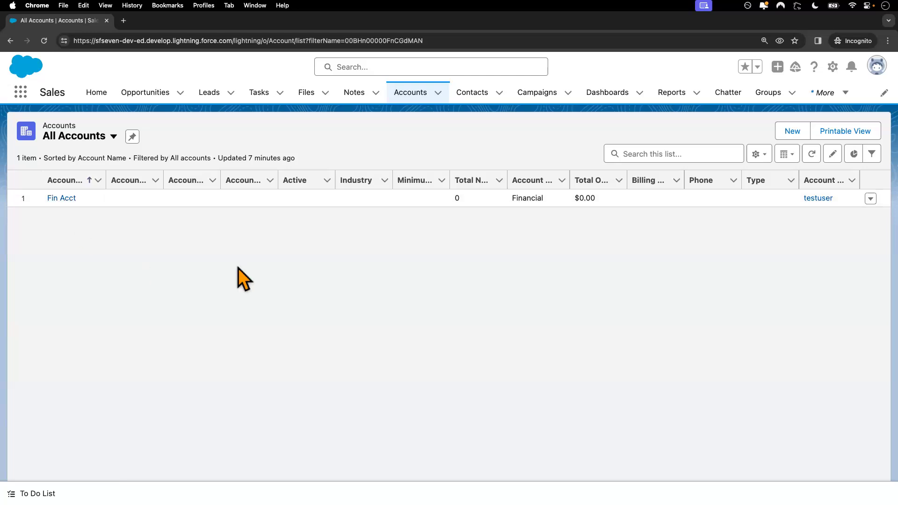
Step: Switch to the admin session's All Accounts list, which shows all 34 accounts
key(ctrl+Left)
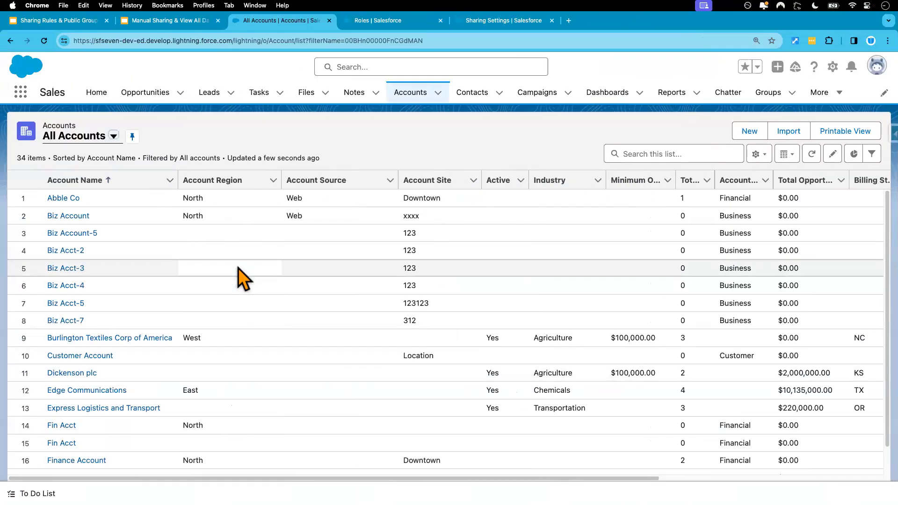
Step: Open Abble Co's sharing settings and add the test user as a share recipient
click(73, 199)
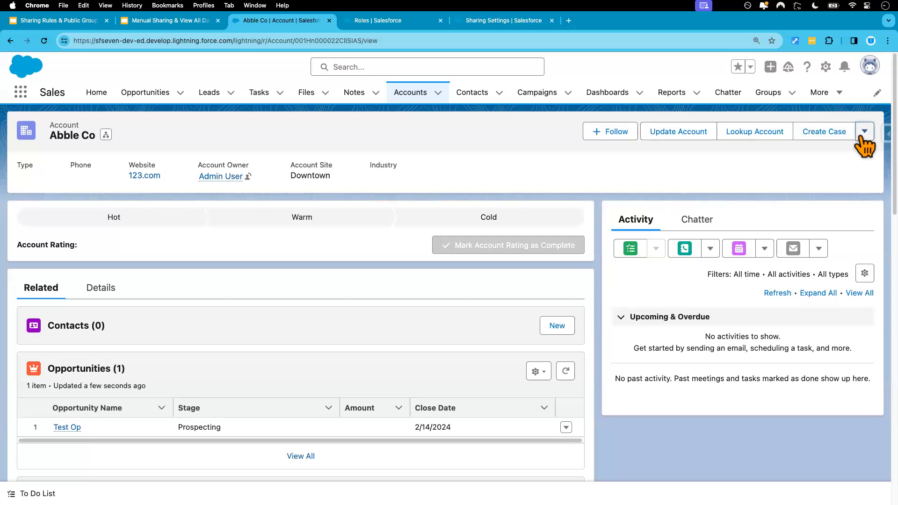
click(865, 131)
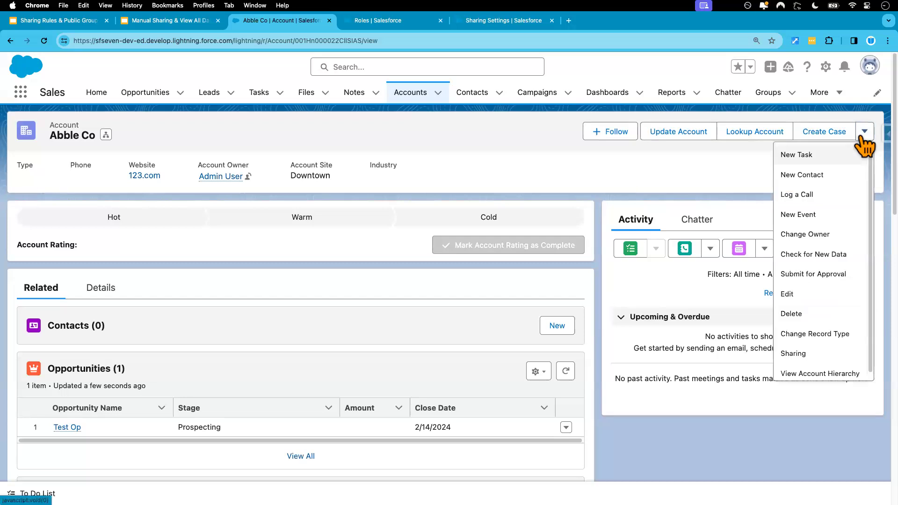
click(797, 356)
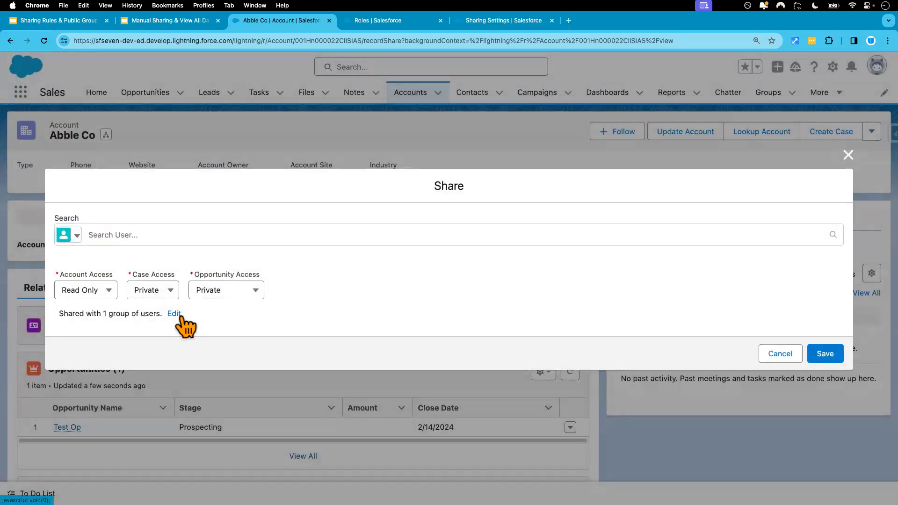
click(112, 234)
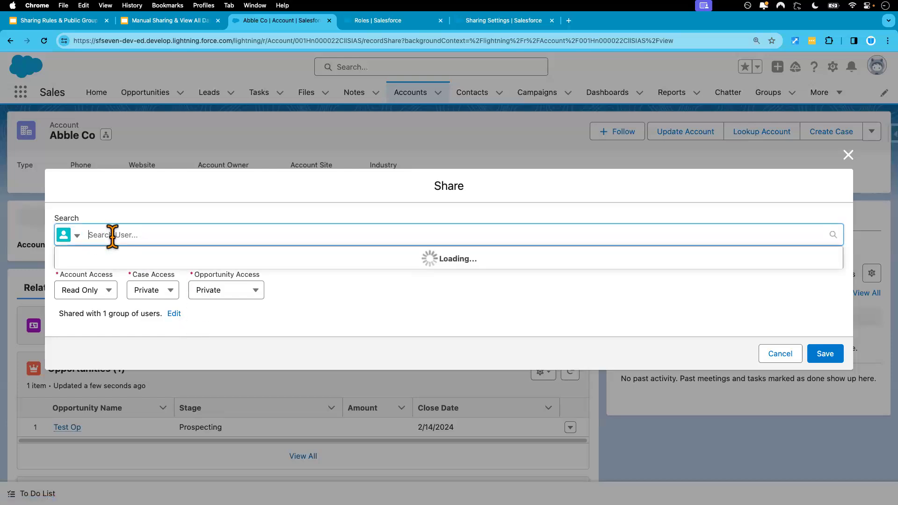
text(test)
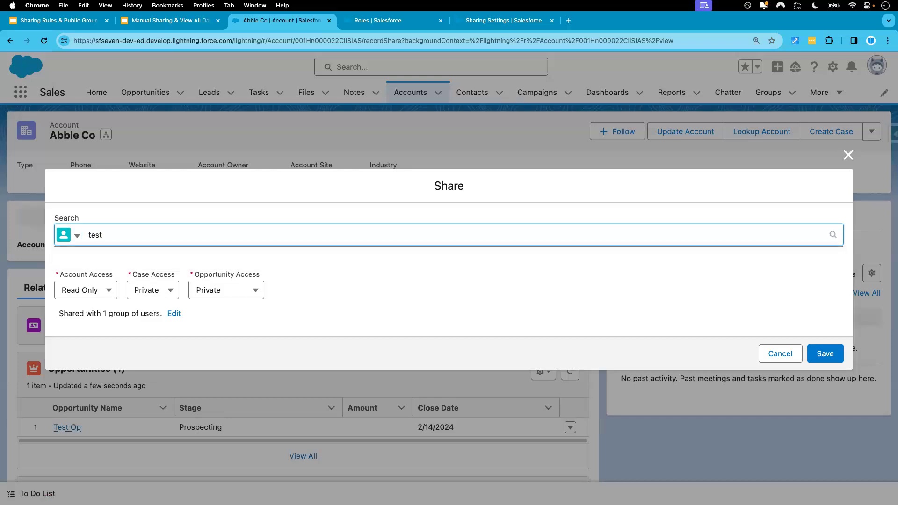
click(86, 257)
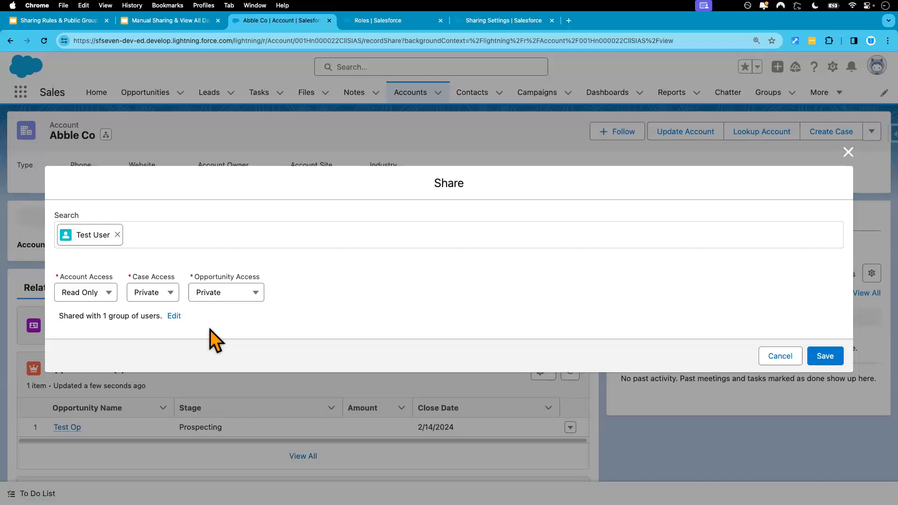
Step: Give the test user Read/Write account, case and opportunity access, save, and return to All Accounts
click(95, 296)
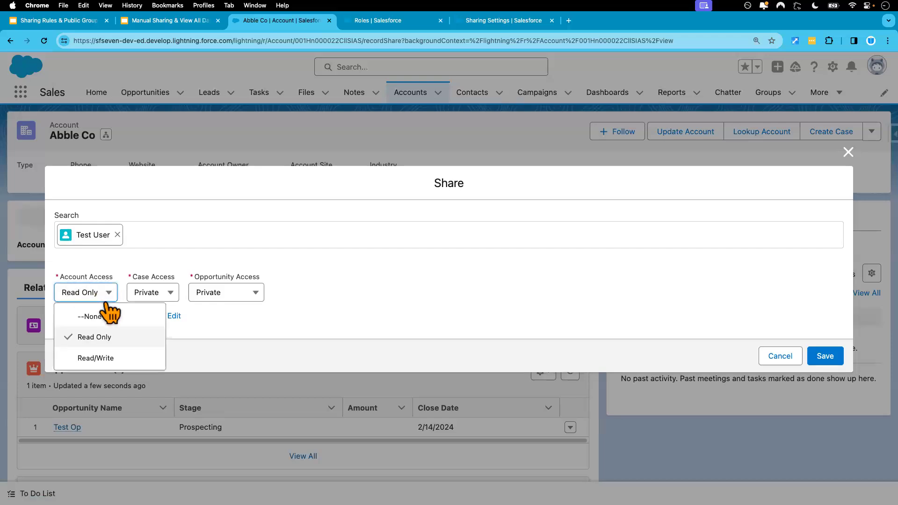
click(96, 358)
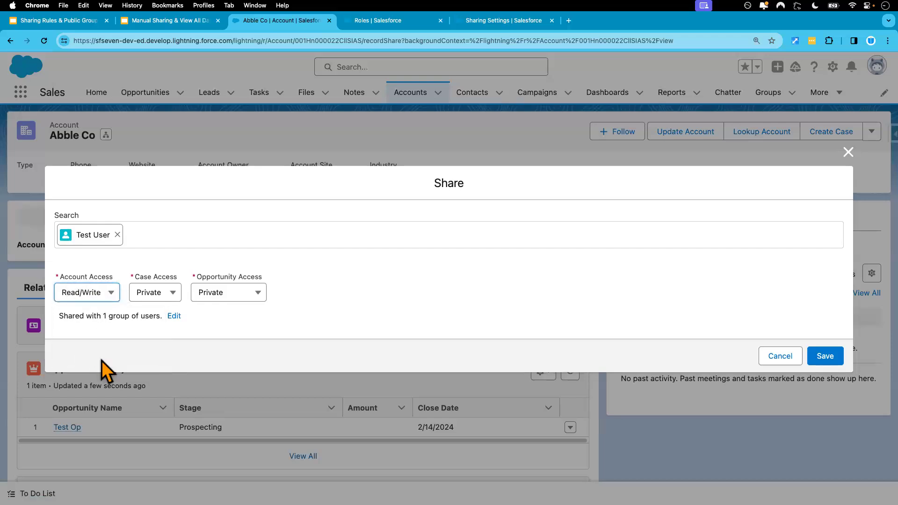
click(177, 296)
click(179, 379)
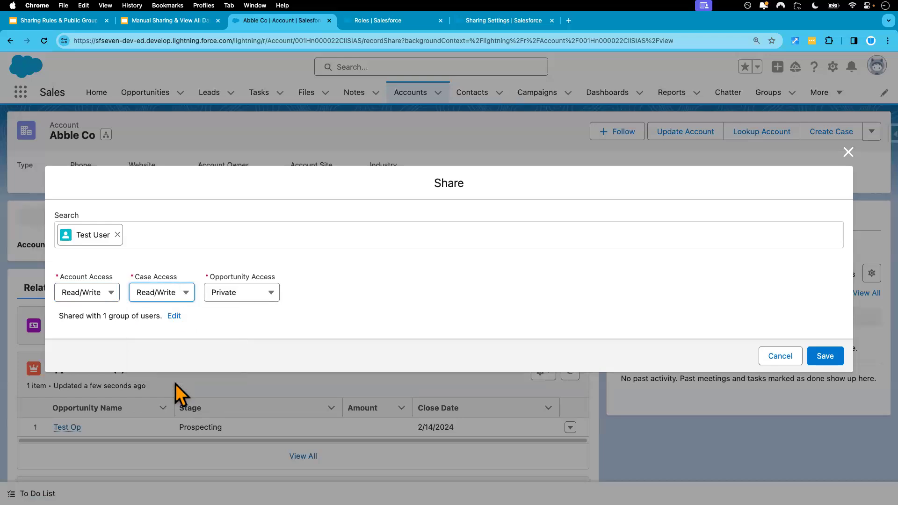
click(266, 296)
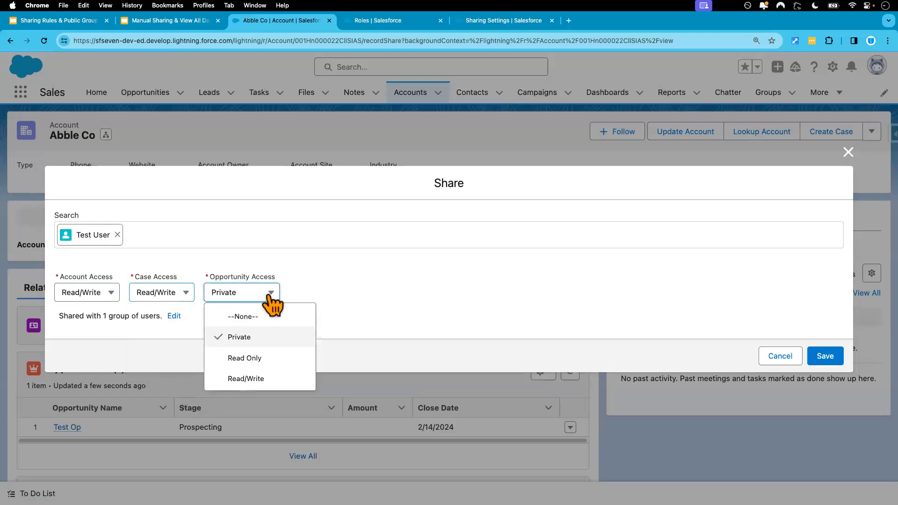
click(255, 380)
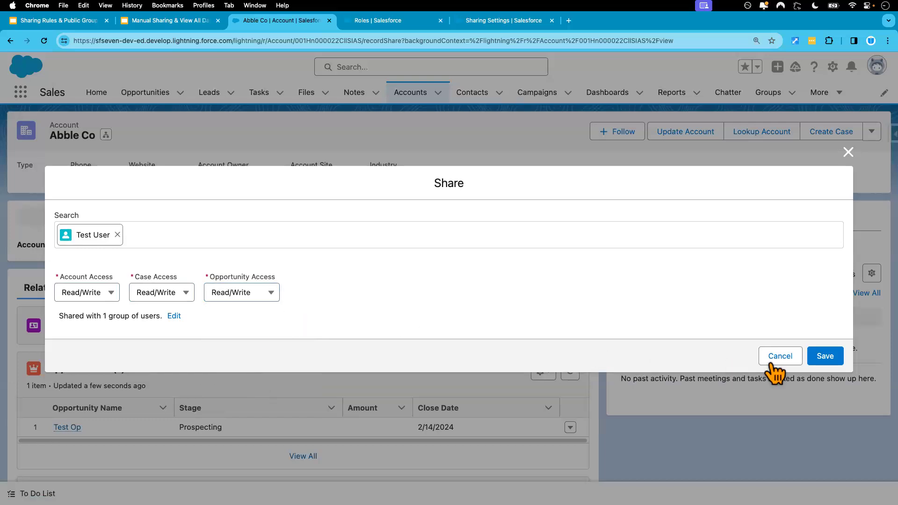
click(827, 358)
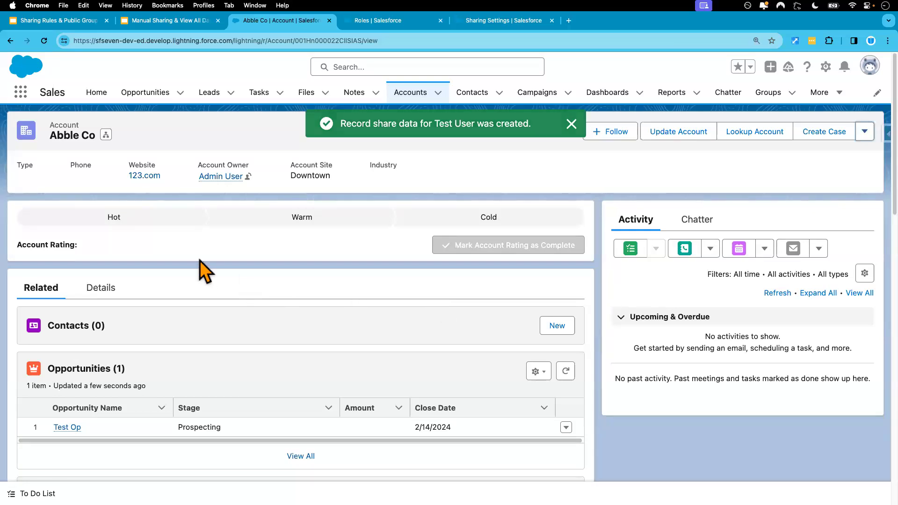
click(99, 291)
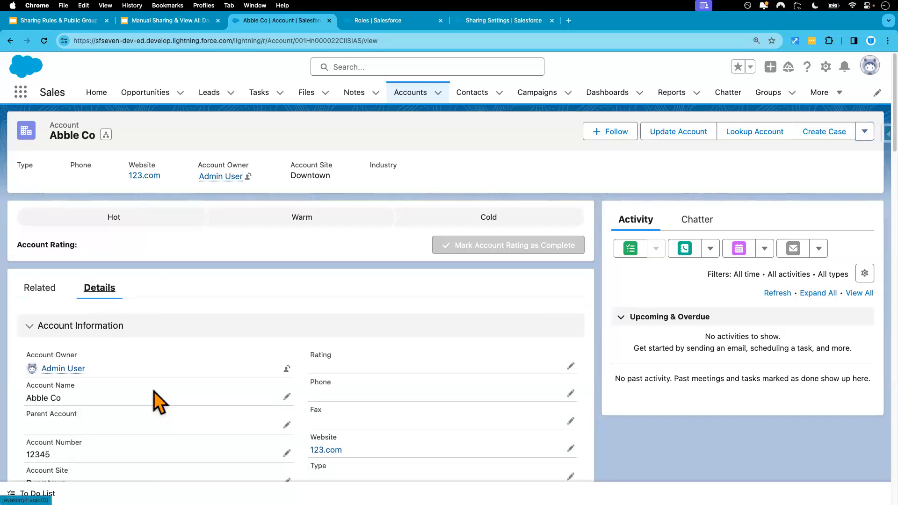
click(411, 94)
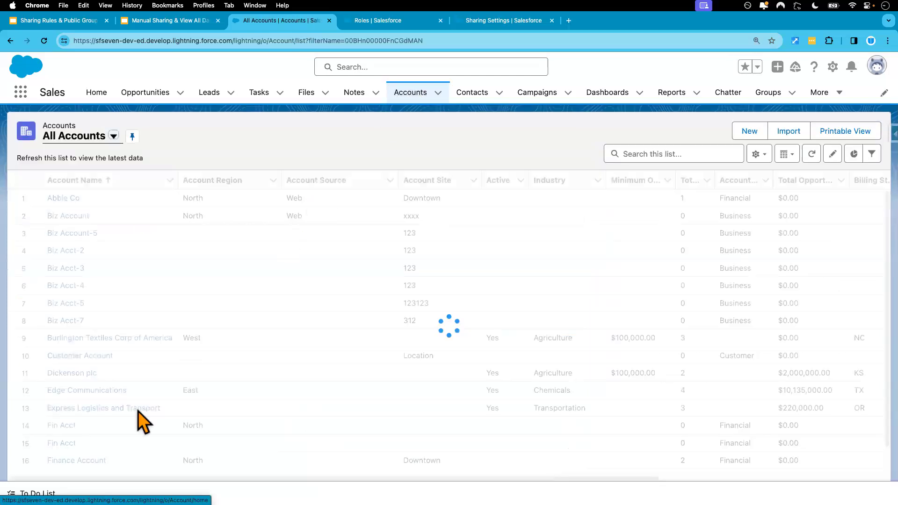
scroll(142, 412, down, 2)
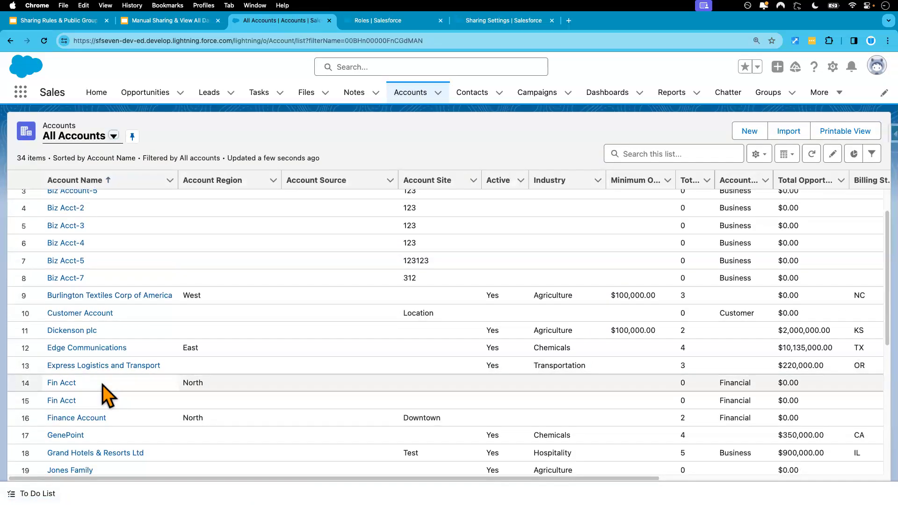
Step: In the test user's session, reload All Accounts and open the now-visible Abble Co record
key(ctrl+Right)
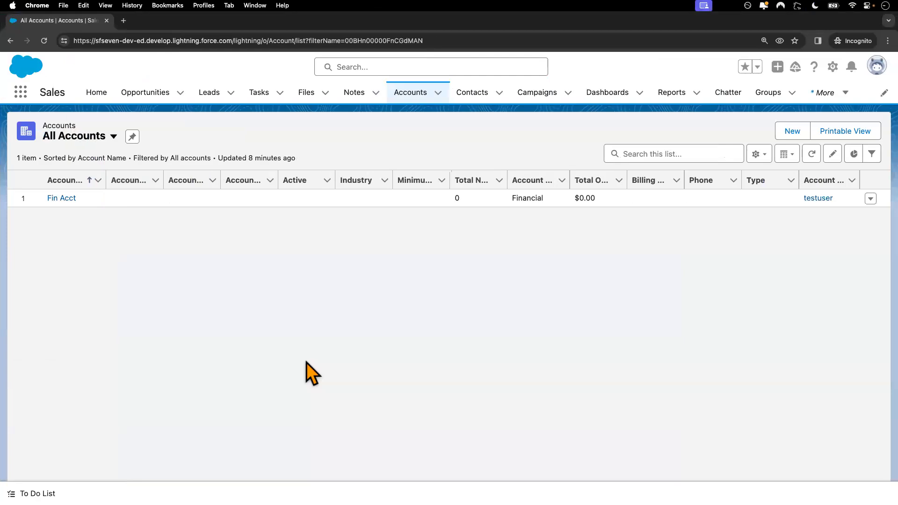
click(44, 41)
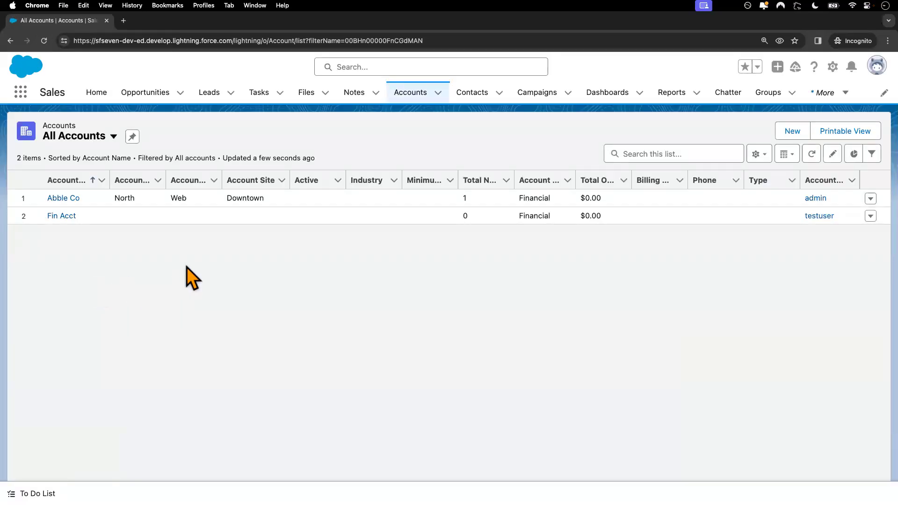
click(66, 199)
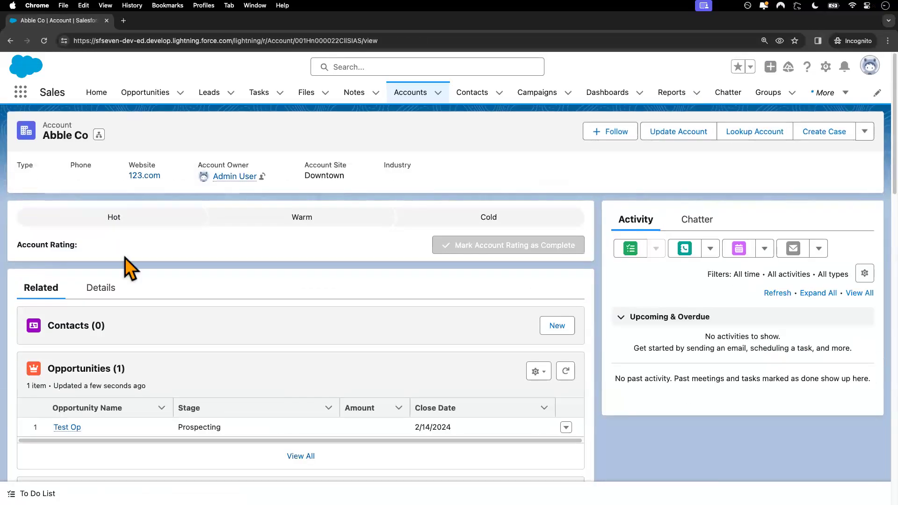
Step: Set Abble Co's Industry to Communications and save
click(102, 288)
scroll(96, 386, down, 3)
click(287, 359)
click(136, 368)
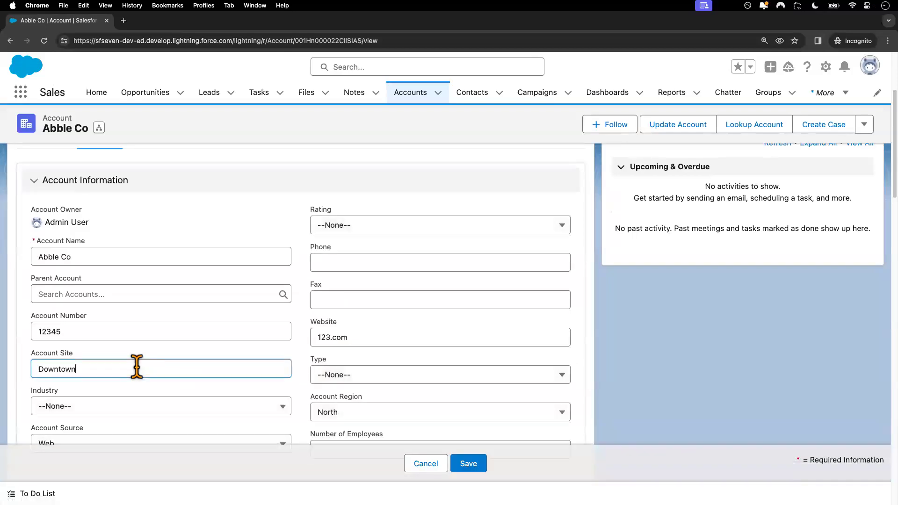
click(108, 410)
click(98, 369)
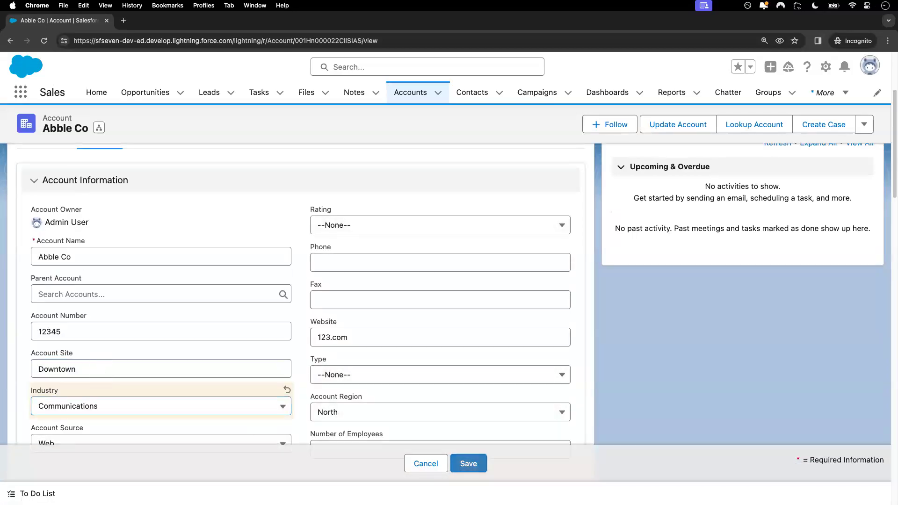
click(468, 463)
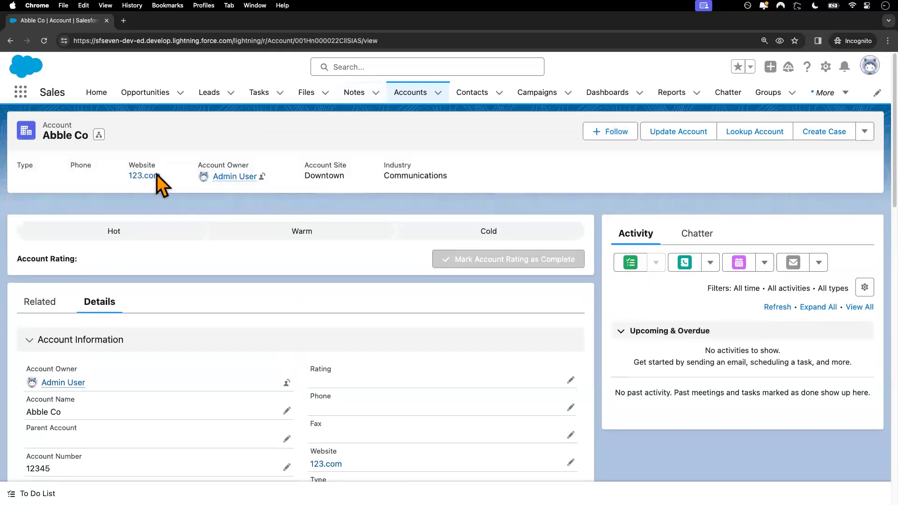
Step: Change the Test Op opportunity's Opportunity Region to East, save, and return to Abble Co
click(42, 288)
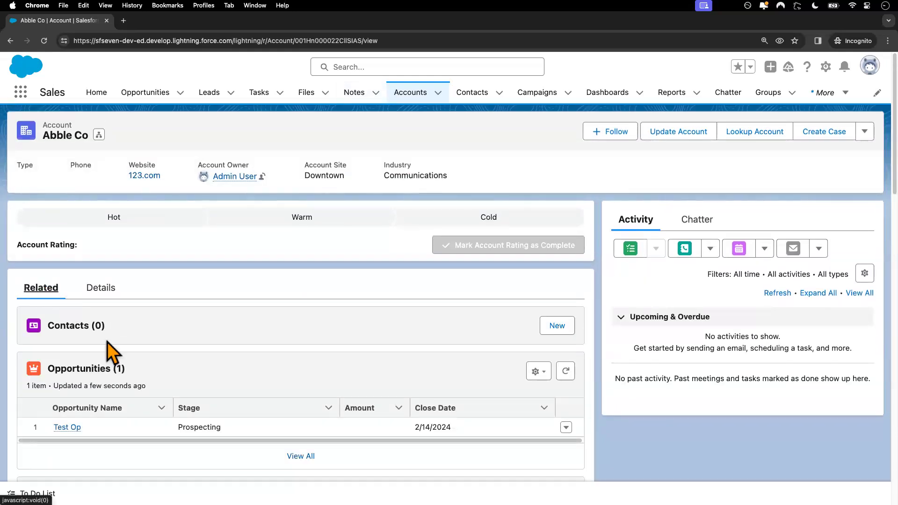
scroll(107, 341, down, 3)
click(70, 274)
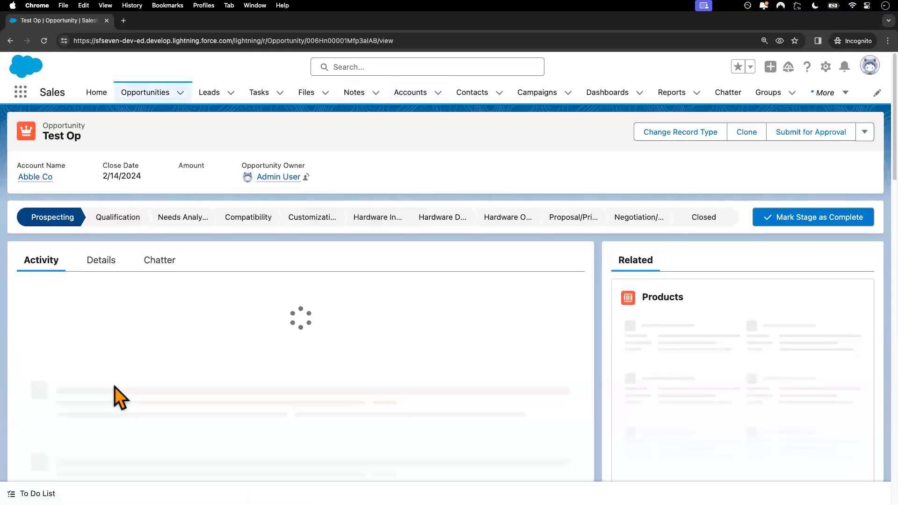
click(111, 265)
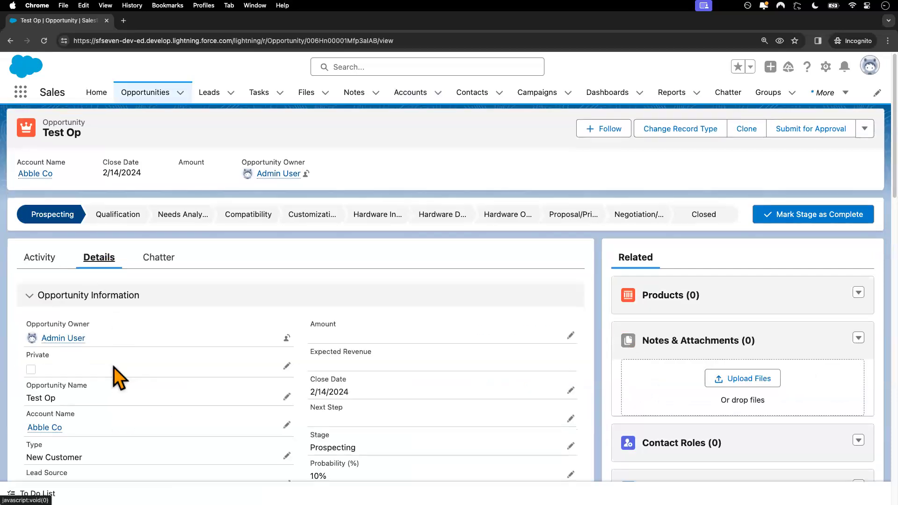
scroll(113, 367, down, 4)
click(286, 319)
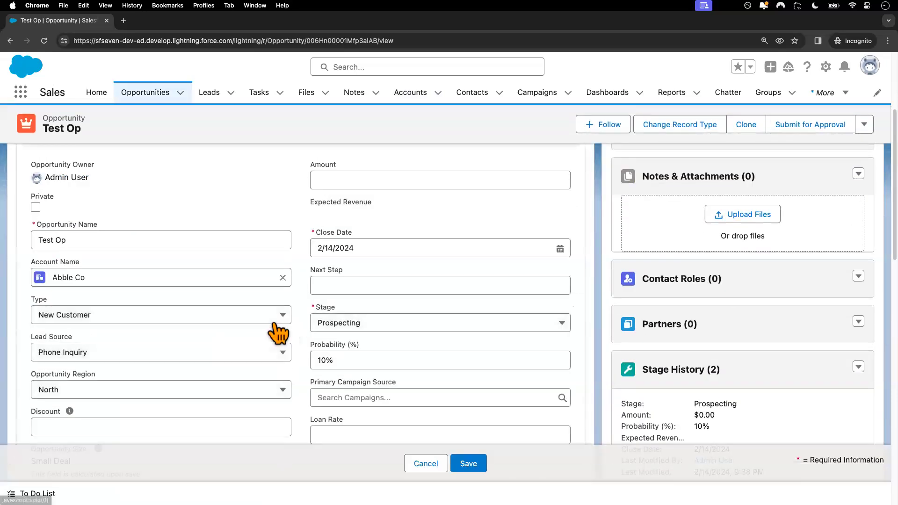
scroll(173, 355, down, 2)
click(167, 322)
click(151, 386)
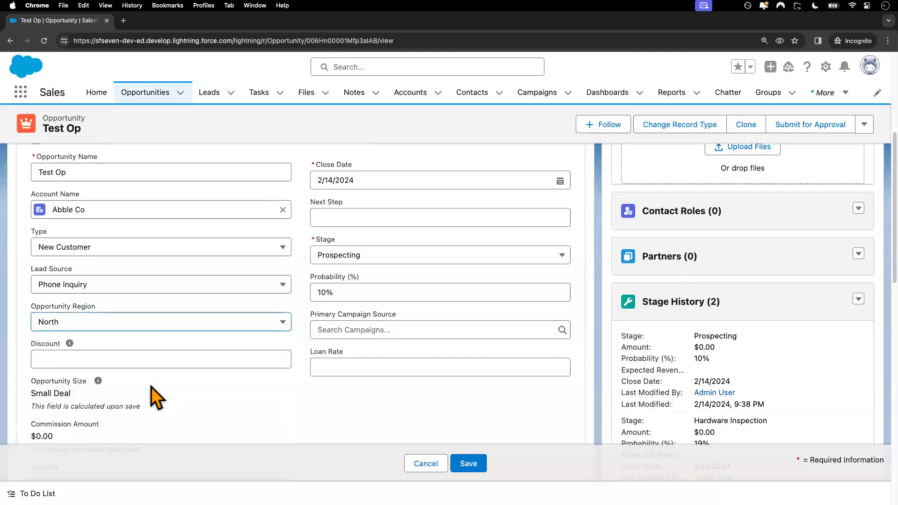
click(160, 328)
click(150, 393)
click(168, 321)
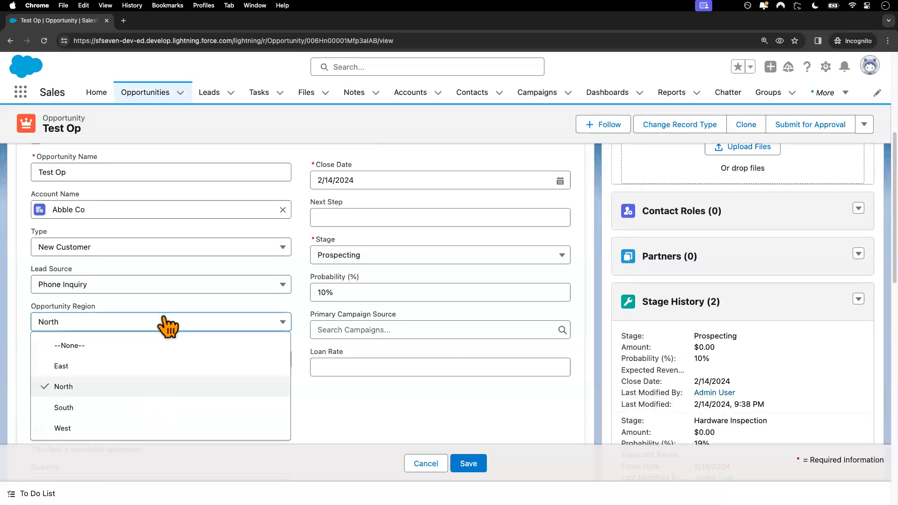
click(145, 367)
click(470, 463)
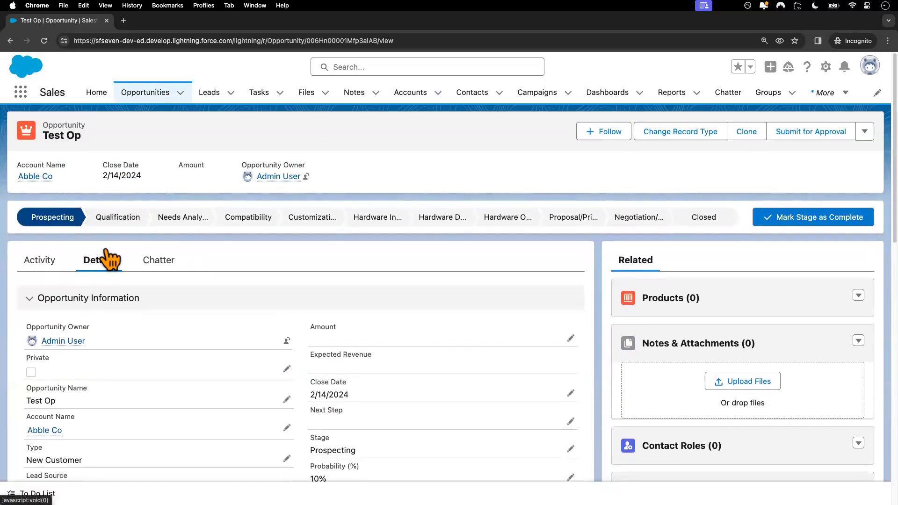
click(50, 434)
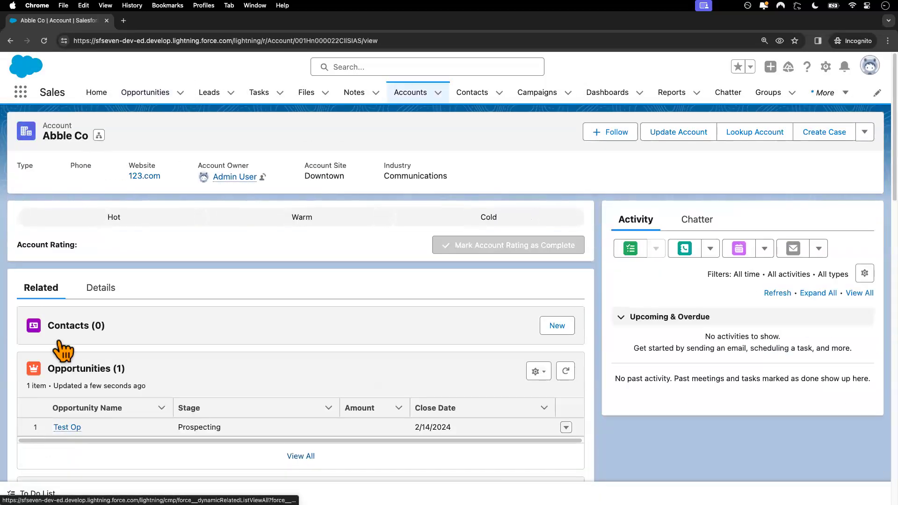
Step: Change case 00001035's Type to Structural, save, and switch back to the admin window
scroll(142, 288, down, 3)
scroll(142, 288, down, 2)
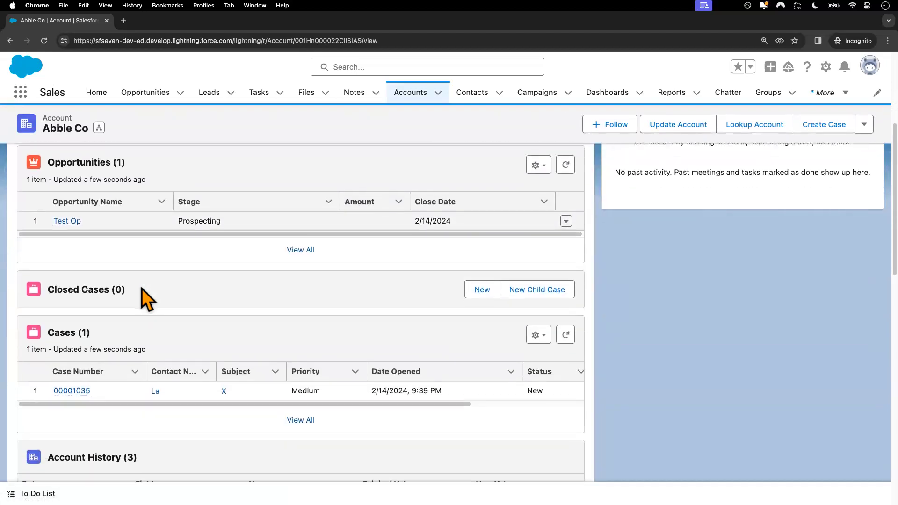
click(80, 392)
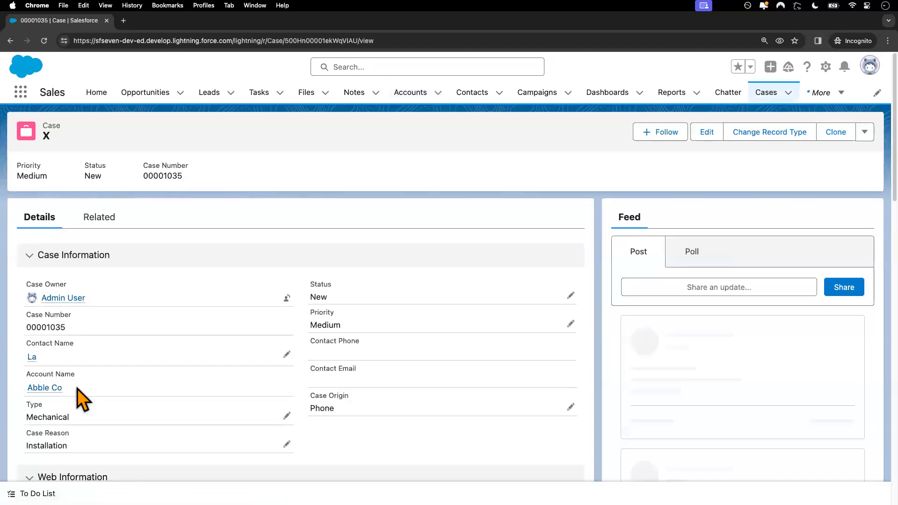
click(286, 412)
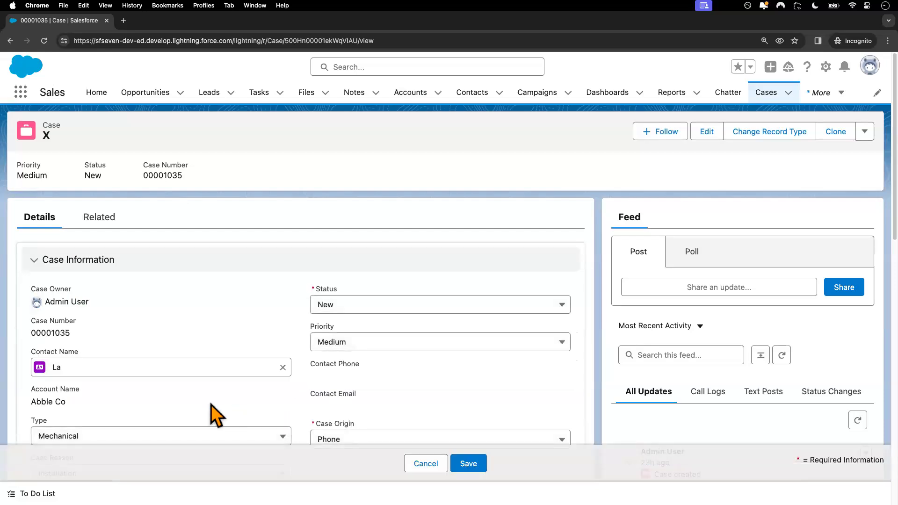
scroll(201, 376, down, 3)
click(197, 327)
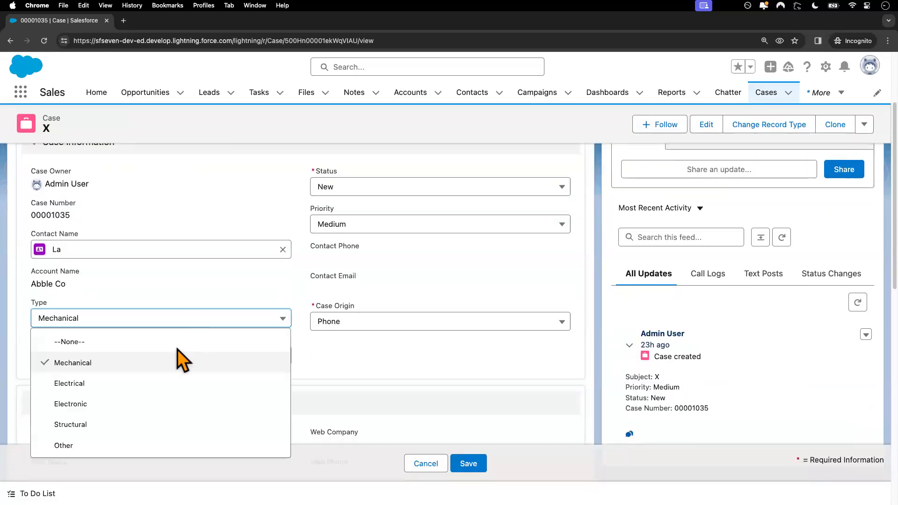
click(142, 421)
click(485, 465)
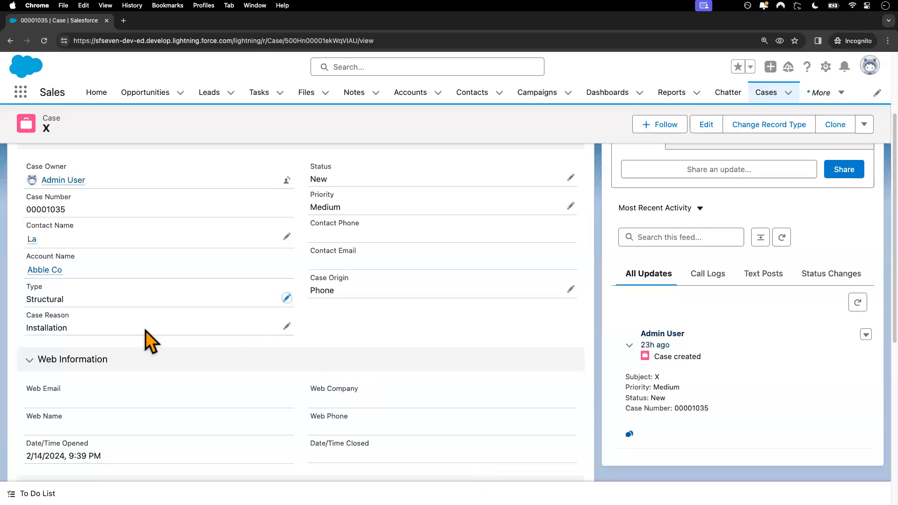
key(ctrl+Left)
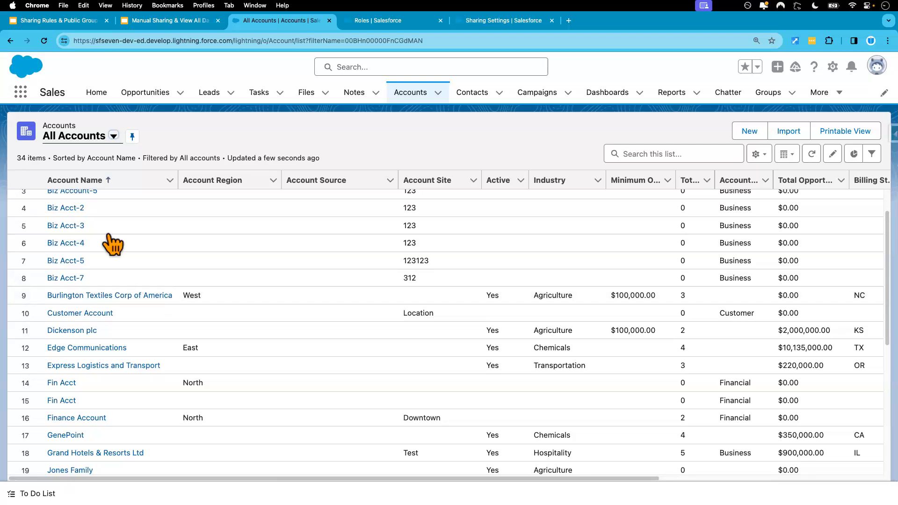
Step: Delete the test user's manual share on Abble Co, then switch to the test user's window
scroll(183, 264, up, 2)
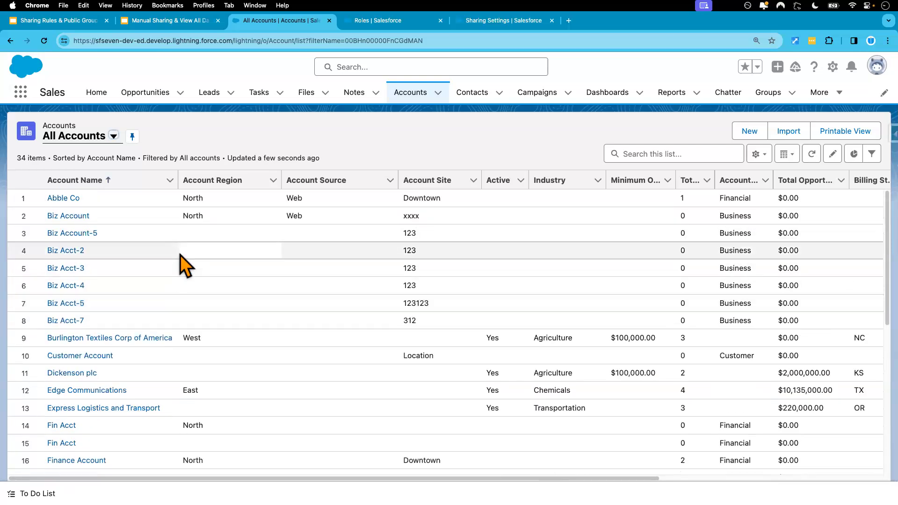
click(63, 198)
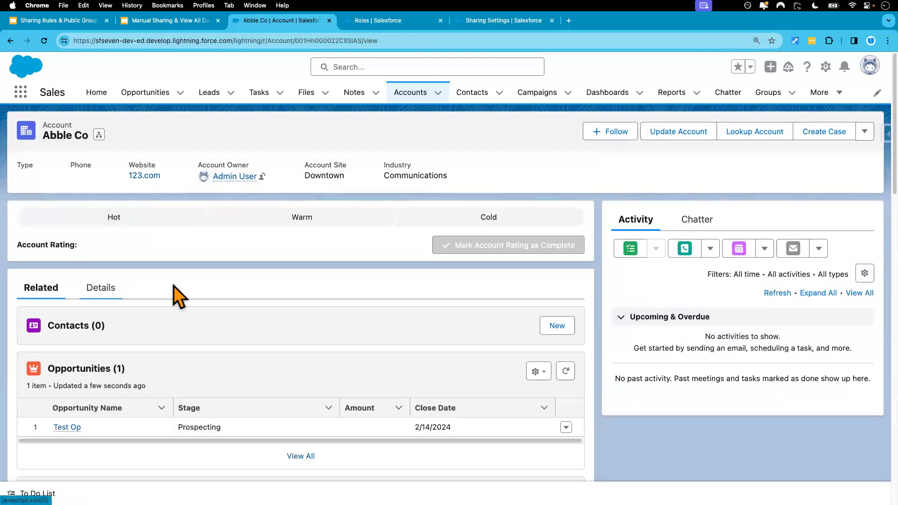
click(865, 133)
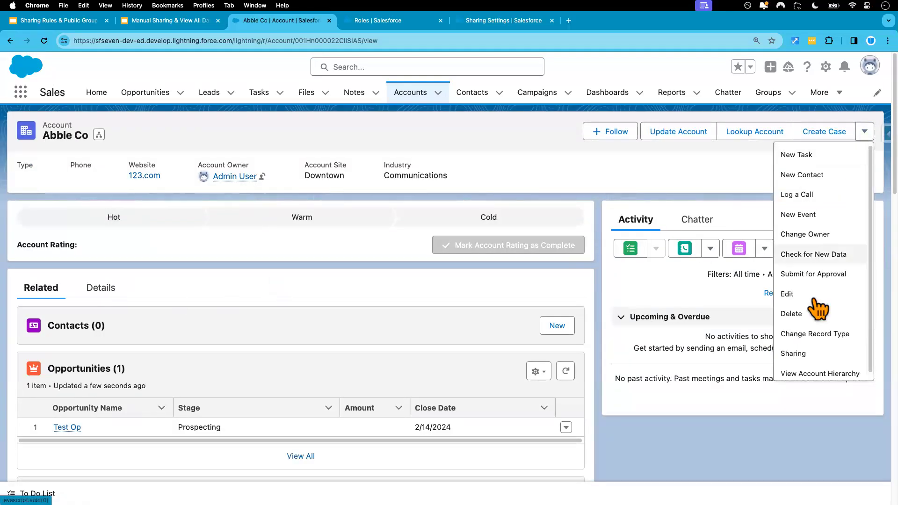
click(778, 356)
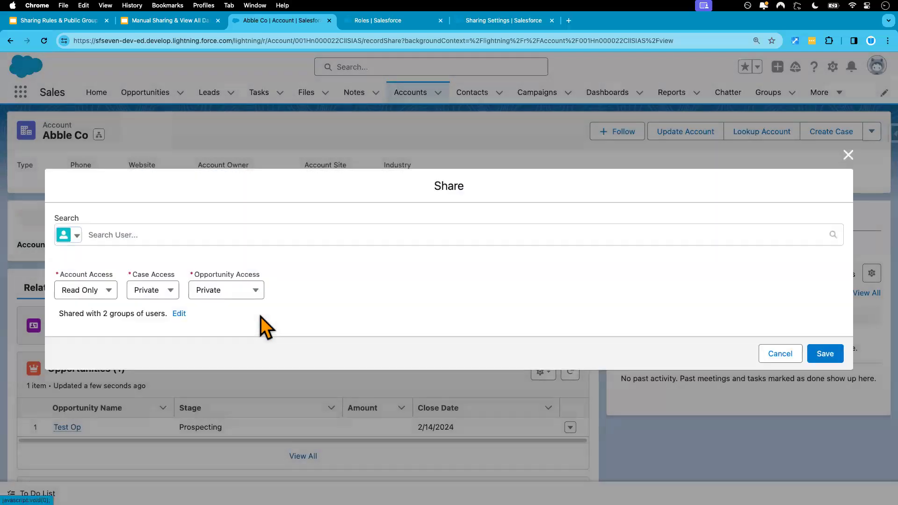
click(178, 314)
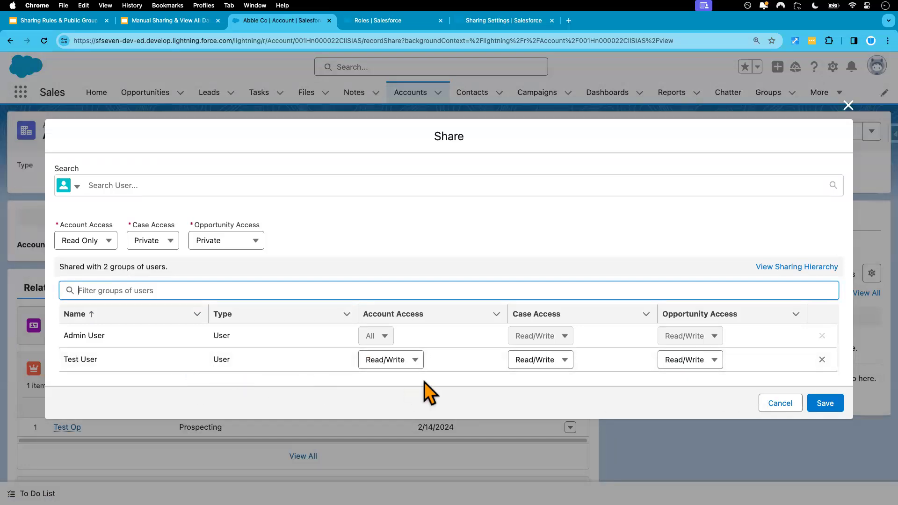
click(822, 359)
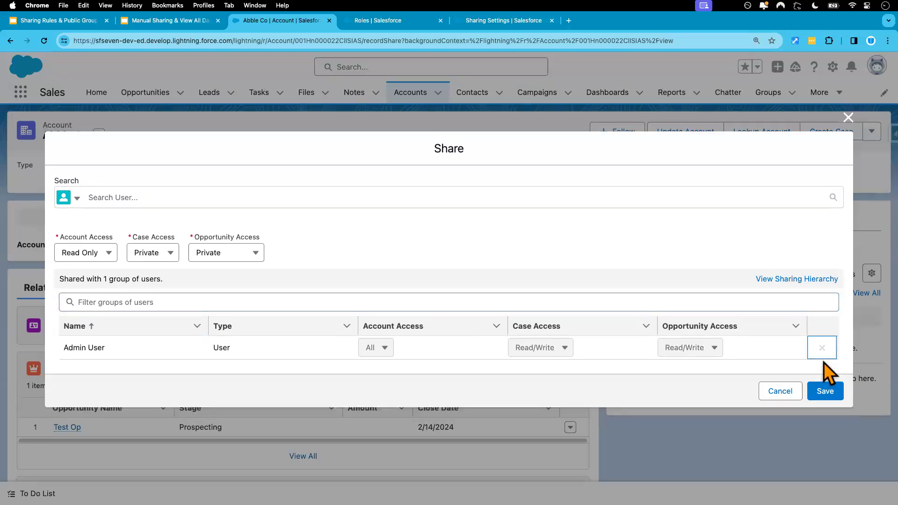
click(825, 391)
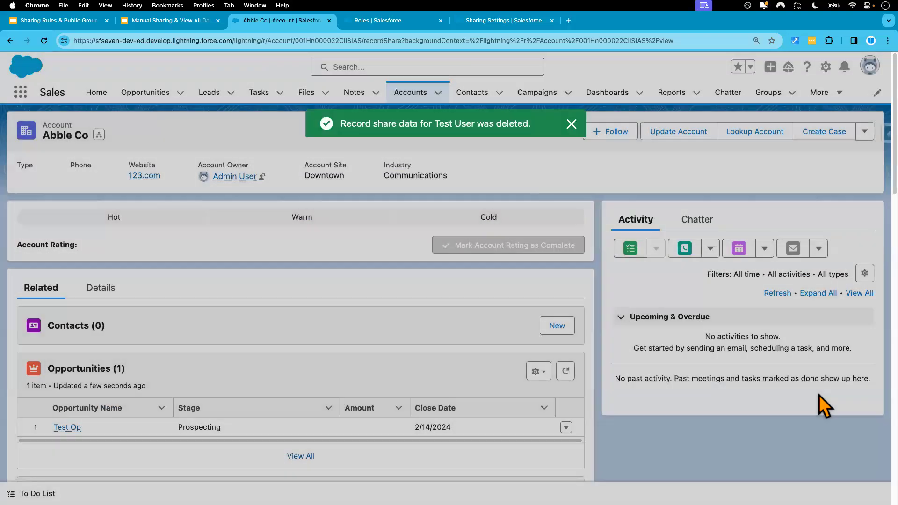
key(ctrl+Right)
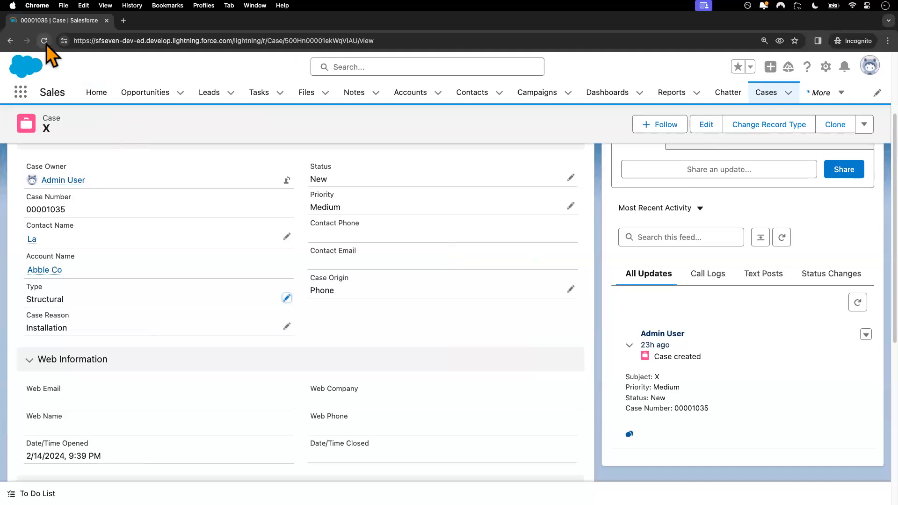
click(45, 42)
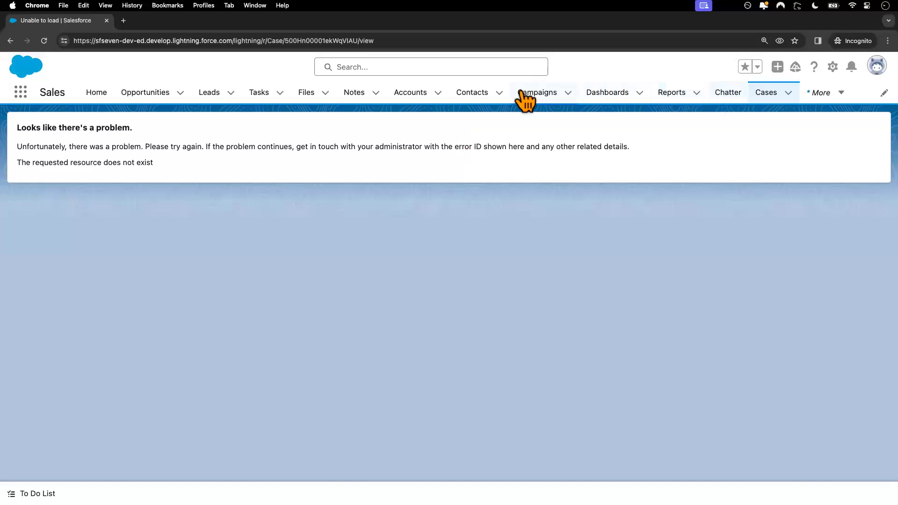
click(412, 96)
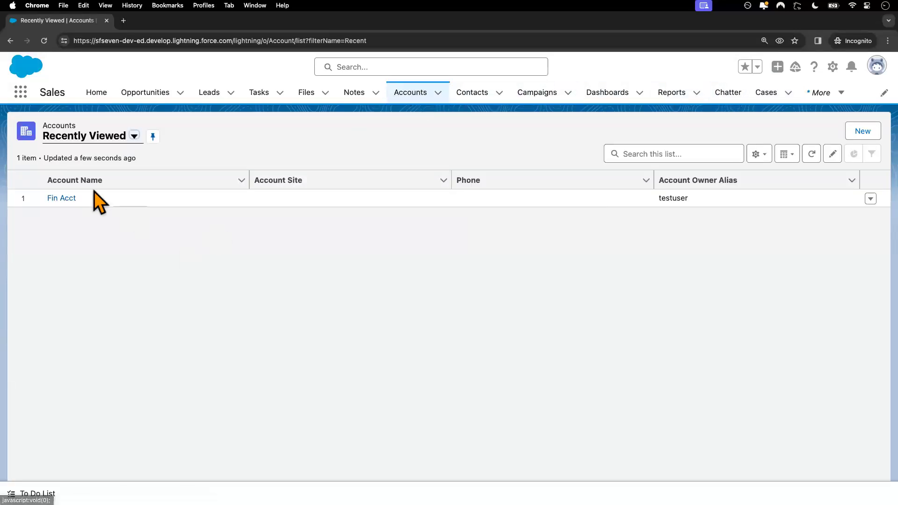
click(134, 136)
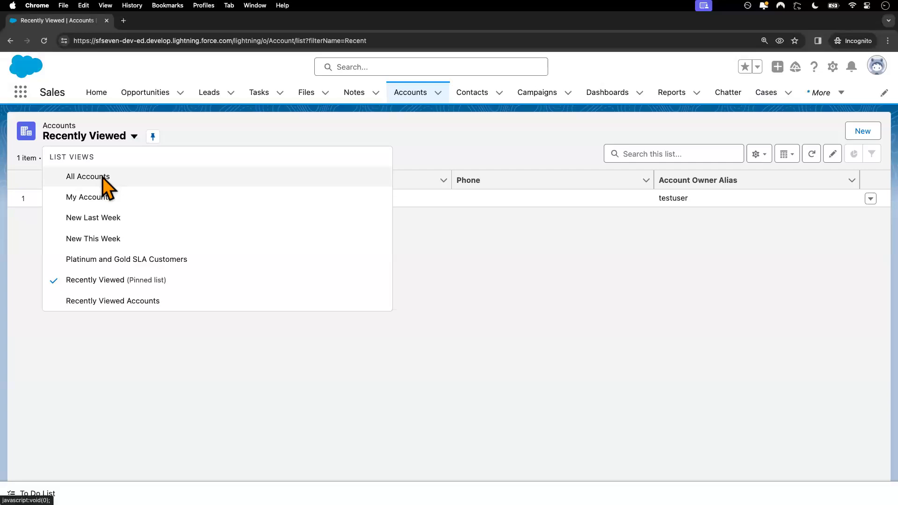
click(103, 178)
key(ctrl+Left)
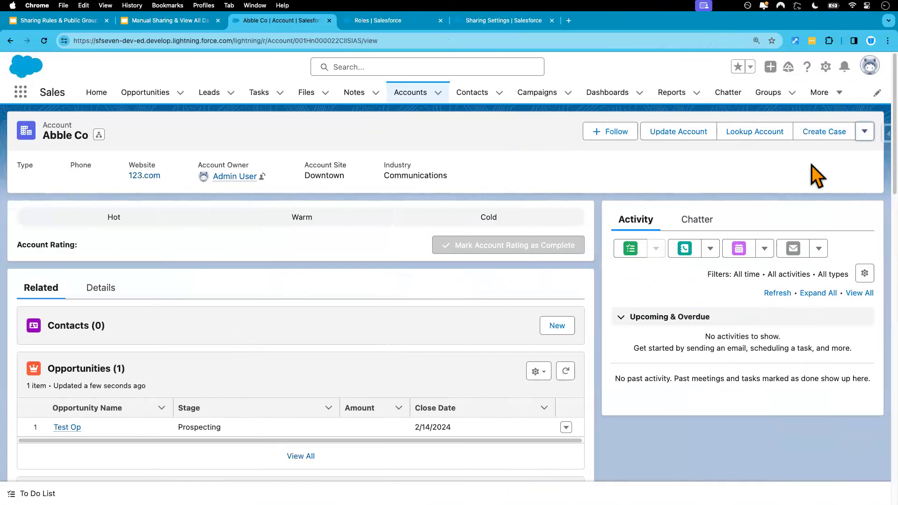
Step: Add Account Public Group as a new share recipient on Abble Co
click(864, 131)
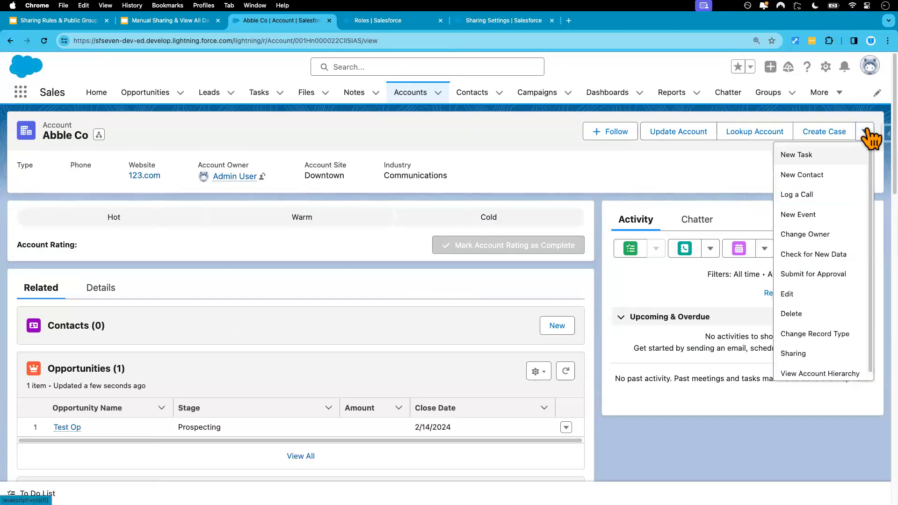
click(809, 354)
click(123, 234)
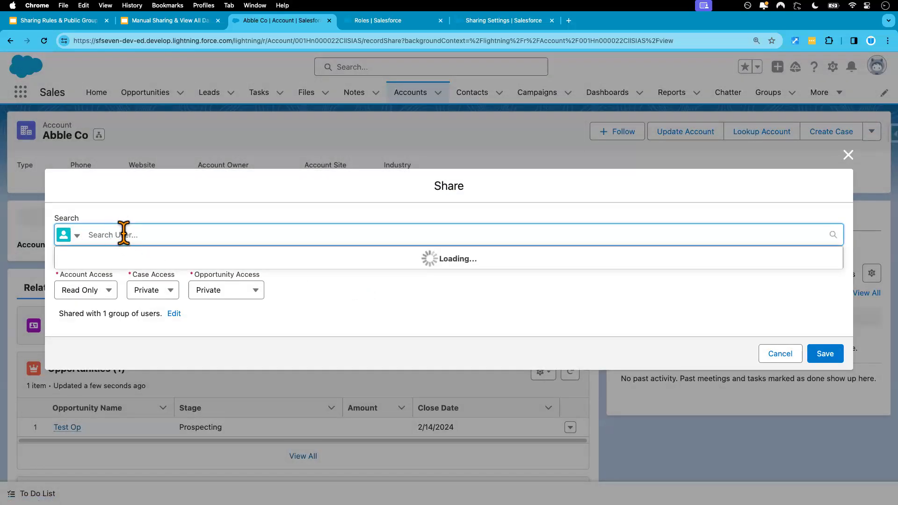
text(Test)
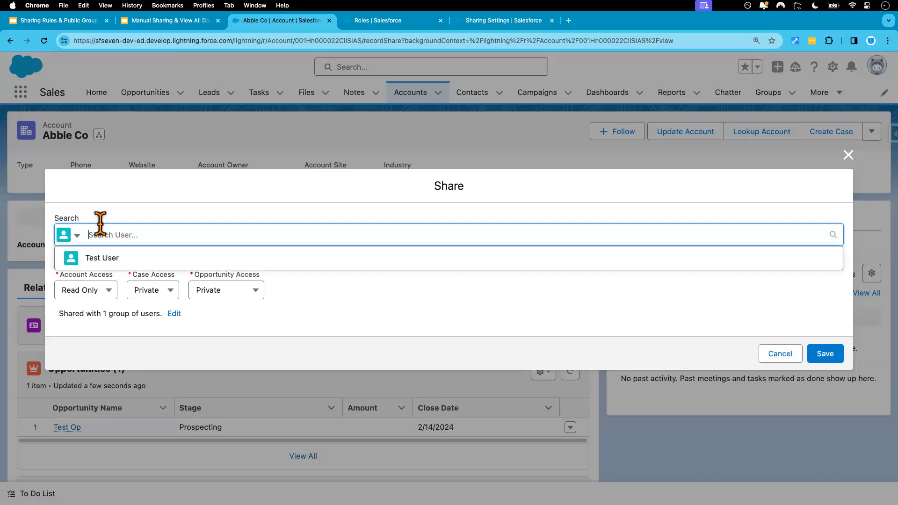
click(77, 236)
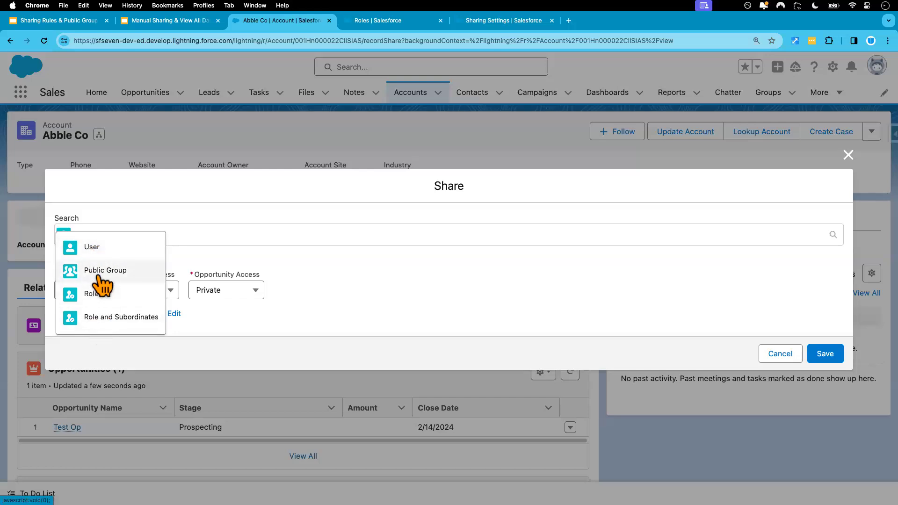
click(98, 270)
click(112, 234)
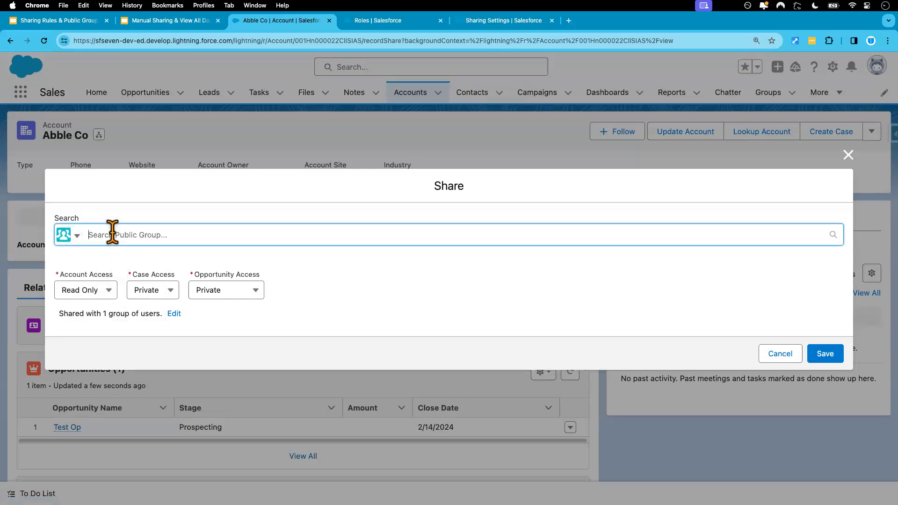
text(acc)
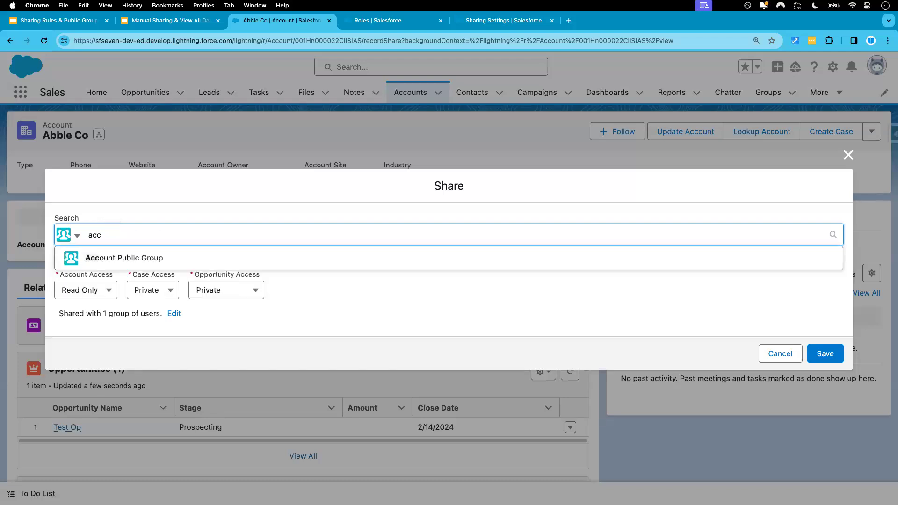
click(126, 258)
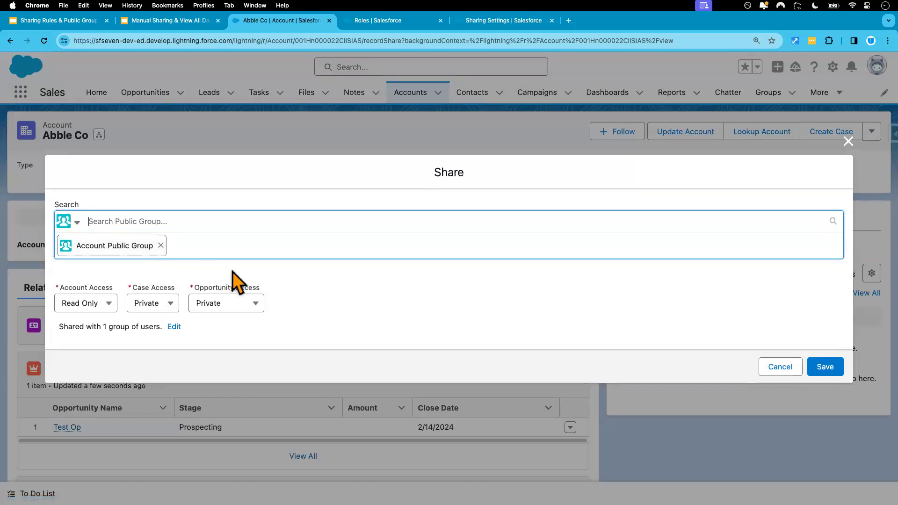
click(232, 272)
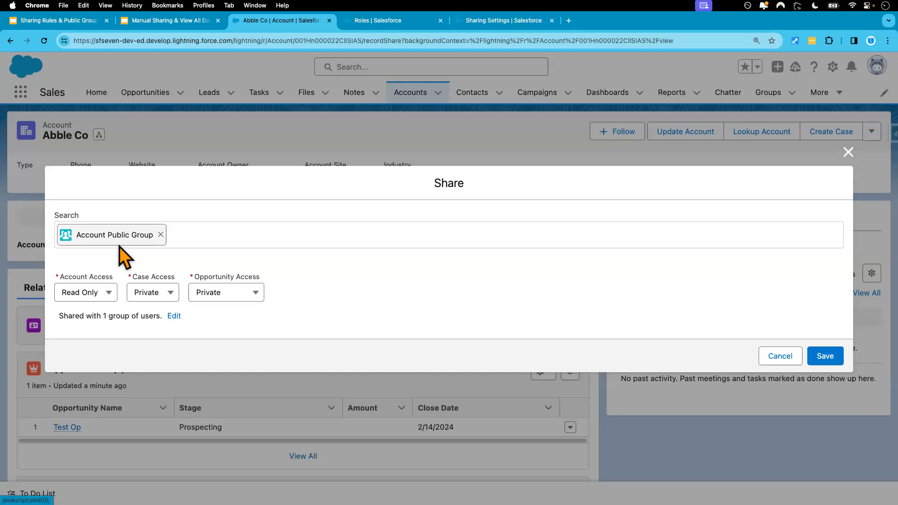
Step: Give the group Read Only account, case and opportunity access and save the share
click(108, 295)
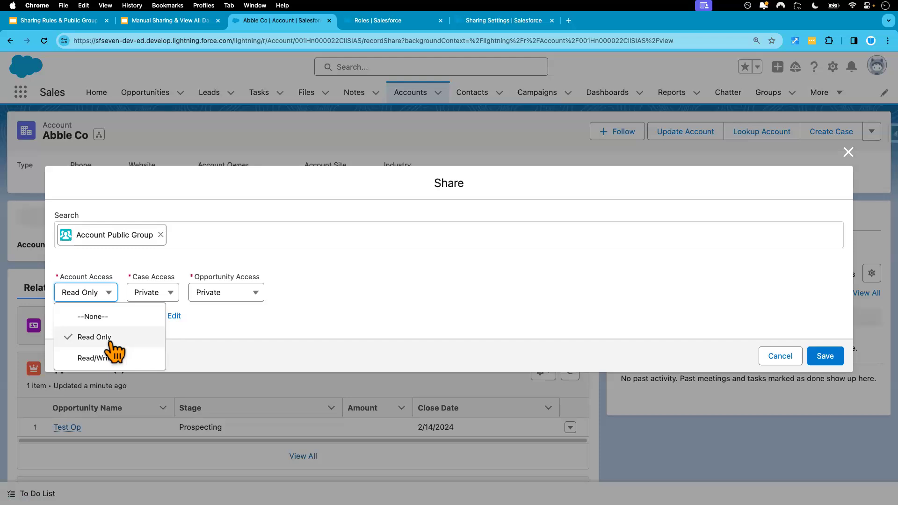
click(172, 295)
click(167, 358)
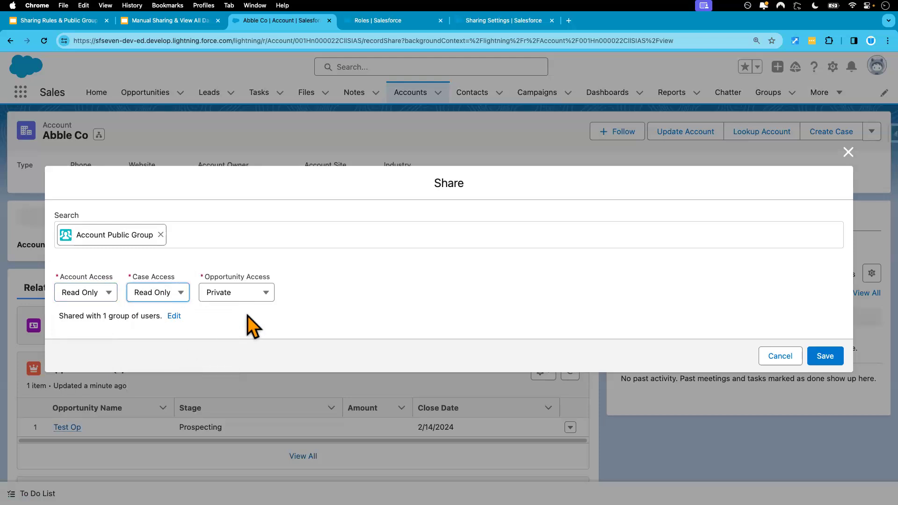
click(257, 294)
click(224, 357)
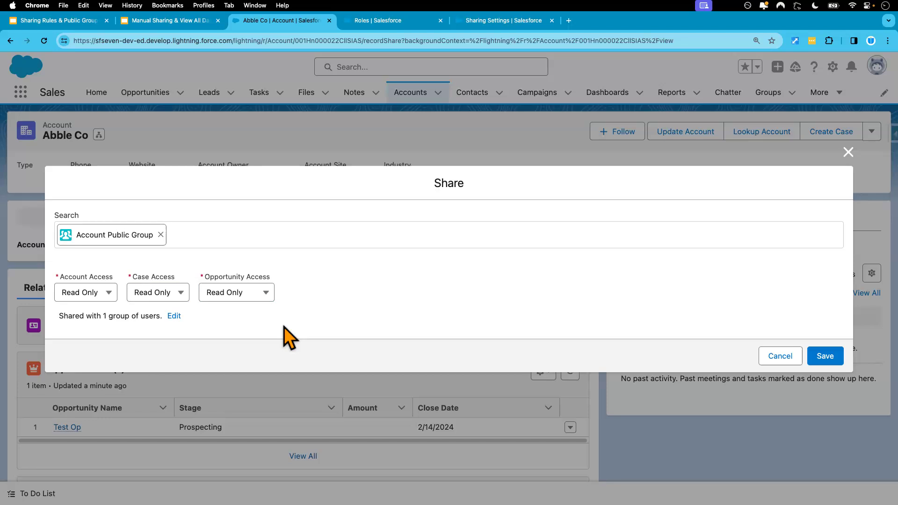
click(825, 356)
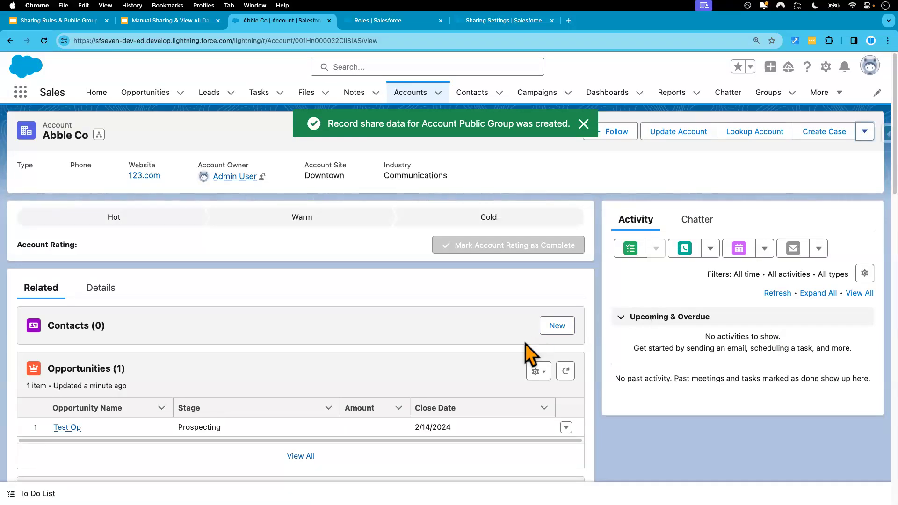
key(ctrl+Right)
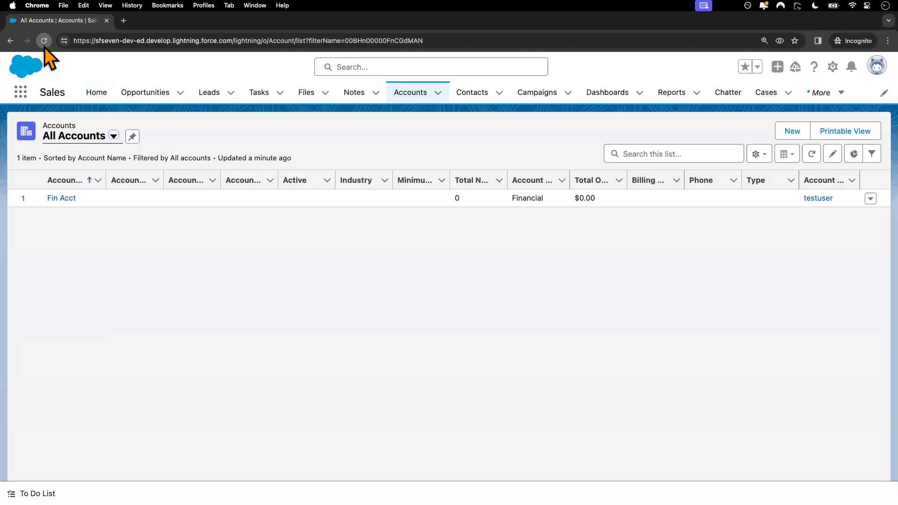
Step: Reload, open Abble Co, and confirm changing Industry to Biotechnology is refused; discard the edit
click(43, 41)
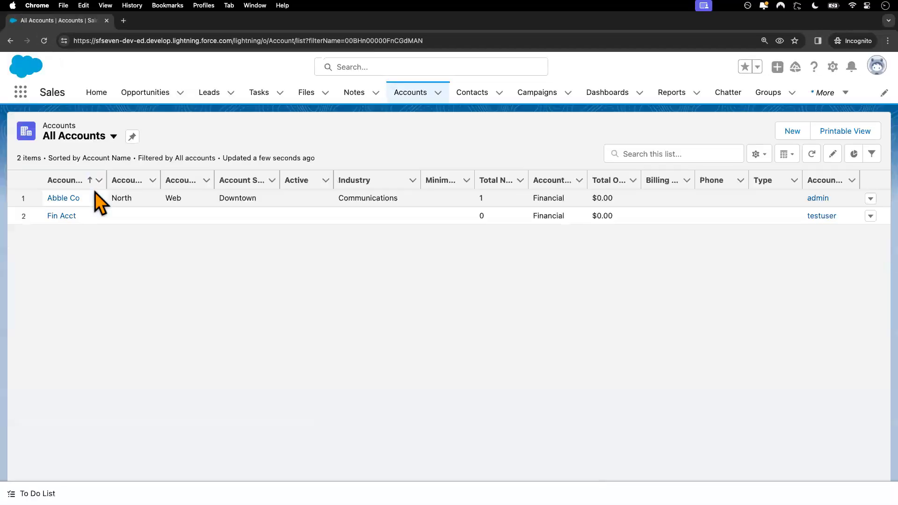
click(69, 199)
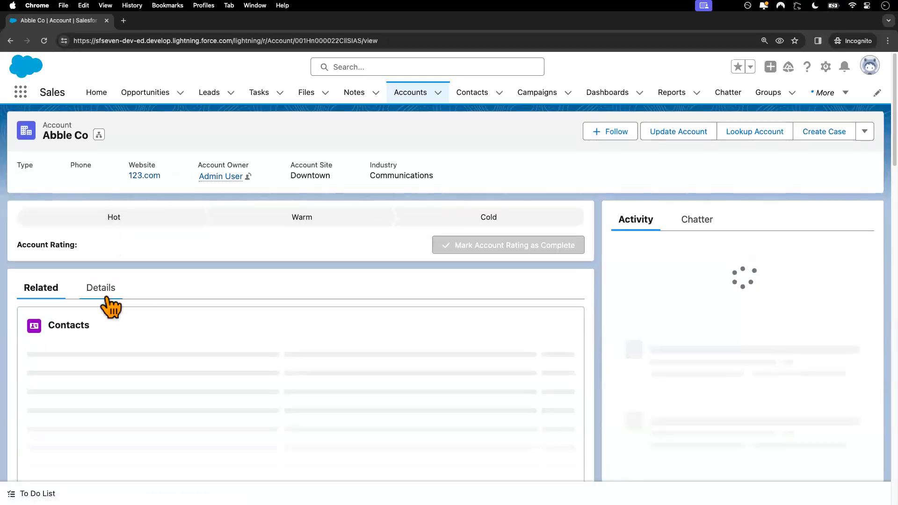
click(101, 288)
scroll(200, 377, down, 4)
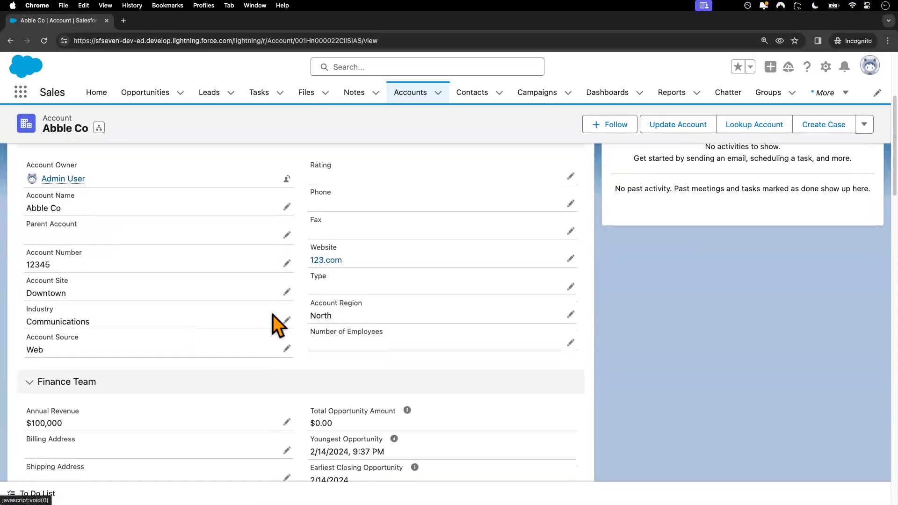
click(286, 294)
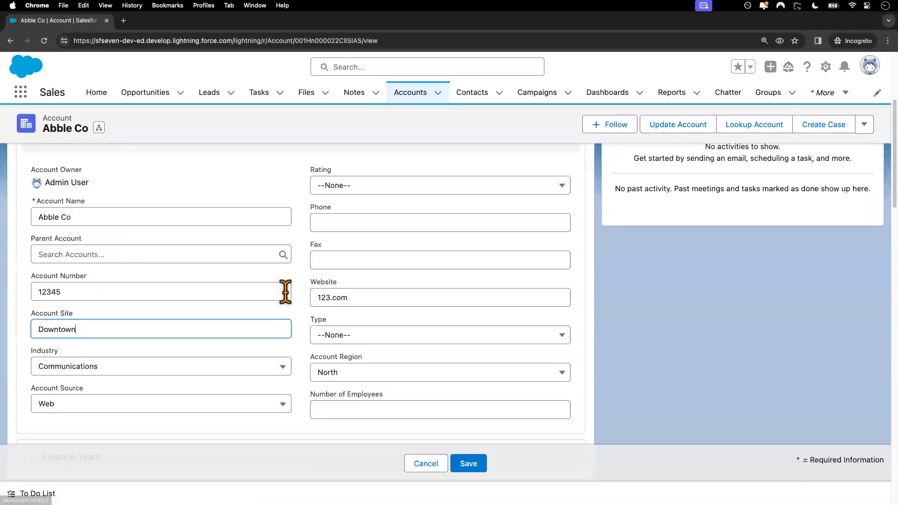
click(169, 370)
click(143, 290)
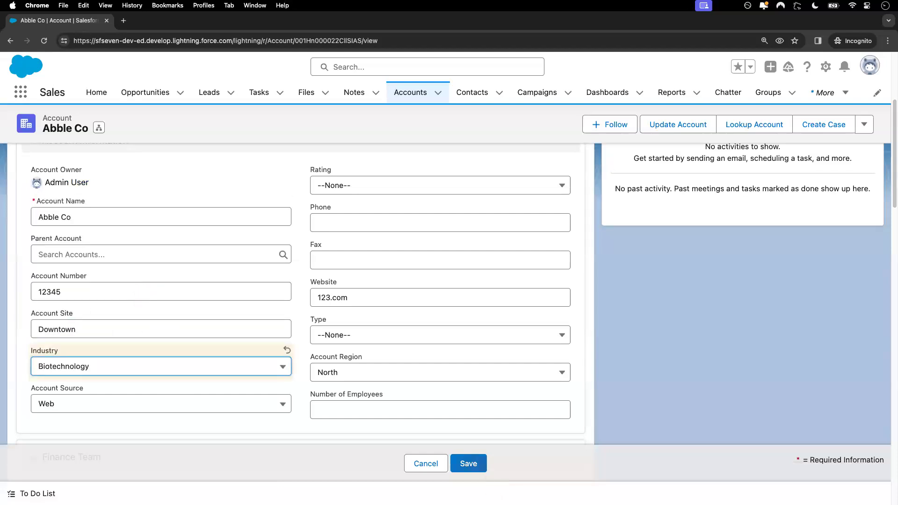
click(478, 467)
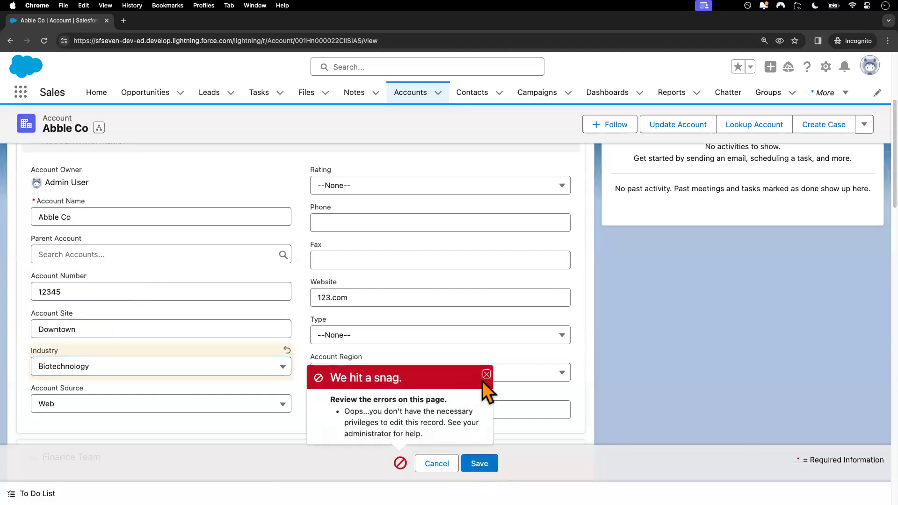
click(487, 374)
click(437, 465)
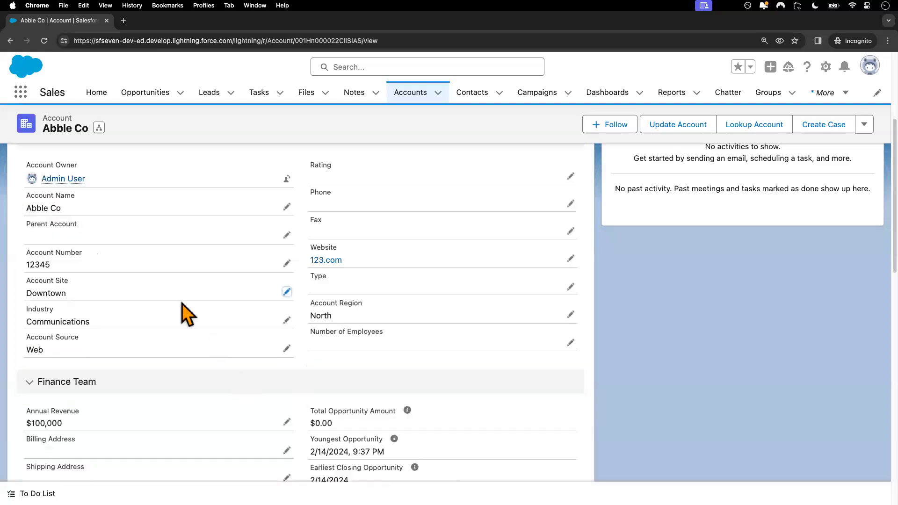
scroll(181, 304, up, 5)
click(43, 292)
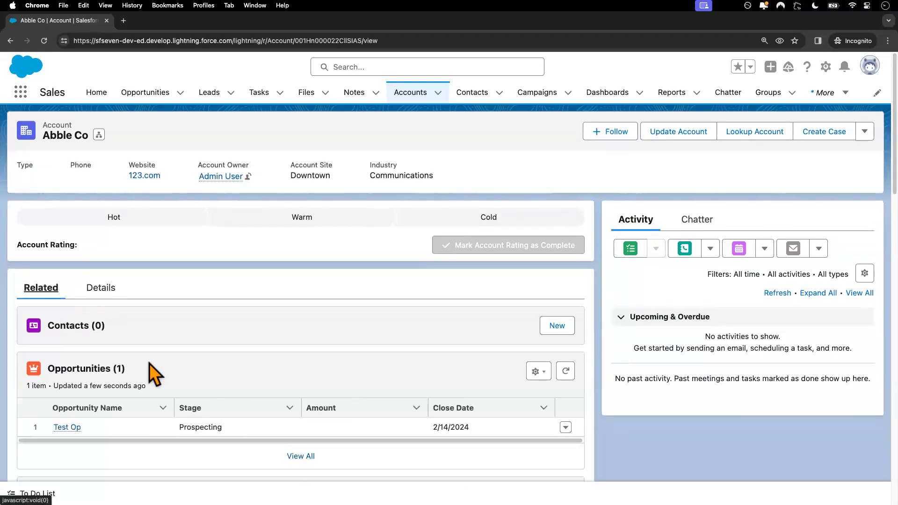
scroll(86, 318, down, 3)
Step: Confirm Test Op's Discount can't be saved as 12% and discard the edit
click(65, 291)
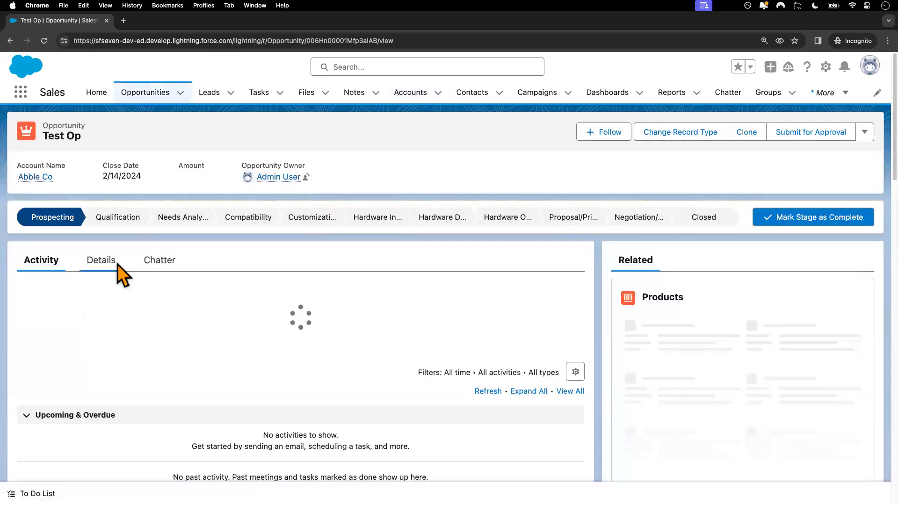
click(103, 262)
scroll(223, 363, down, 5)
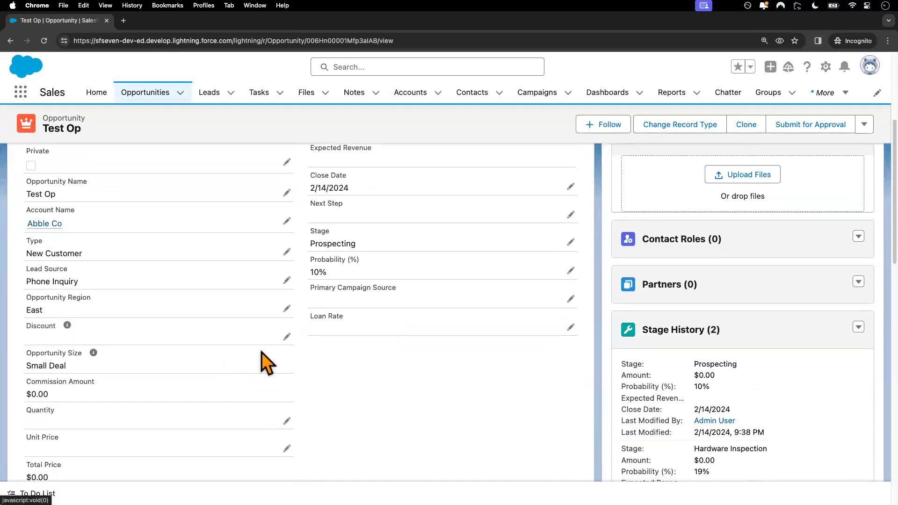
click(288, 338)
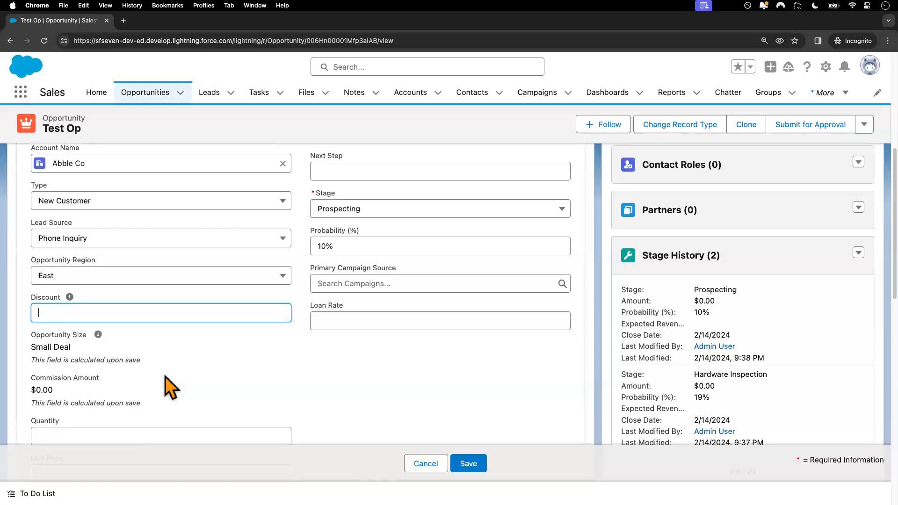
click(471, 464)
click(487, 374)
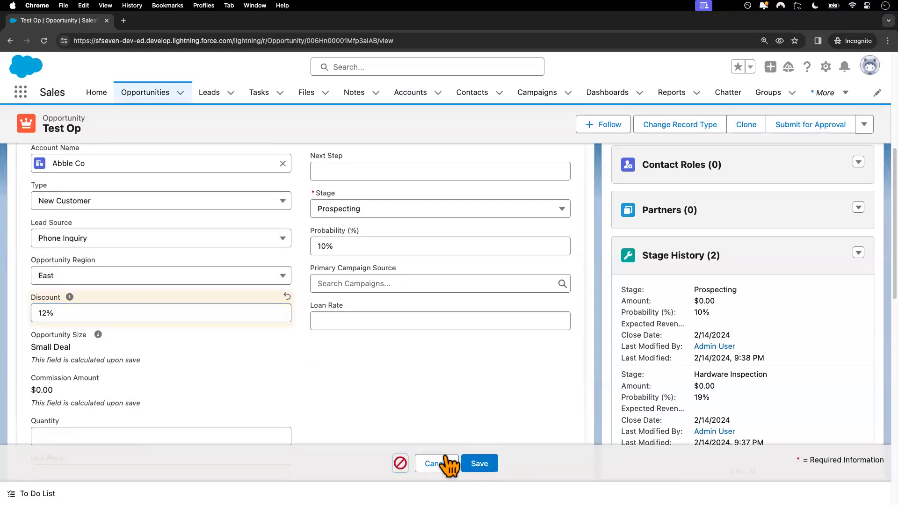
click(442, 464)
scroll(117, 304, up, 10)
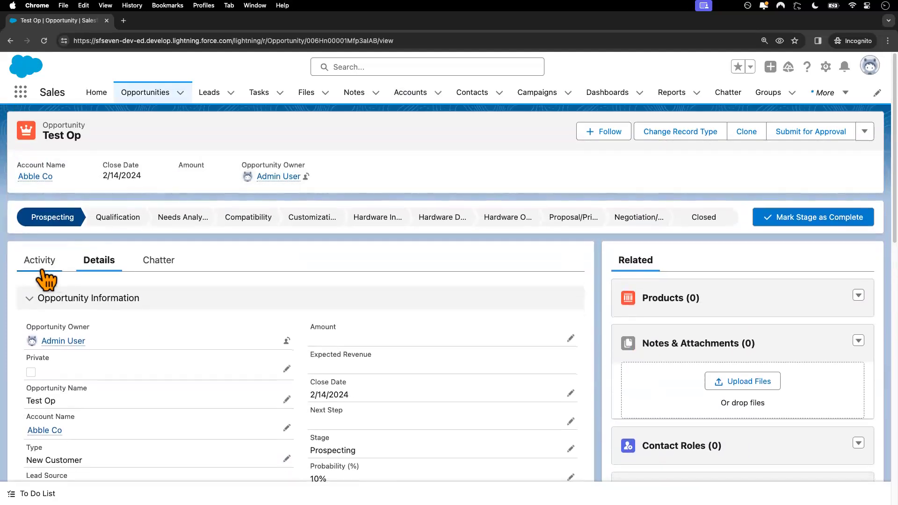
Step: Confirm case 00001035's Case Reason can't be changed to Breakdown, discard it, and switch windows
click(47, 430)
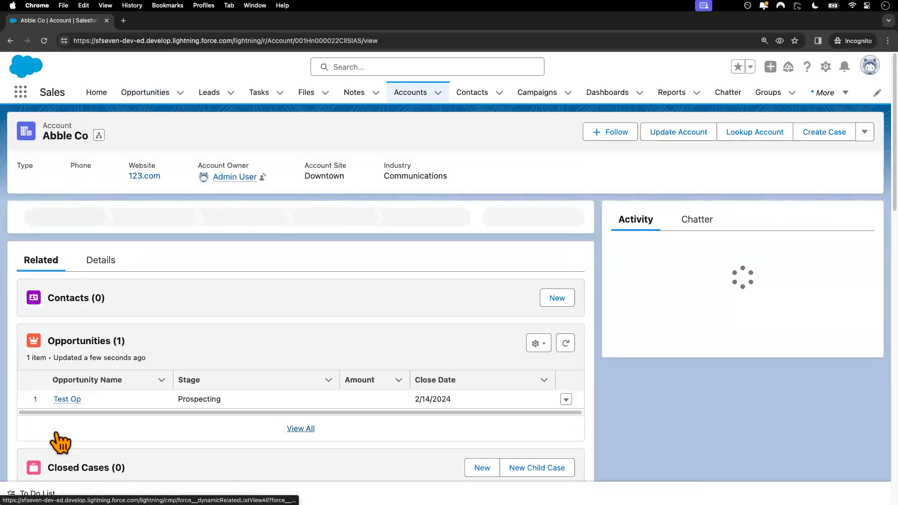
scroll(82, 395, down, 3)
scroll(82, 395, down, 2)
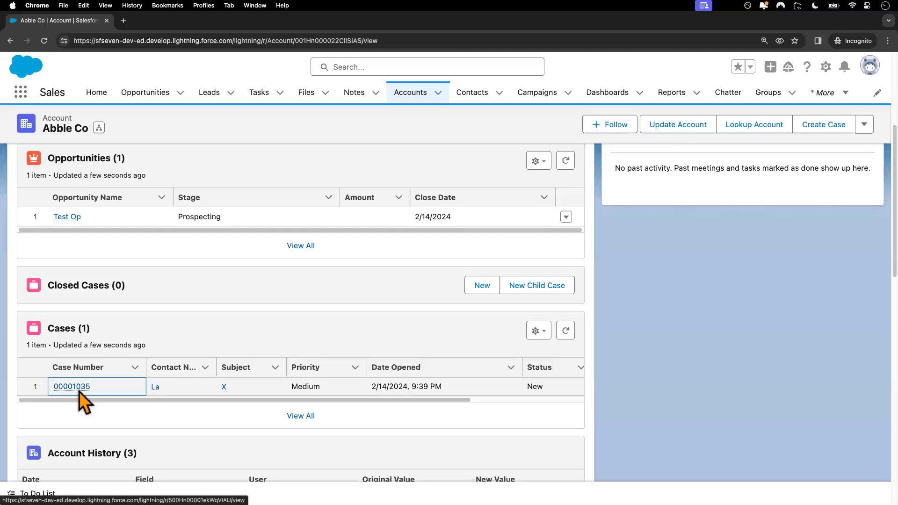
click(80, 385)
scroll(210, 355, down, 4)
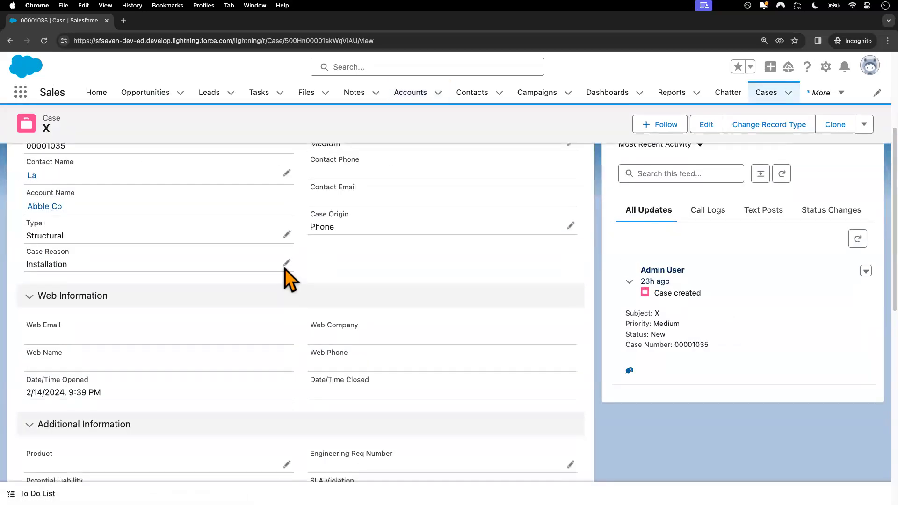
click(286, 265)
click(219, 292)
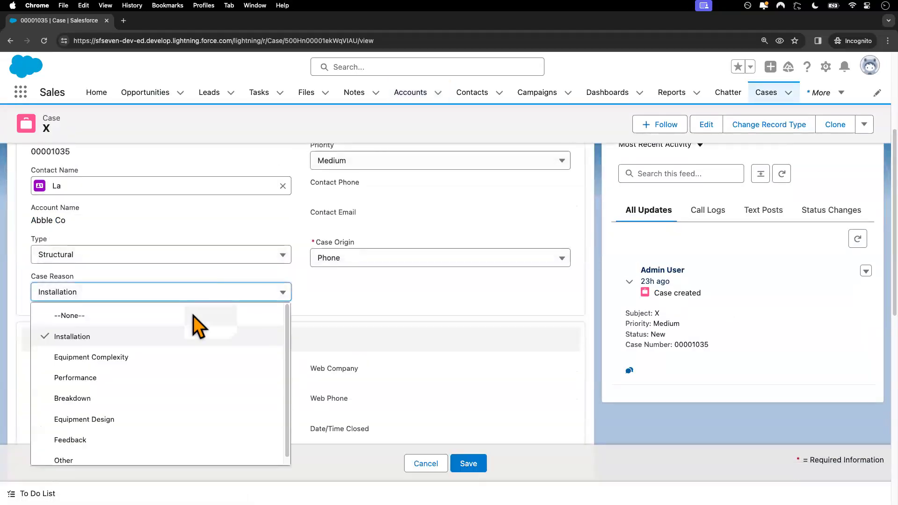
click(144, 398)
click(468, 463)
click(486, 380)
click(437, 464)
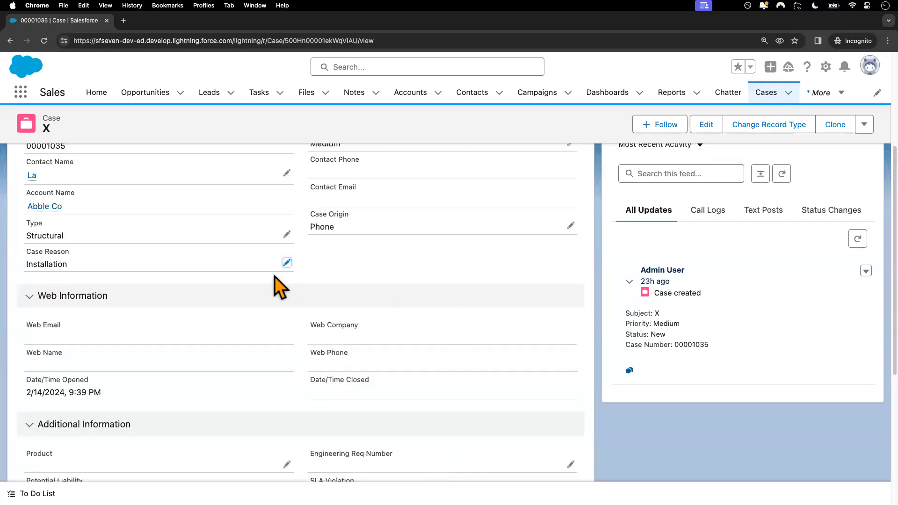
key(ctrl+Left)
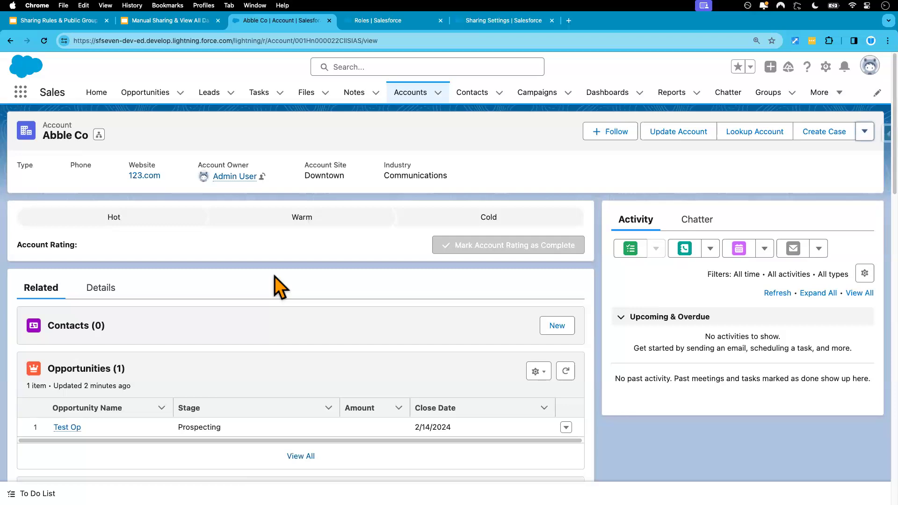
Step: Delete Abble Co's Account Public Group share, save, and switch to the test user's window
click(864, 131)
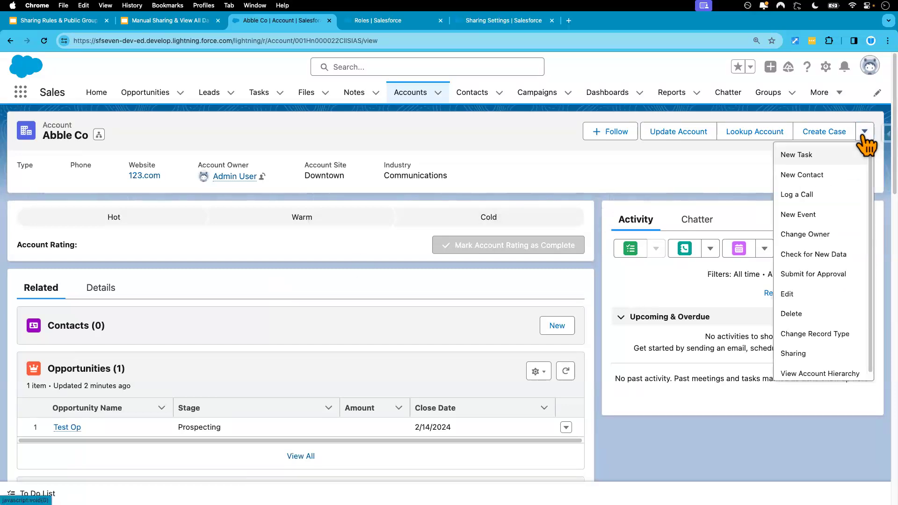
click(795, 349)
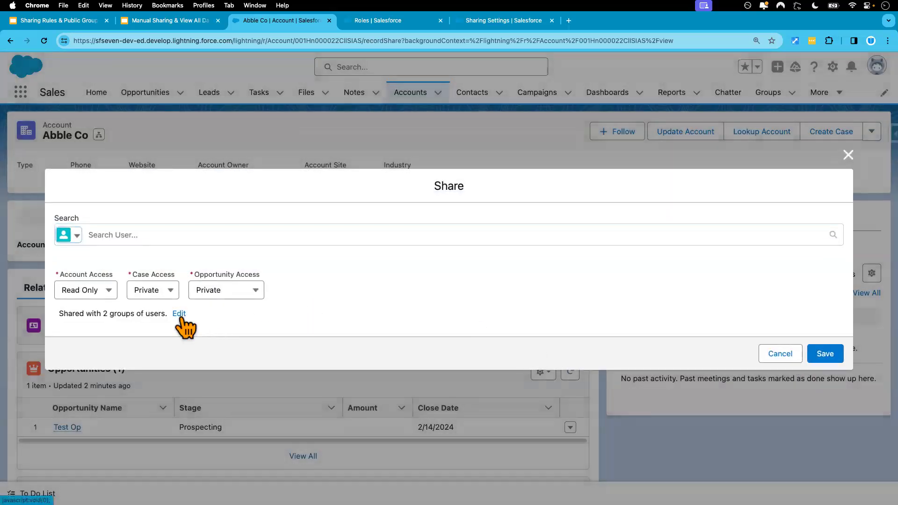
click(179, 314)
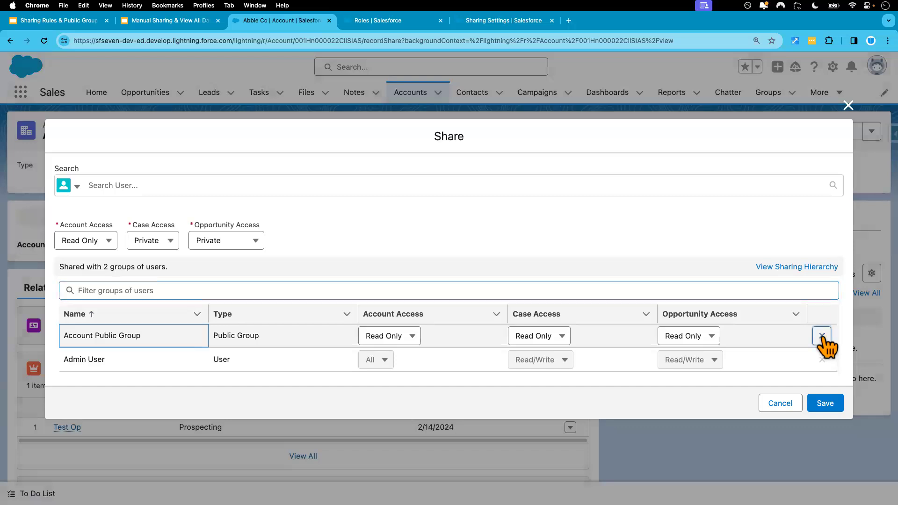
click(822, 336)
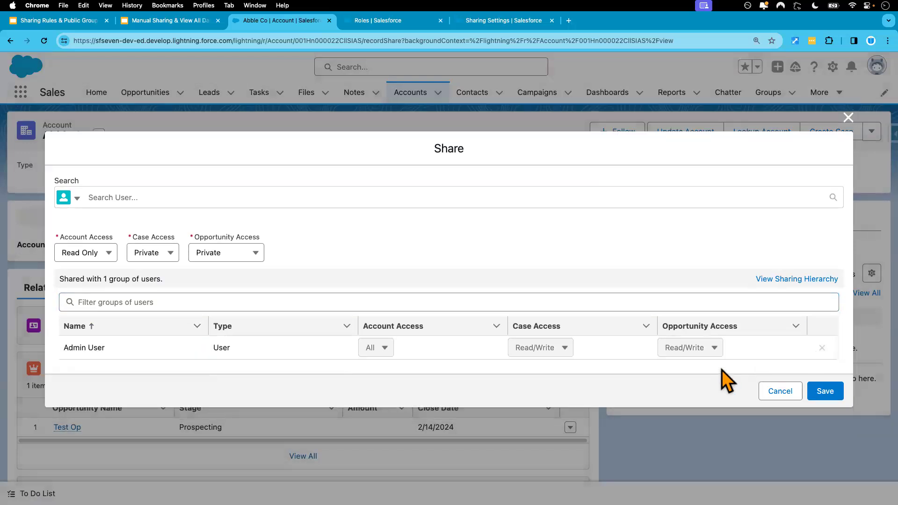
click(826, 393)
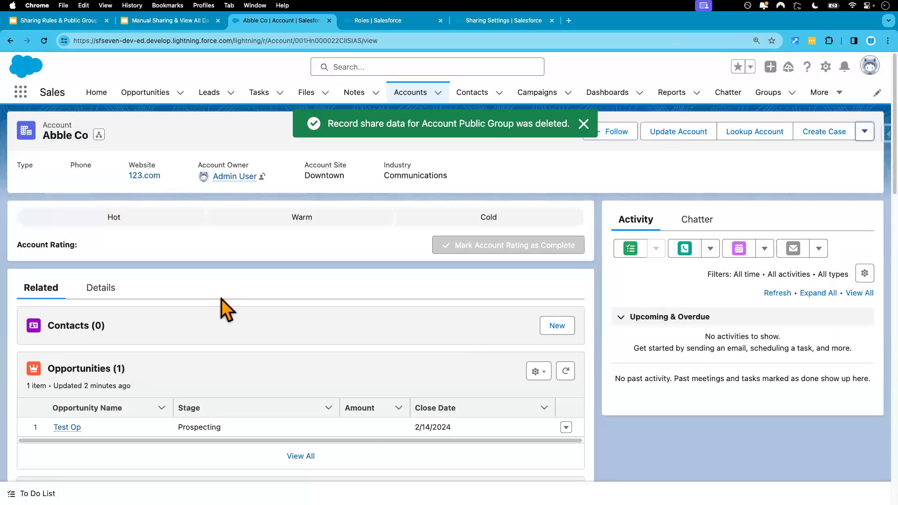
key(ctrl+Right)
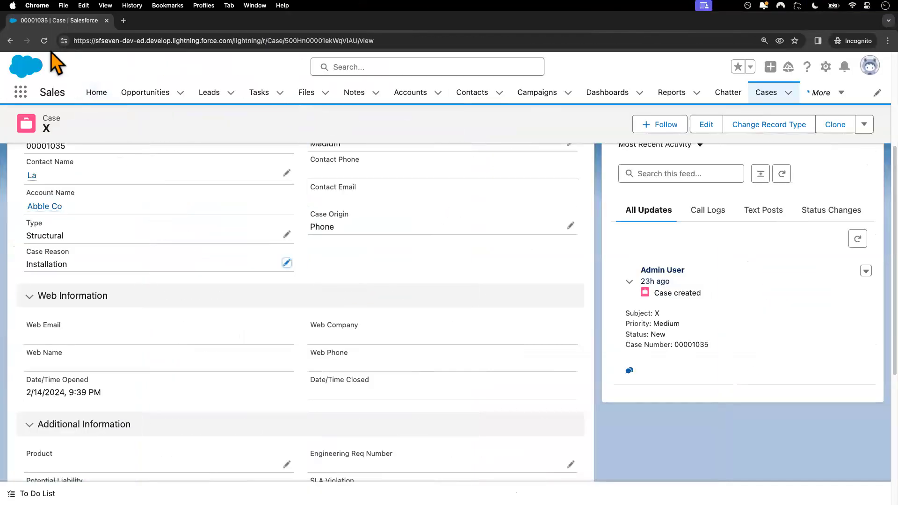
Step: Reload the case in the test user's window, then confirm All Accounts lists only Fin Acct
click(44, 46)
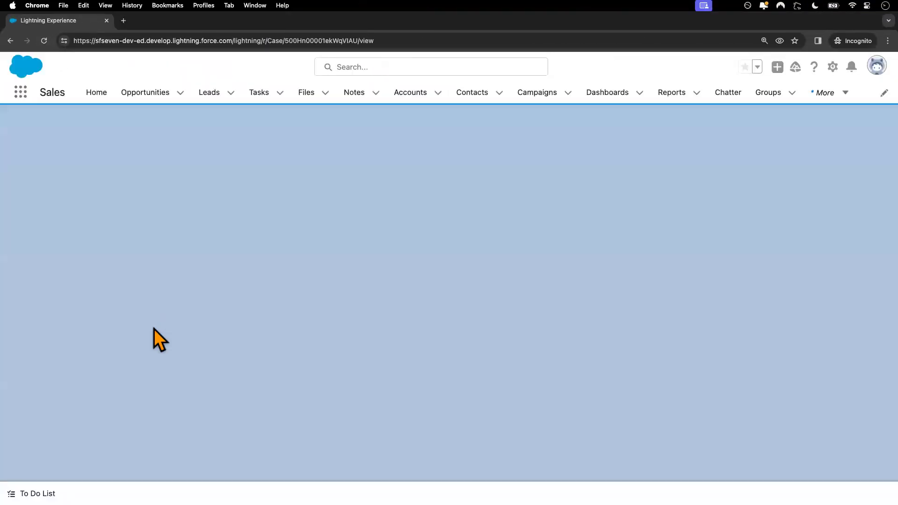
click(411, 94)
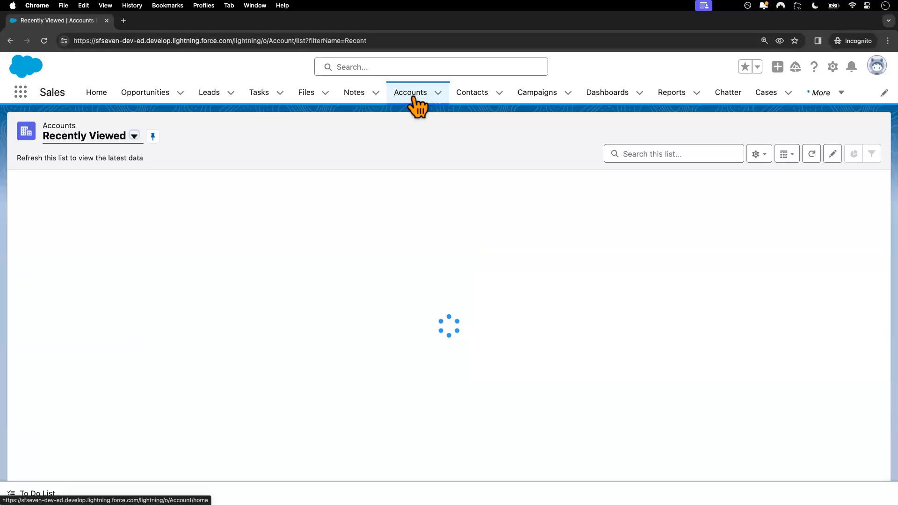
click(134, 137)
click(106, 178)
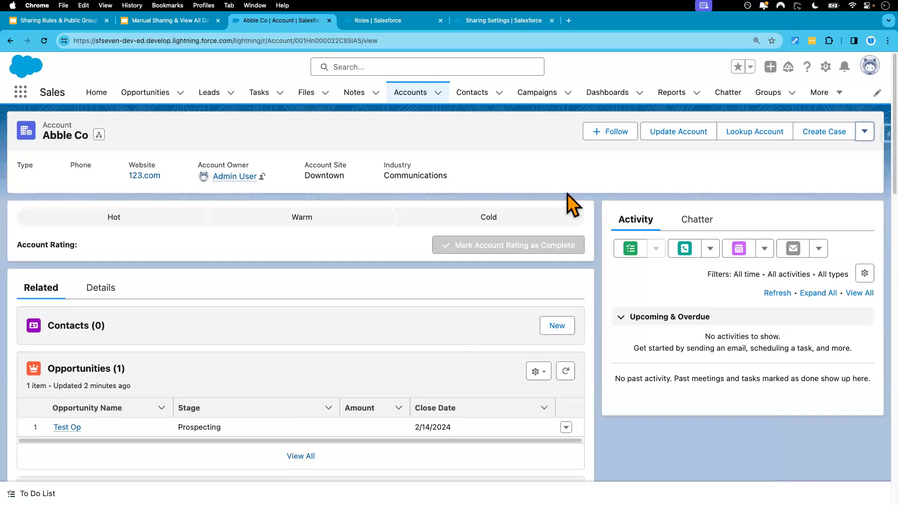
click(864, 134)
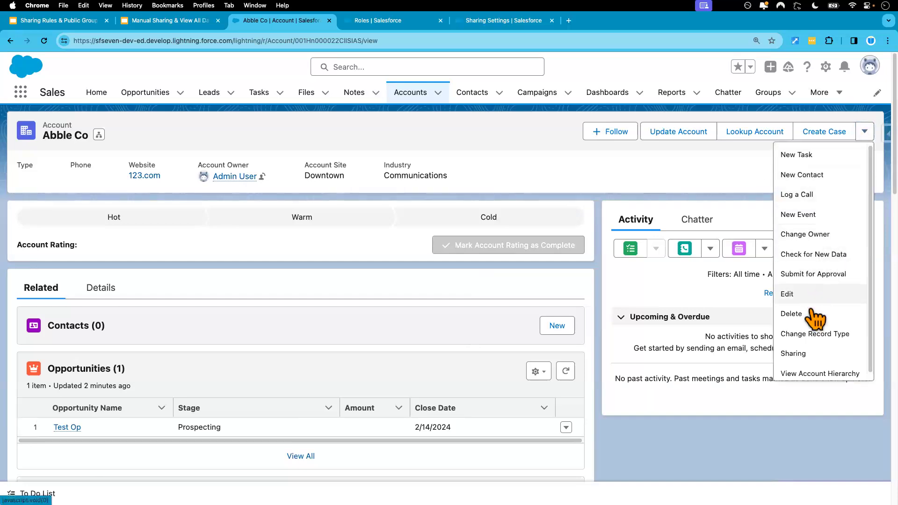
Step: Set the Abble Co share to Role and Subordinates, search 'v', pick VP, International Sales, then check Roles
click(804, 351)
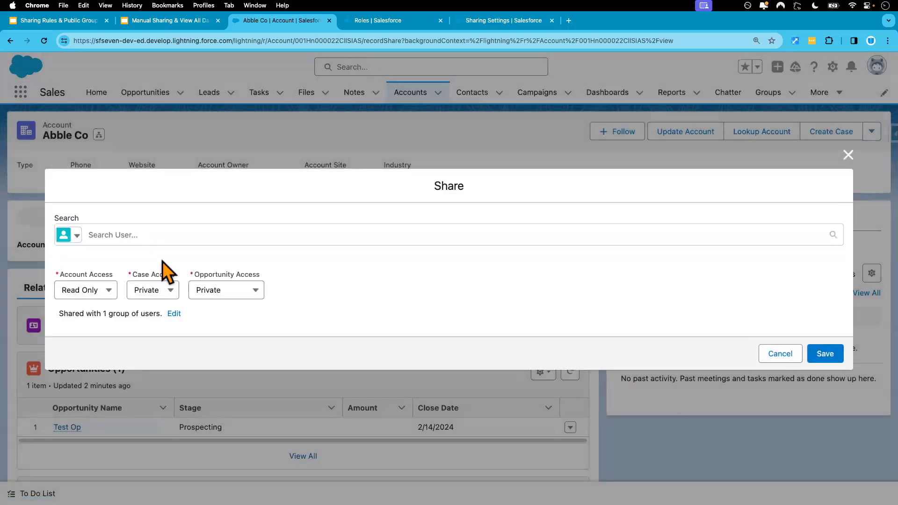
click(78, 234)
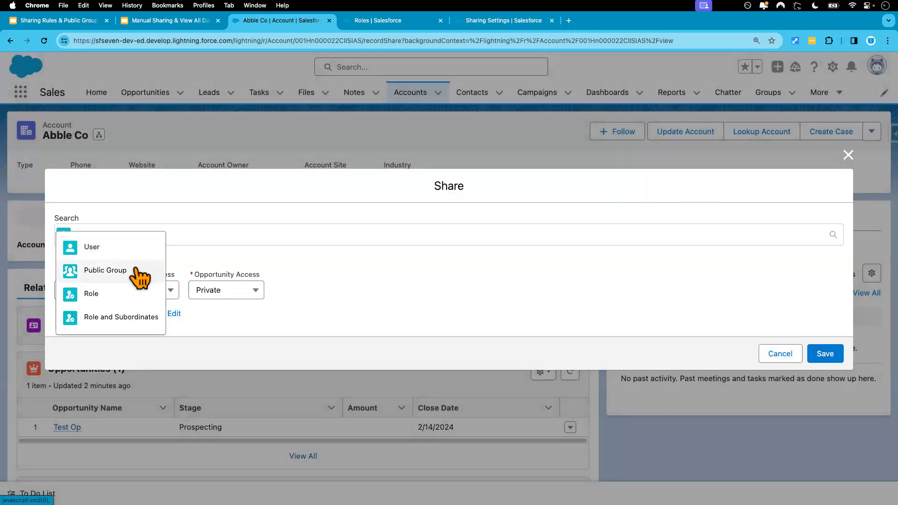
click(110, 318)
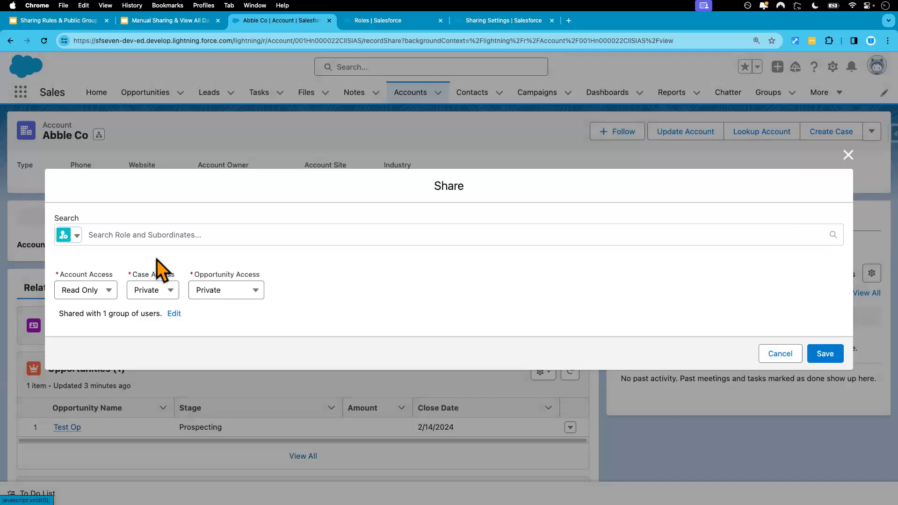
click(116, 235)
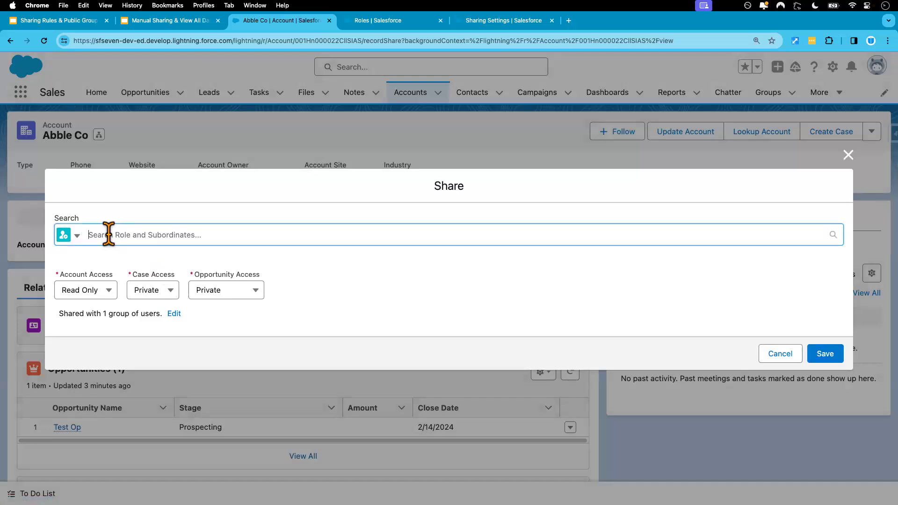
text(v)
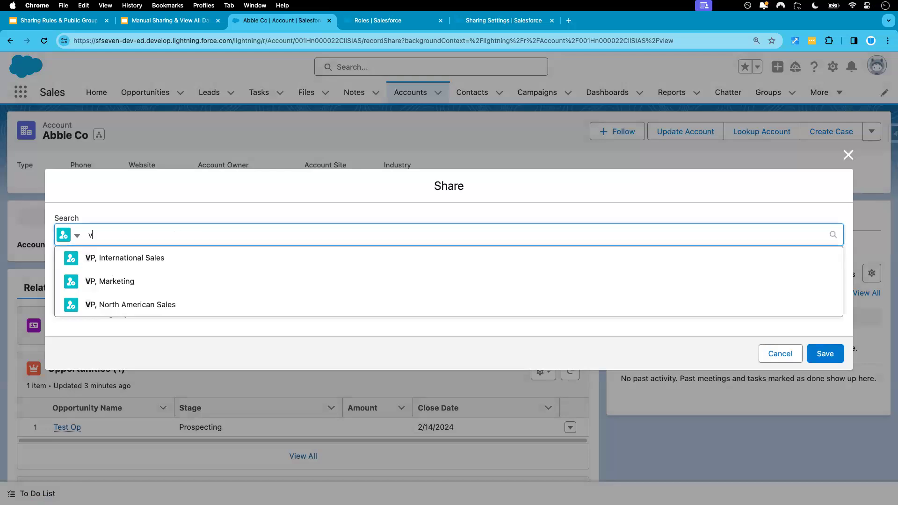
click(129, 262)
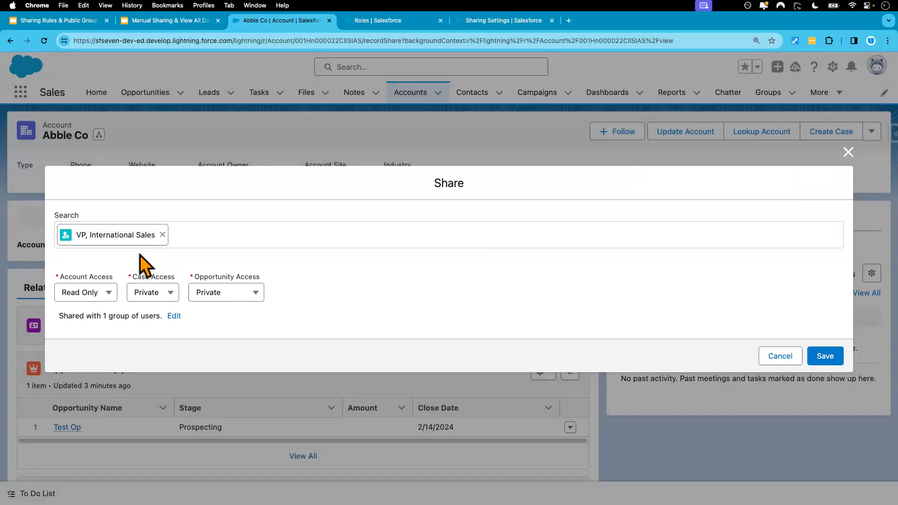
click(380, 23)
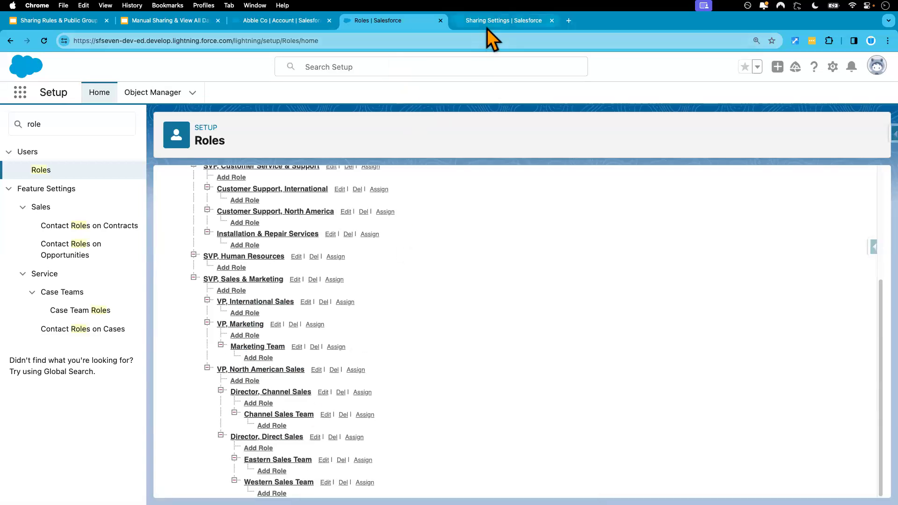
Step: Give VP, International Sales Read/Write account access to Abble Co and save the share
click(473, 24)
click(282, 20)
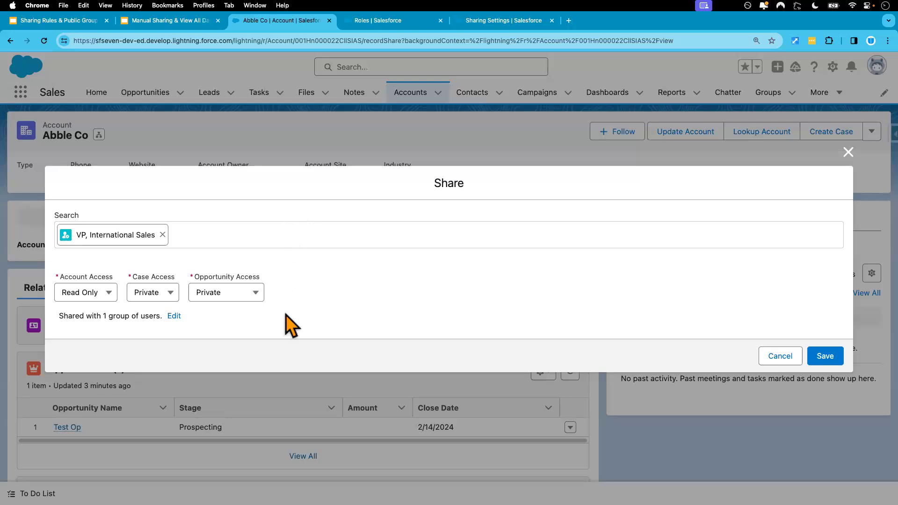
click(110, 294)
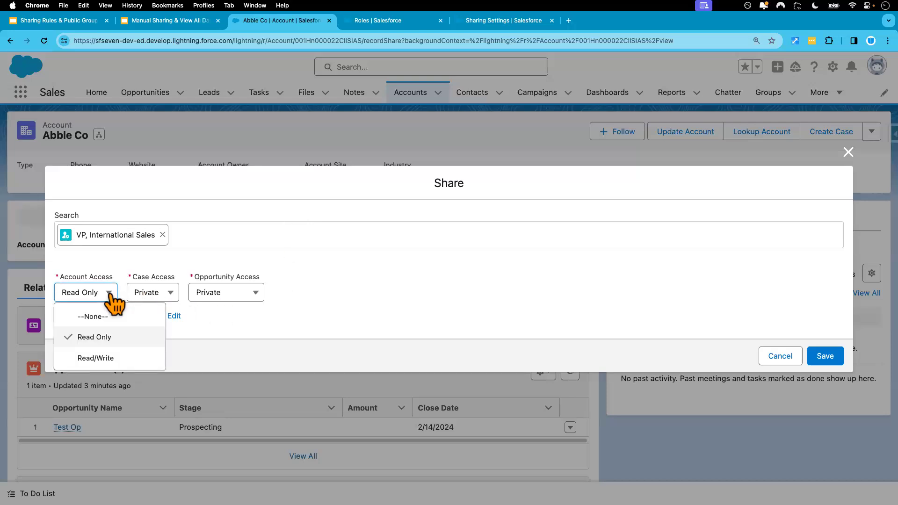
click(374, 281)
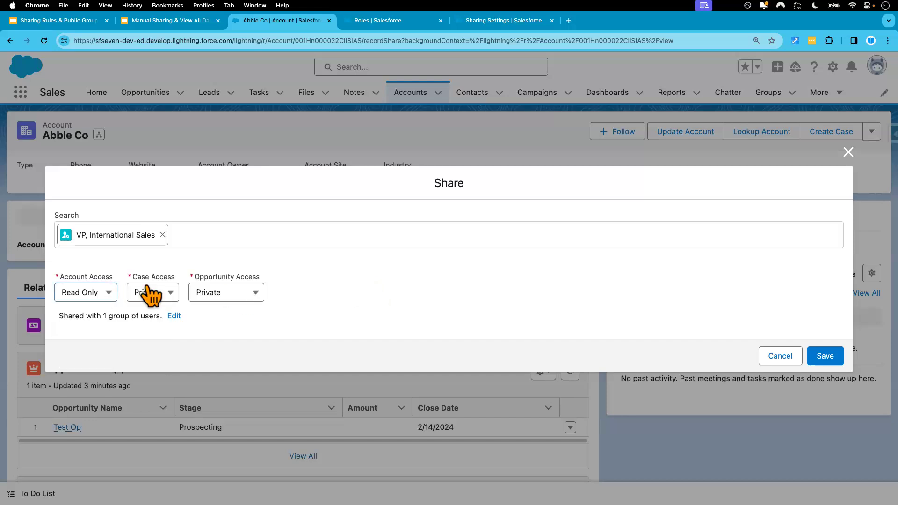
click(111, 294)
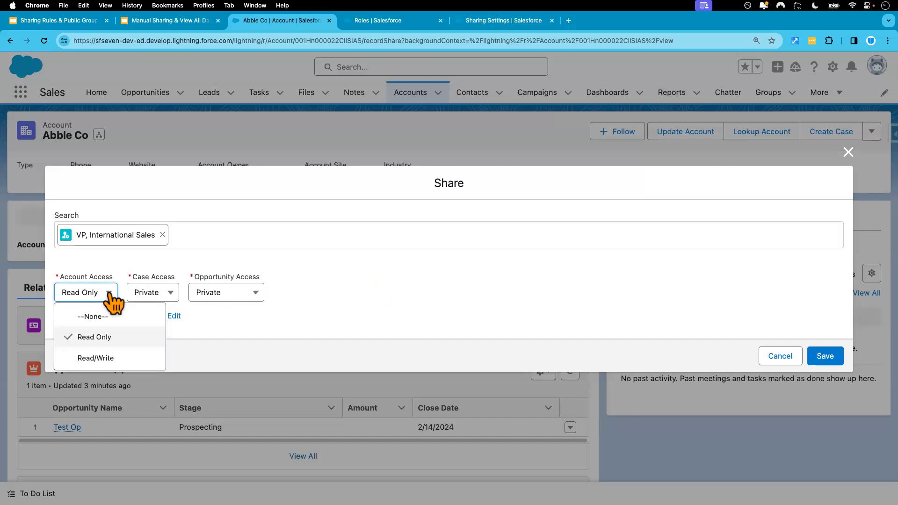
click(96, 358)
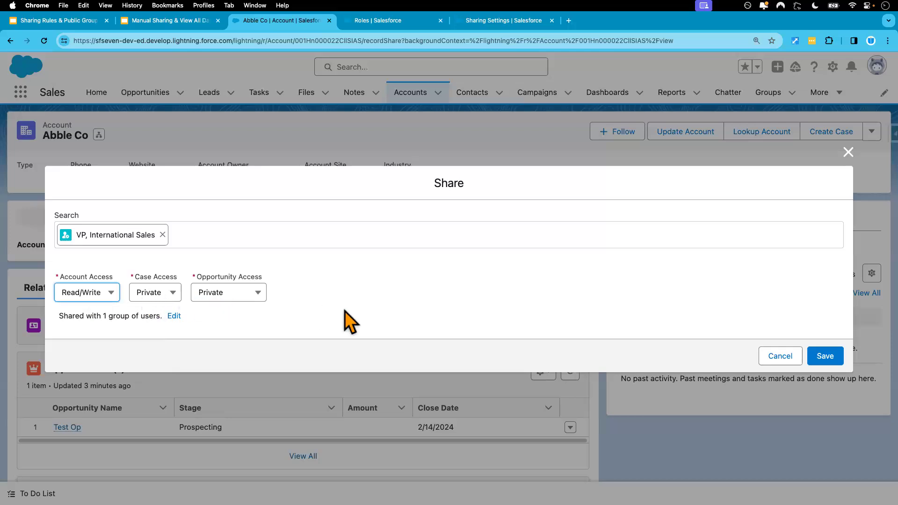
click(824, 358)
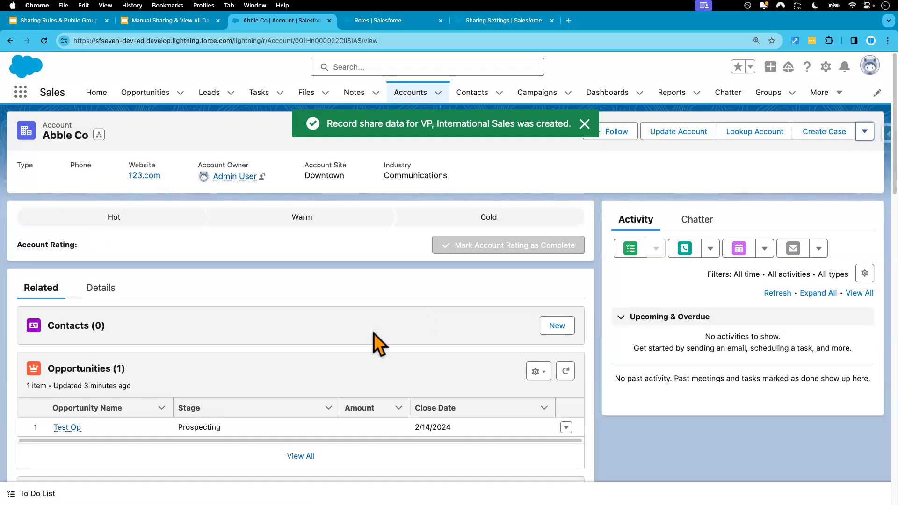
key(ctrl+Right)
click(44, 41)
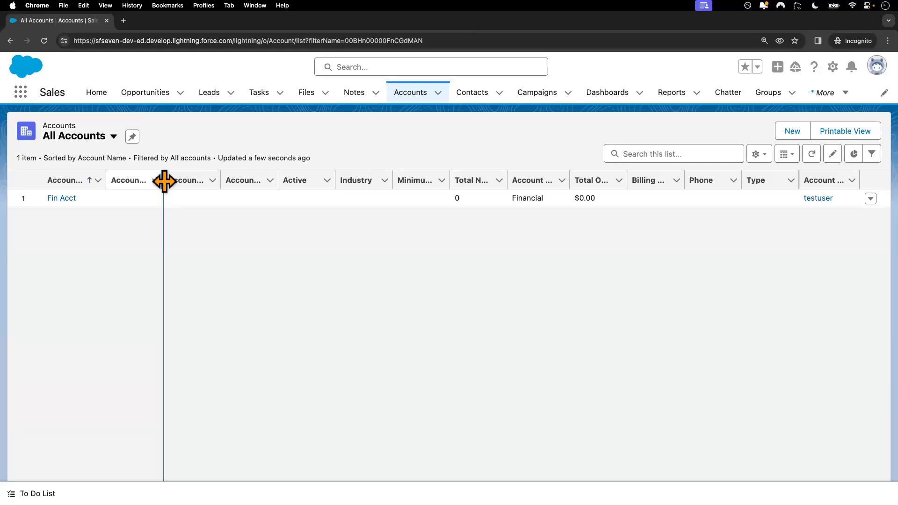
click(44, 40)
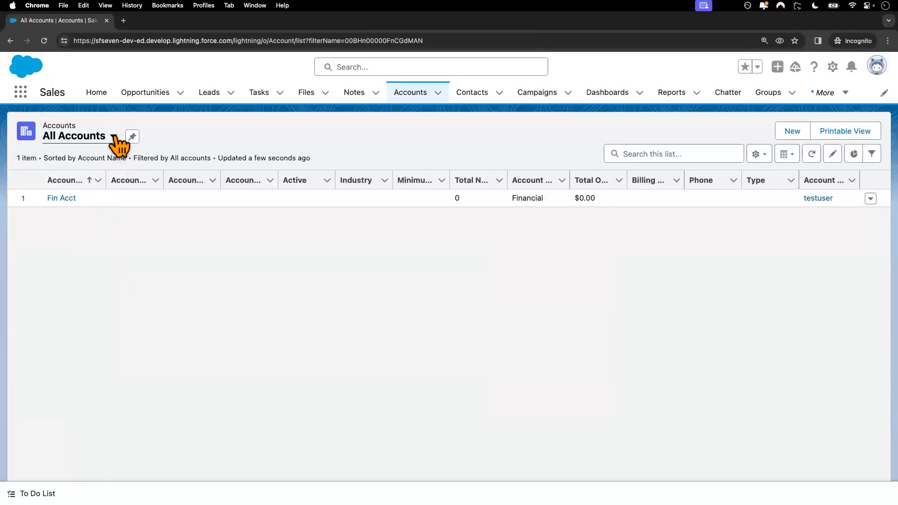
click(113, 136)
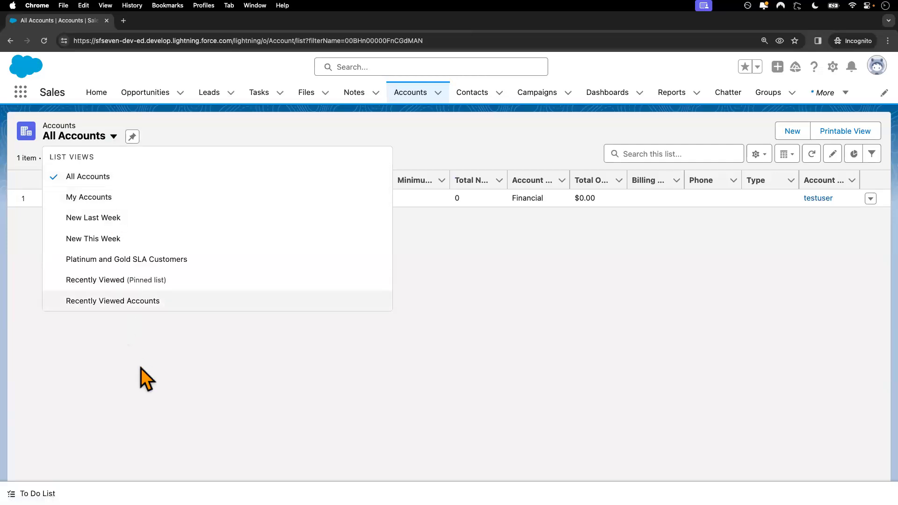
click(144, 377)
key(ctrl+Left)
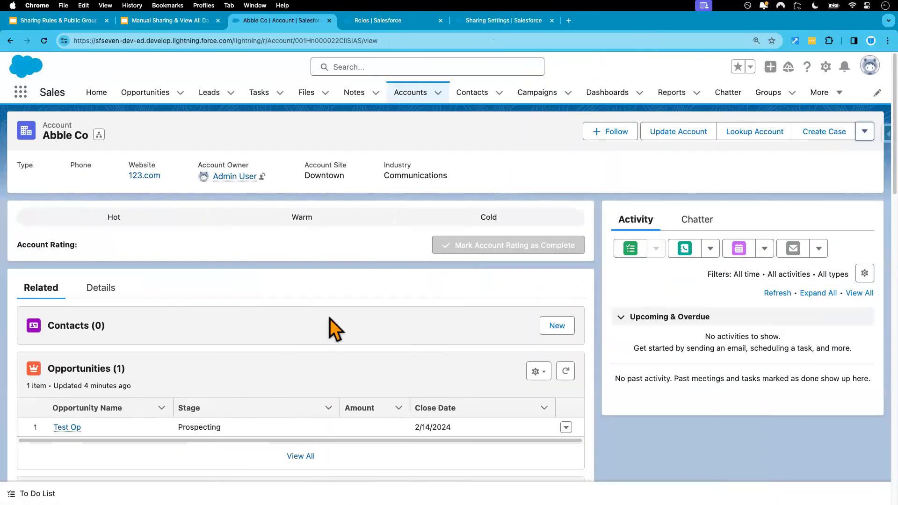
Step: Check that Abble Co is shared with Admin User and VP, International Sales, then cancel
click(865, 132)
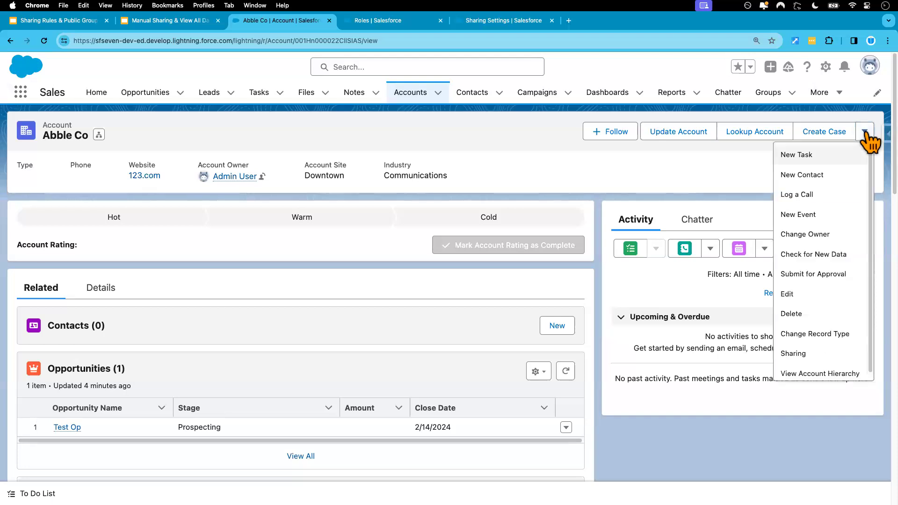
click(802, 356)
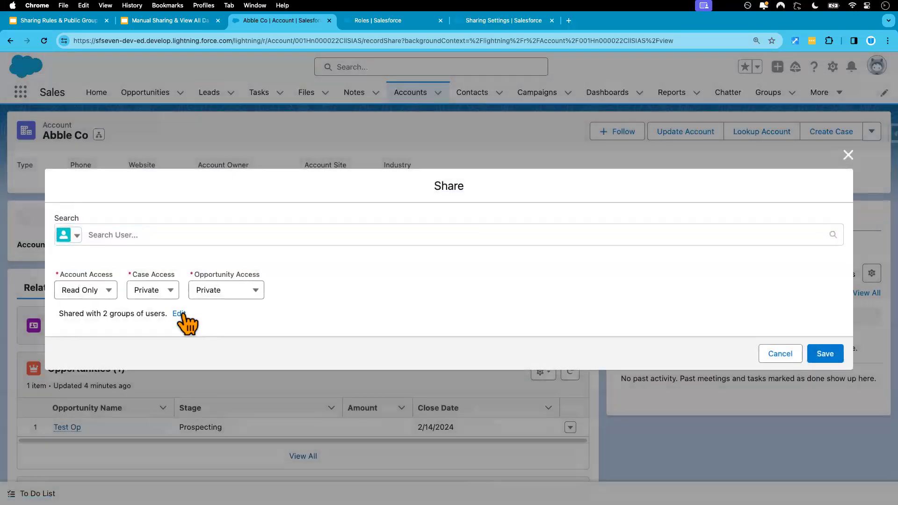
click(184, 314)
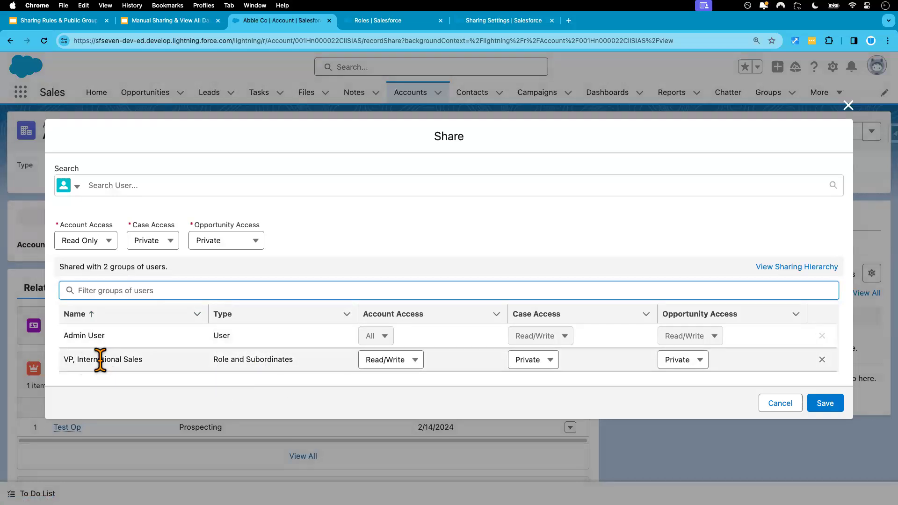
click(779, 406)
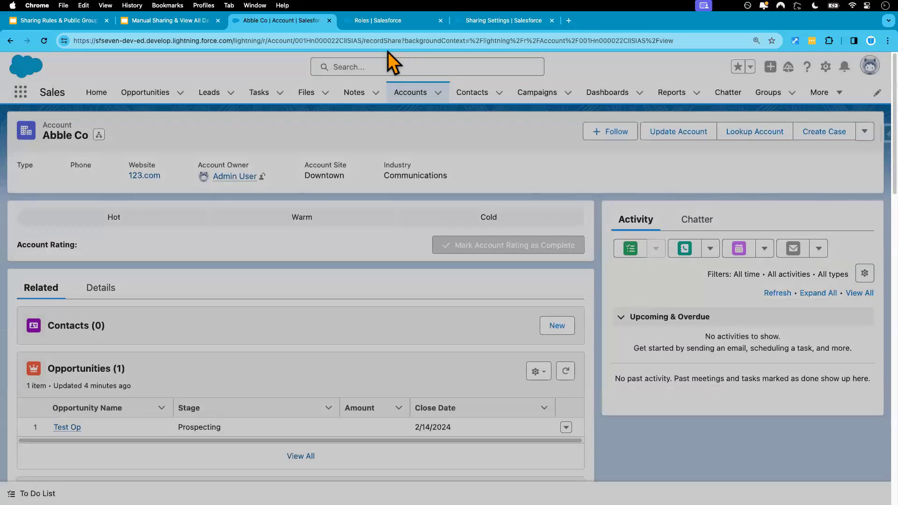
click(388, 27)
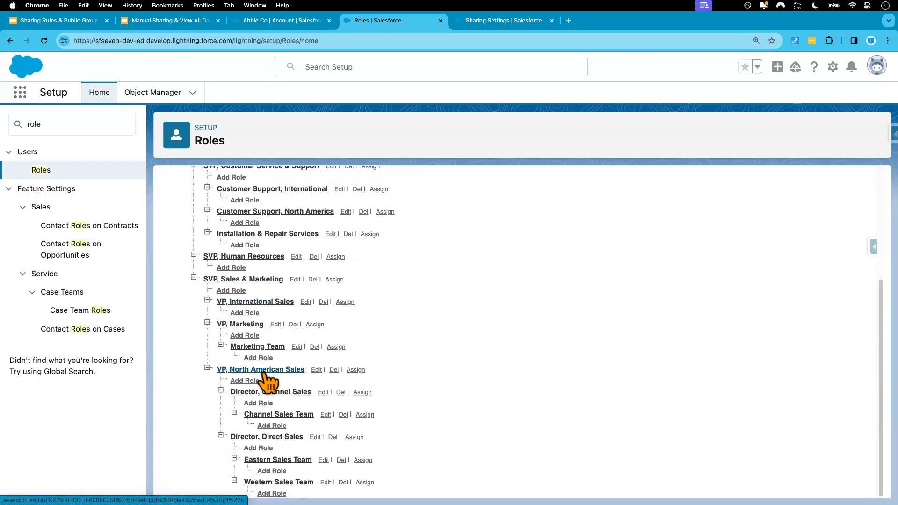
Step: Scan the role hierarchy and org-wide sharing defaults, then go back to Abble Co
scroll(303, 374, down, 1)
scroll(303, 375, up, 1)
scroll(445, 389, down, 1)
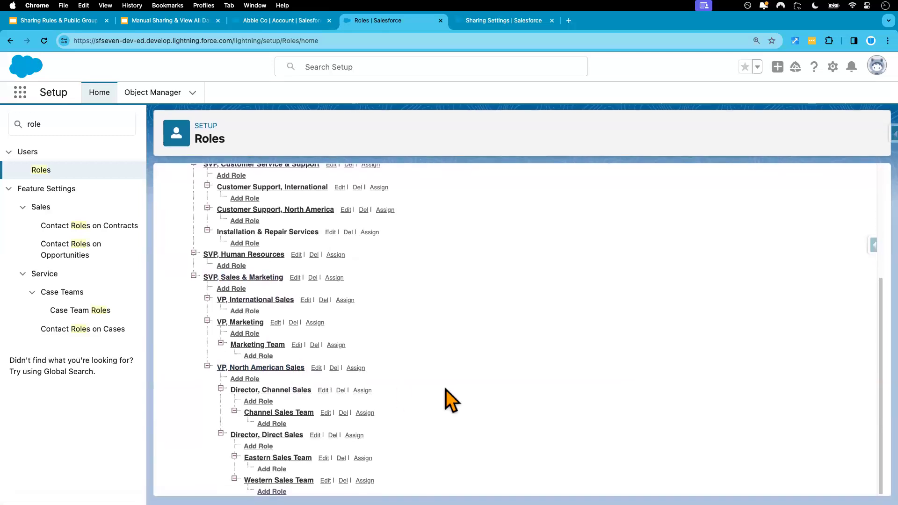
click(487, 21)
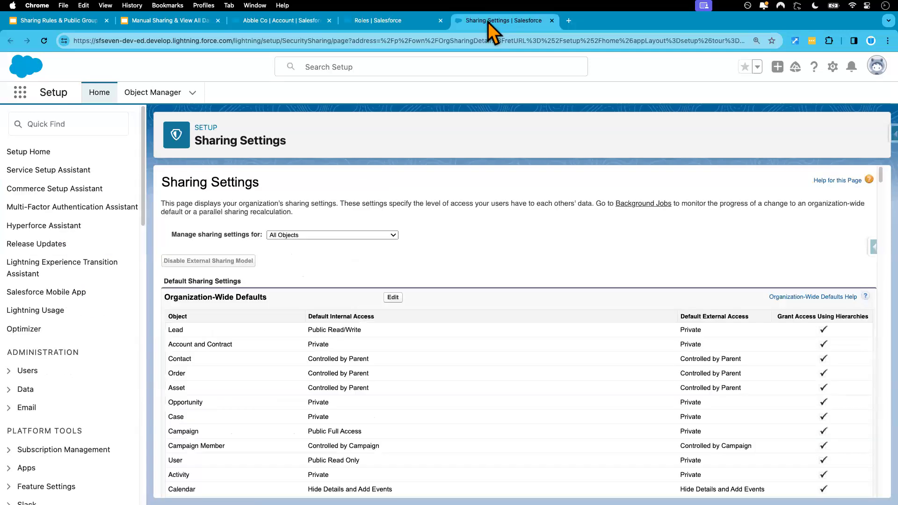
click(279, 20)
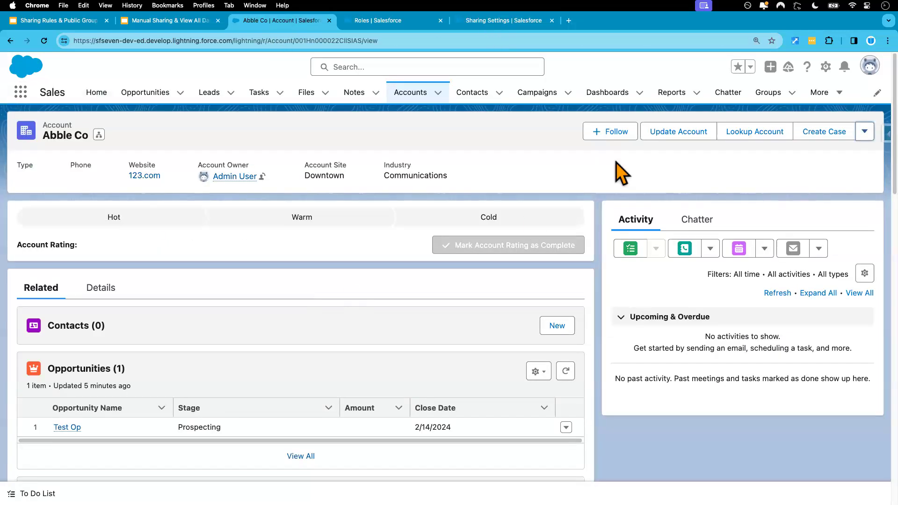
Step: Remove the VP, International Sales share from Abble Co's sharing list
click(863, 132)
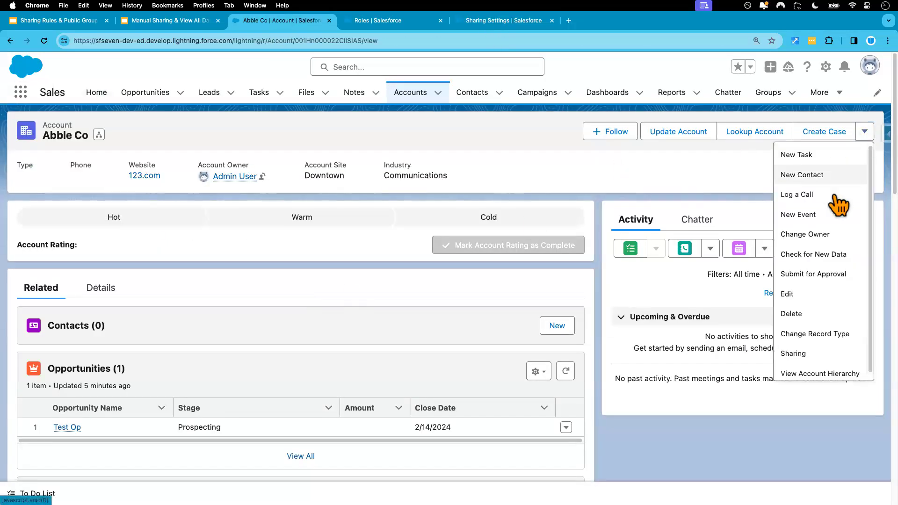
click(798, 355)
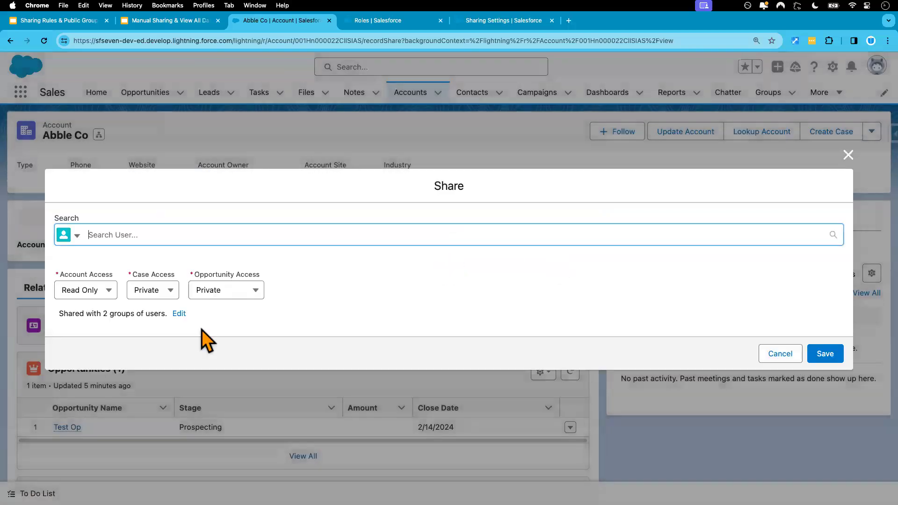
click(179, 313)
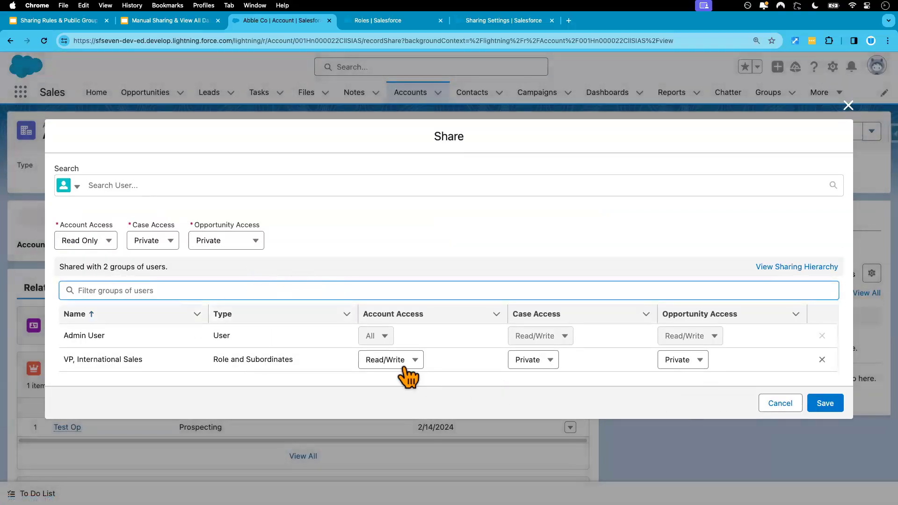
click(265, 360)
click(140, 357)
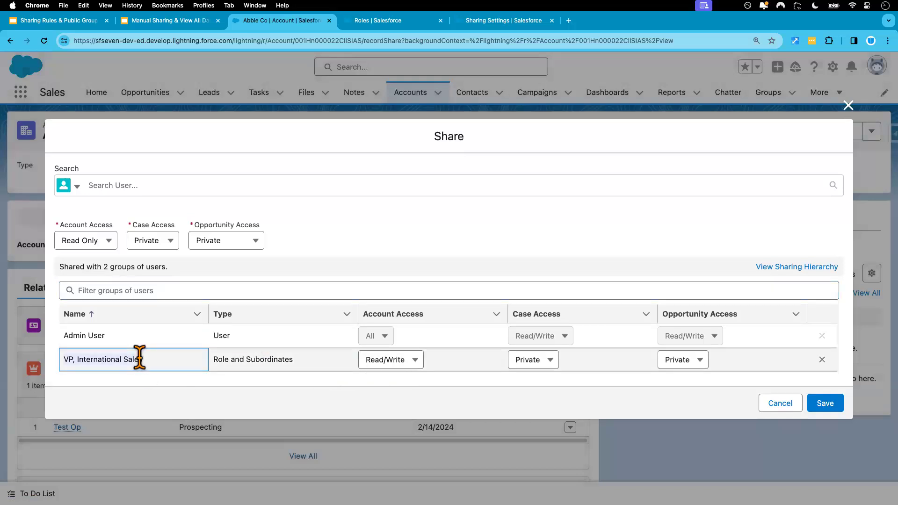
triple_click(139, 357)
click(822, 360)
Step: Start a Role and Subordinates share searching 'vp', checking the role hierarchy and sharing defaults
click(76, 198)
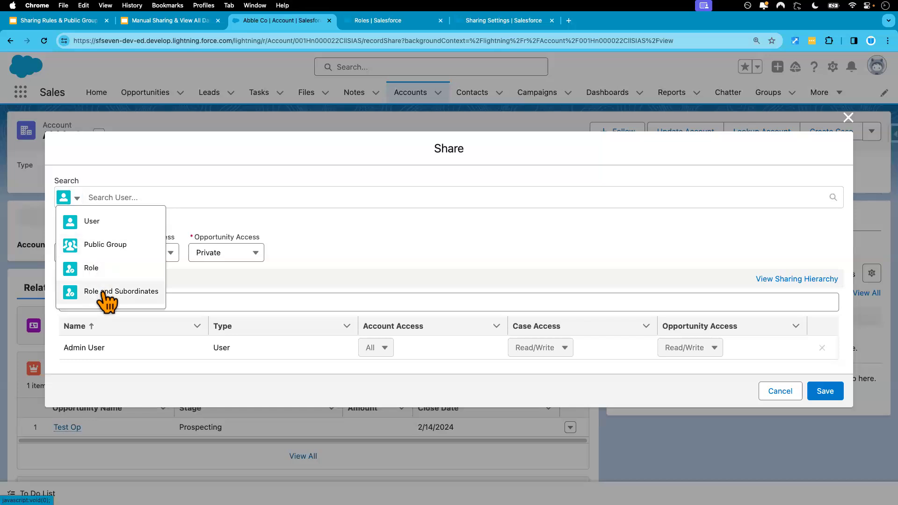
click(104, 294)
click(130, 197)
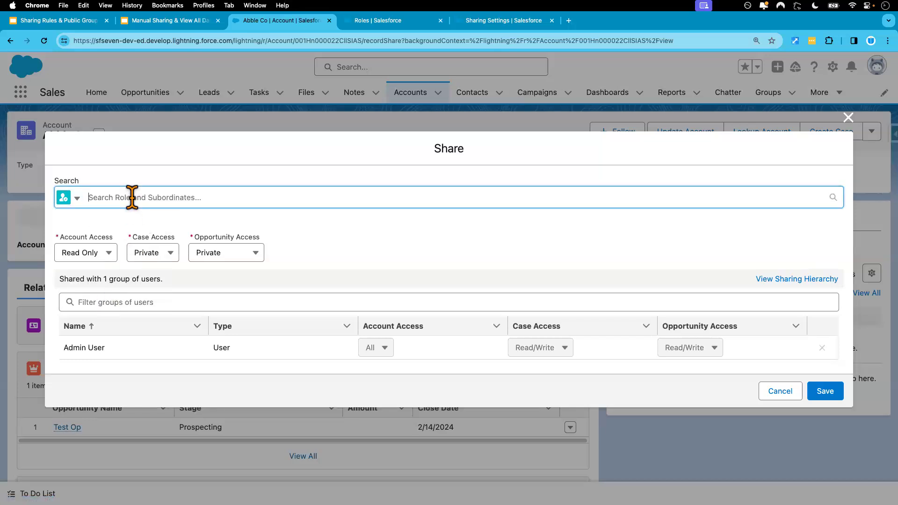
text(vp)
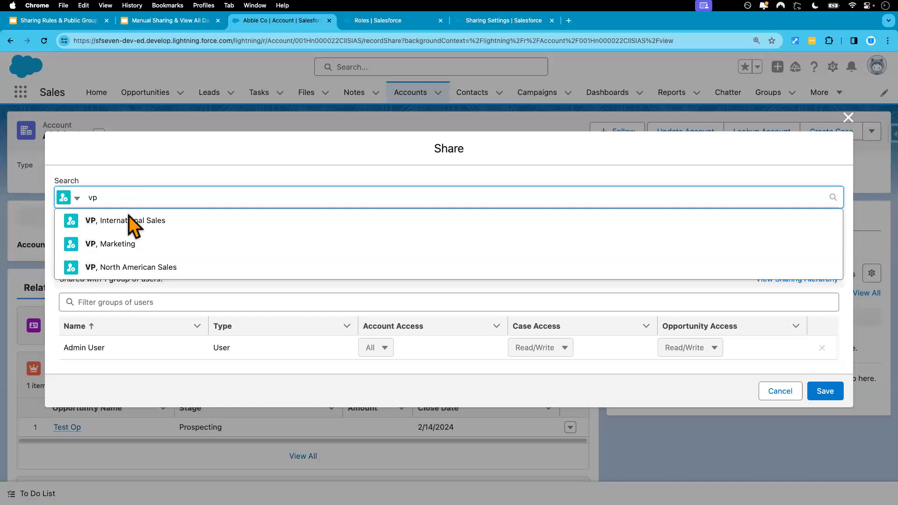
click(383, 24)
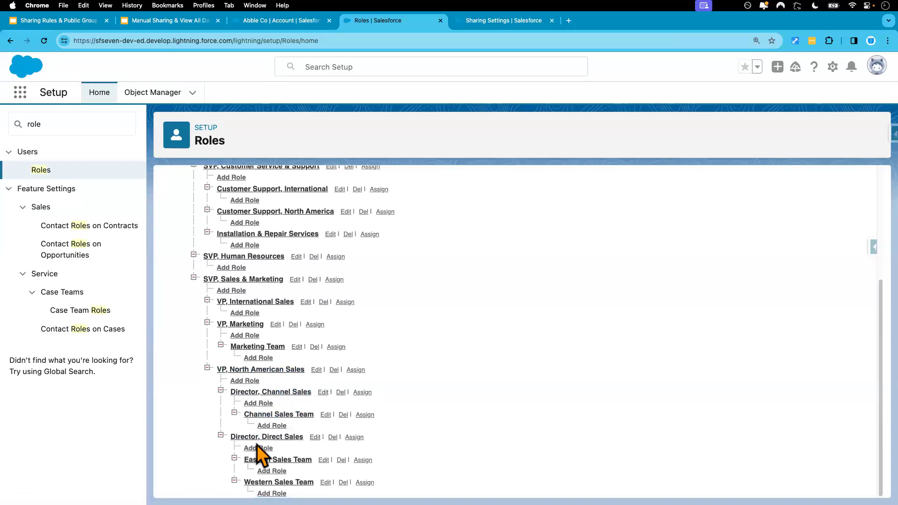
click(501, 22)
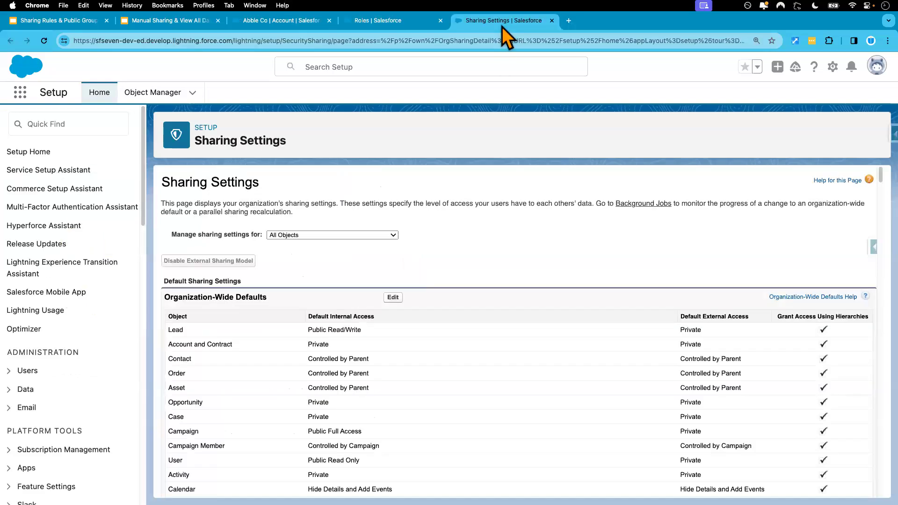
click(366, 25)
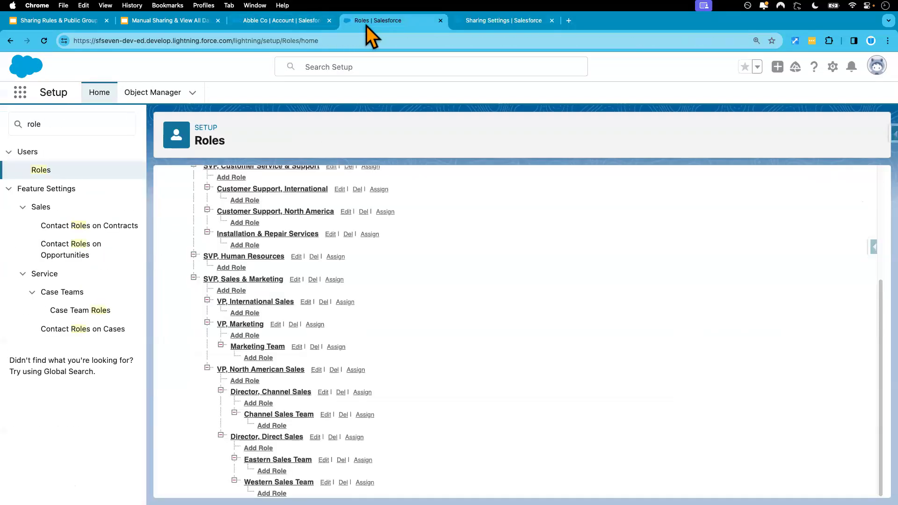
click(293, 21)
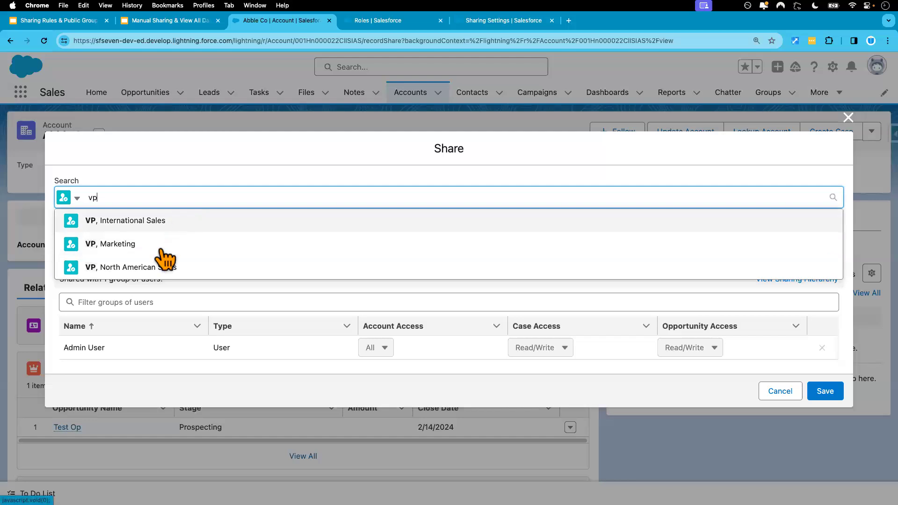
Step: Share with VP, North American Sales at Read/Write account access, Private cases, and save
click(155, 268)
click(331, 257)
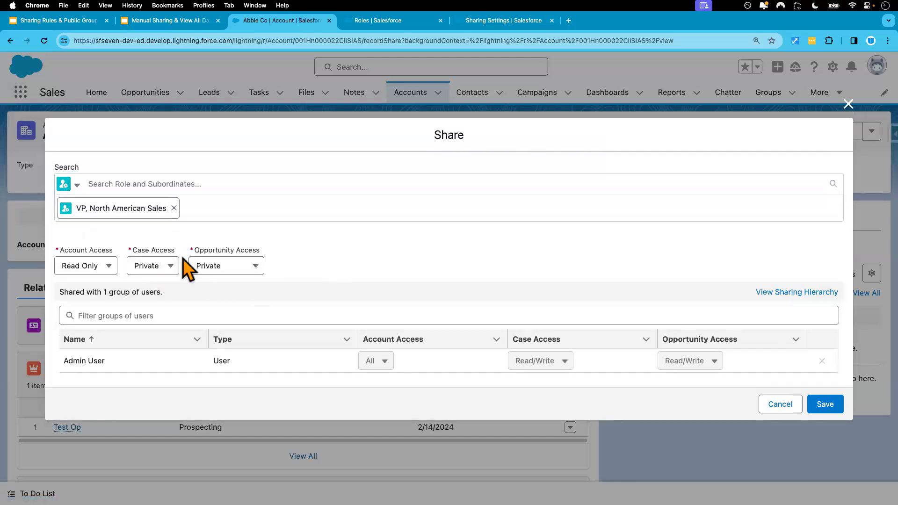
click(110, 258)
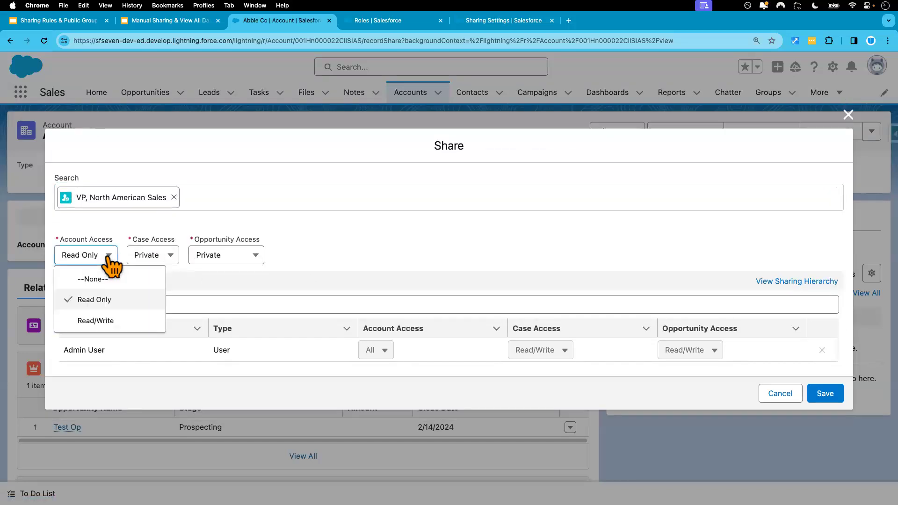
click(100, 325)
click(173, 259)
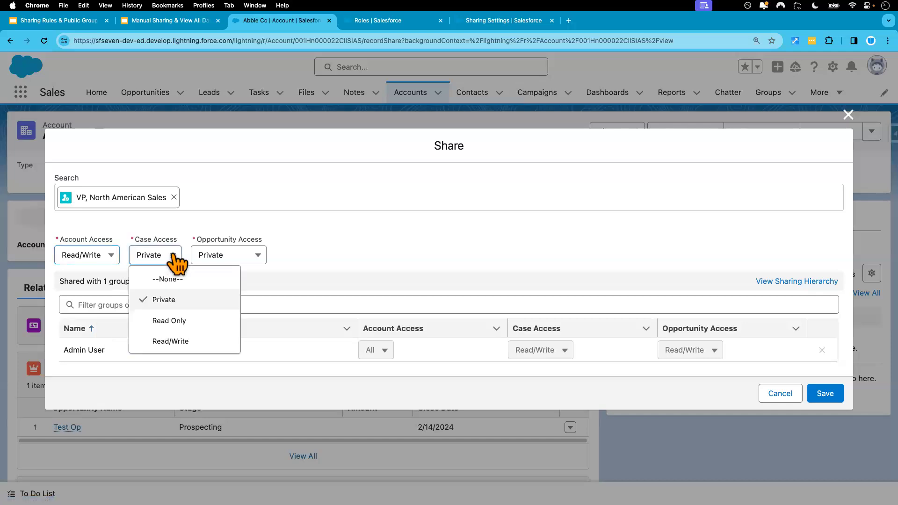
click(296, 251)
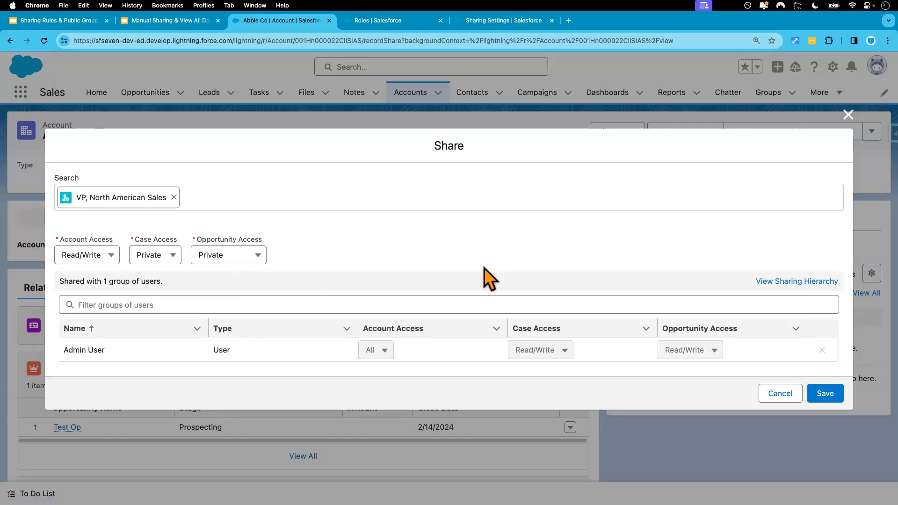
click(832, 394)
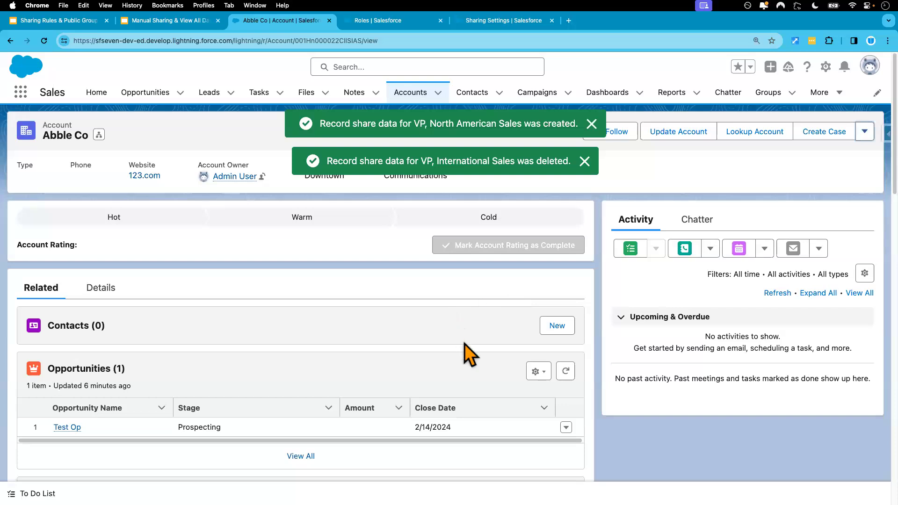
Step: In the incognito session, reload All Accounts and open Abble Co, which shows 0 opportunities and cases
key(ctrl+Right)
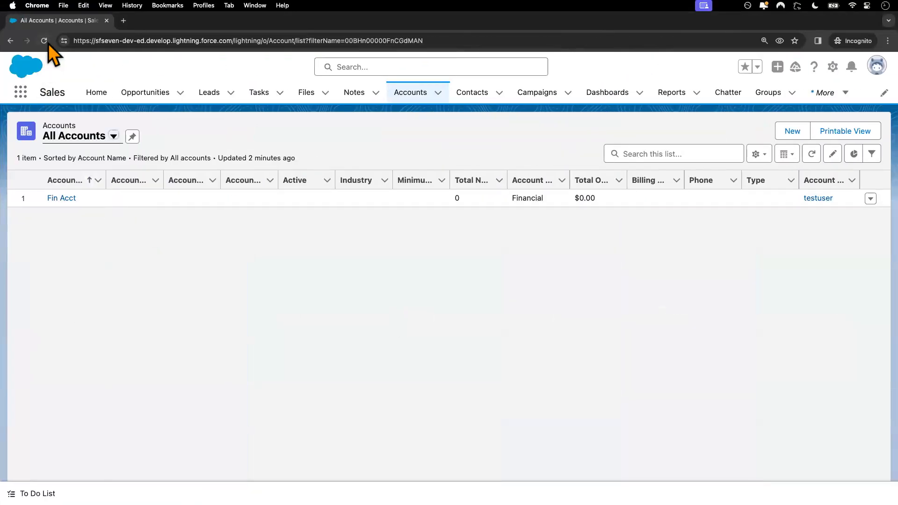
click(44, 41)
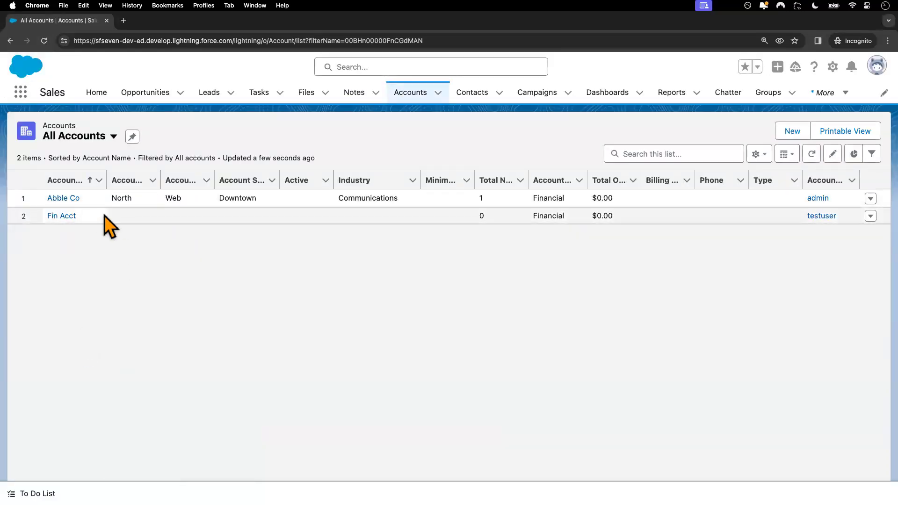
click(68, 198)
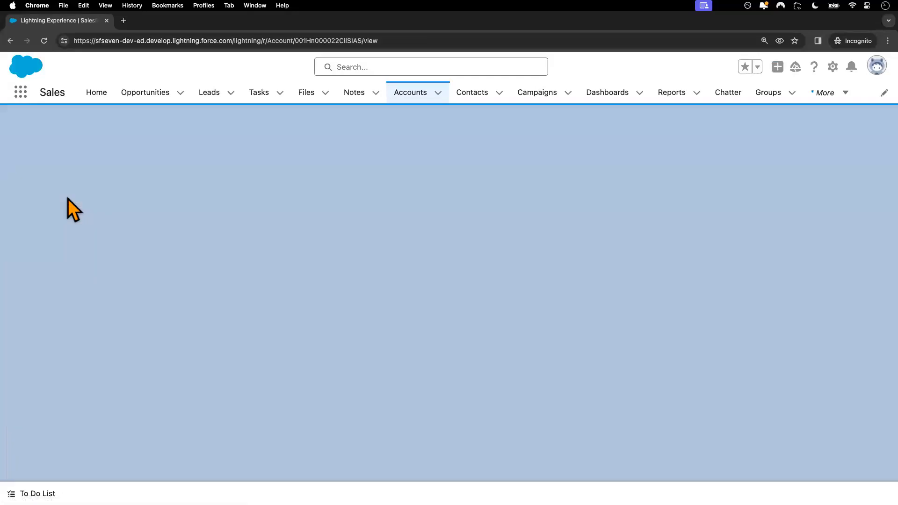
scroll(105, 336, down, 3)
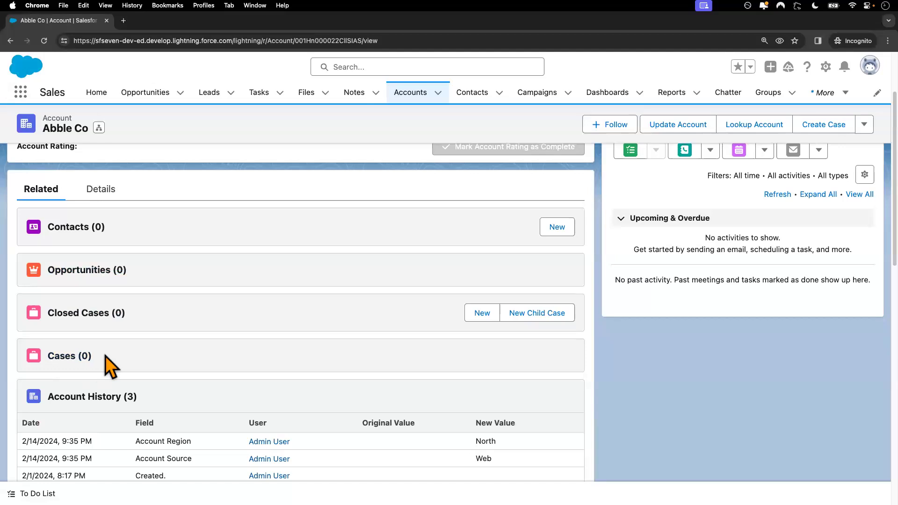
Step: As the test user, change Abble Co's Type to Other and save
click(100, 190)
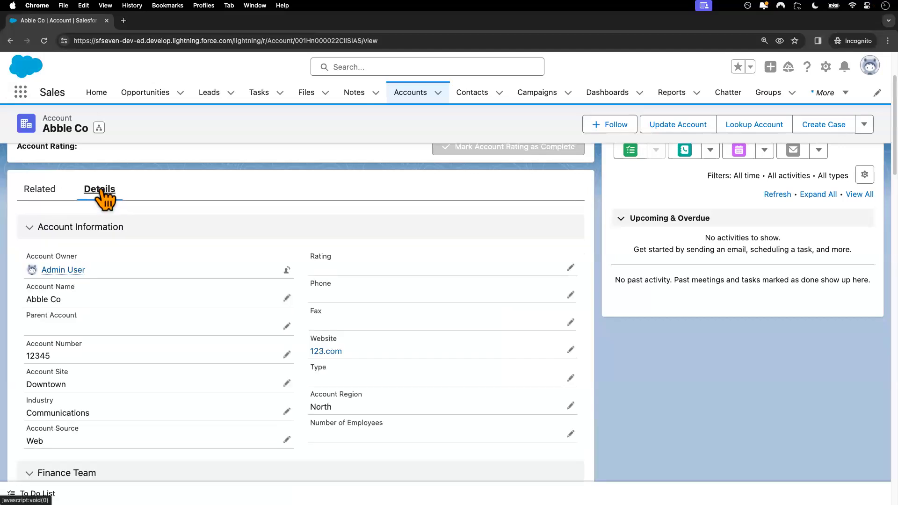
click(287, 382)
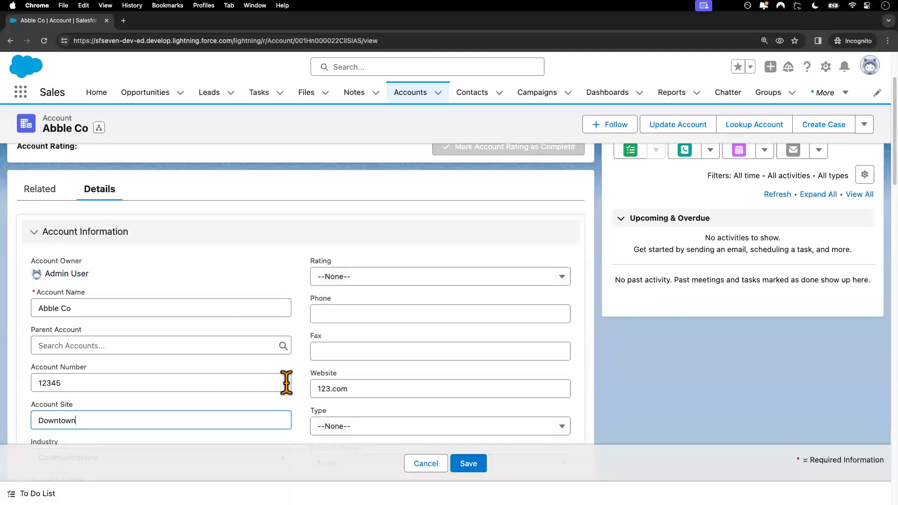
scroll(367, 421, down, 2)
click(368, 357)
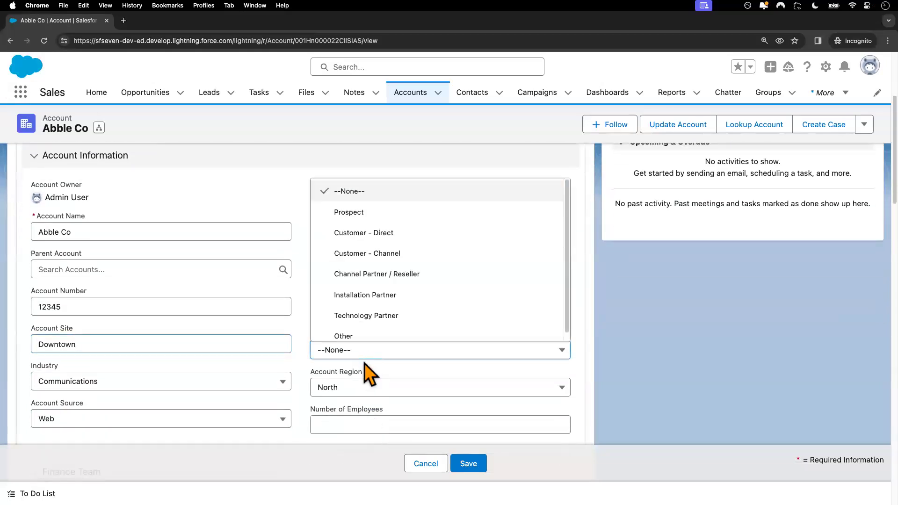
click(369, 337)
click(468, 463)
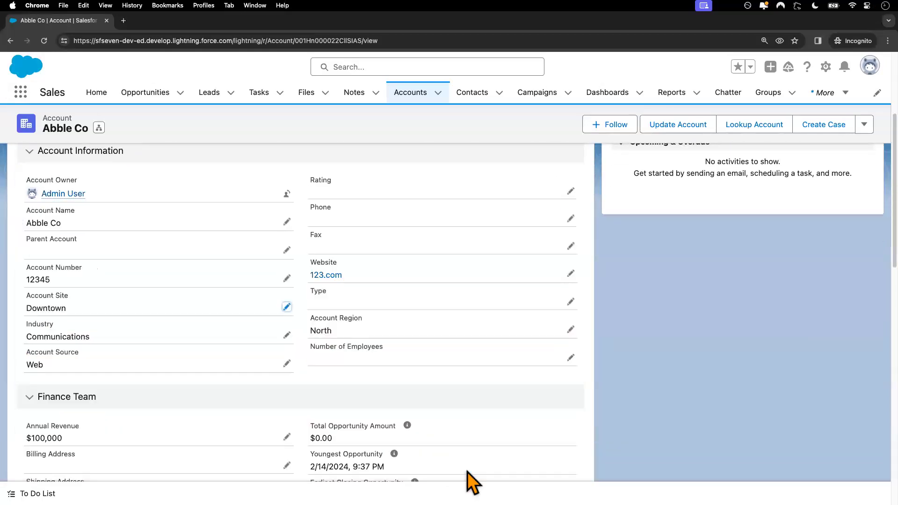
key(ctrl+Left)
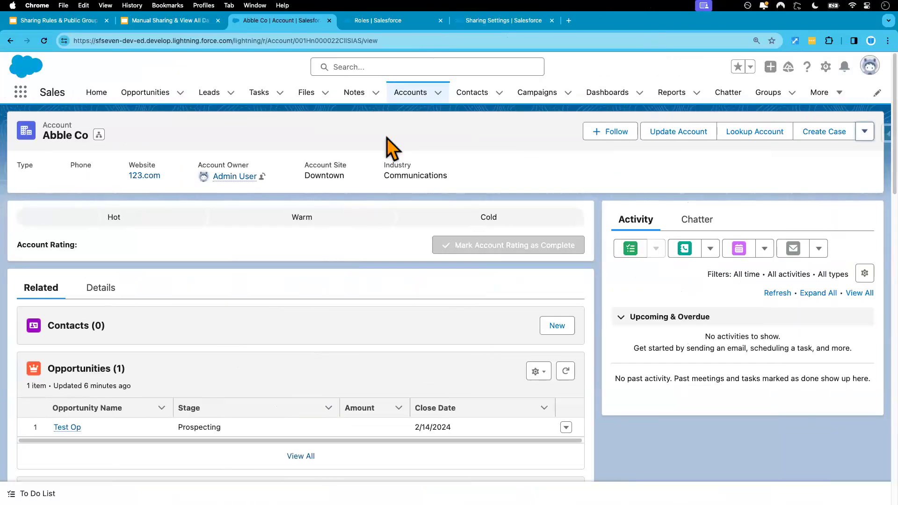
Step: Scroll the role hierarchy to review VP, North American Sales and the teams beneath it
click(383, 21)
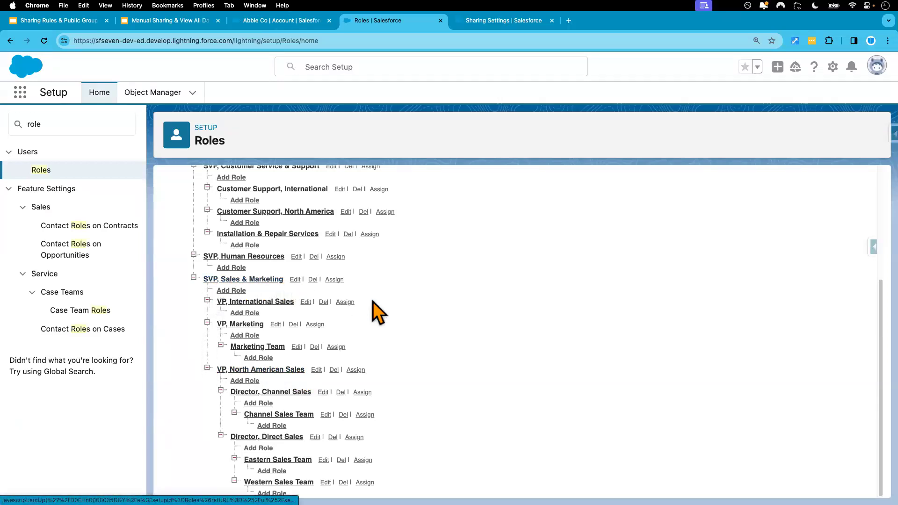
scroll(372, 309, up, 1)
scroll(378, 311, up, 2)
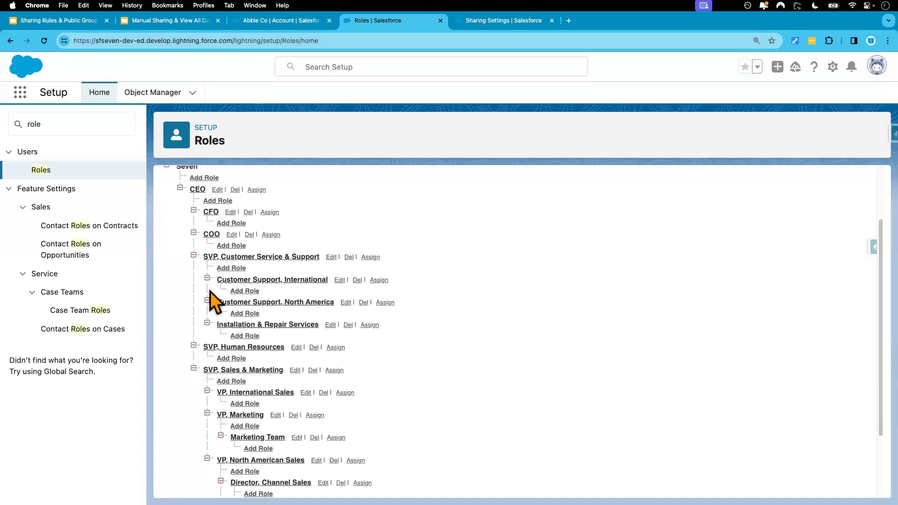
scroll(473, 349, down, 3)
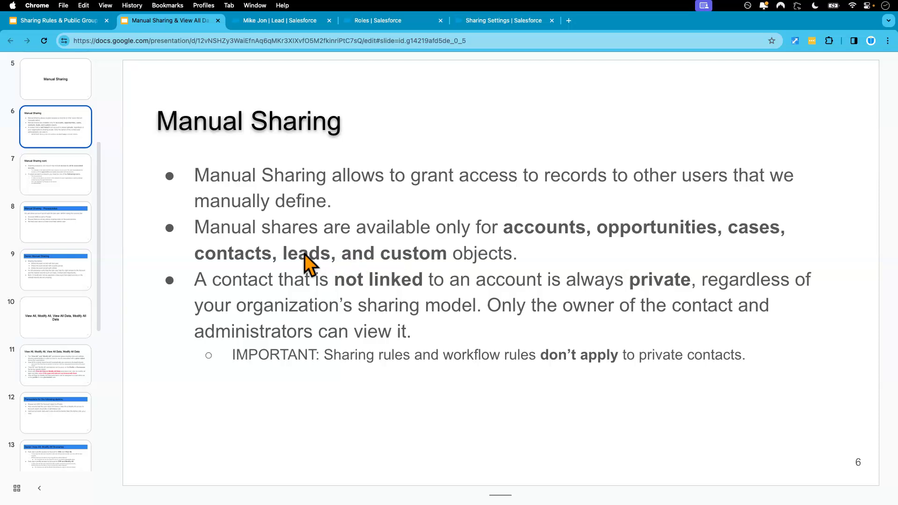
Step: Switch to the Salesforce Sharing Settings page
click(488, 22)
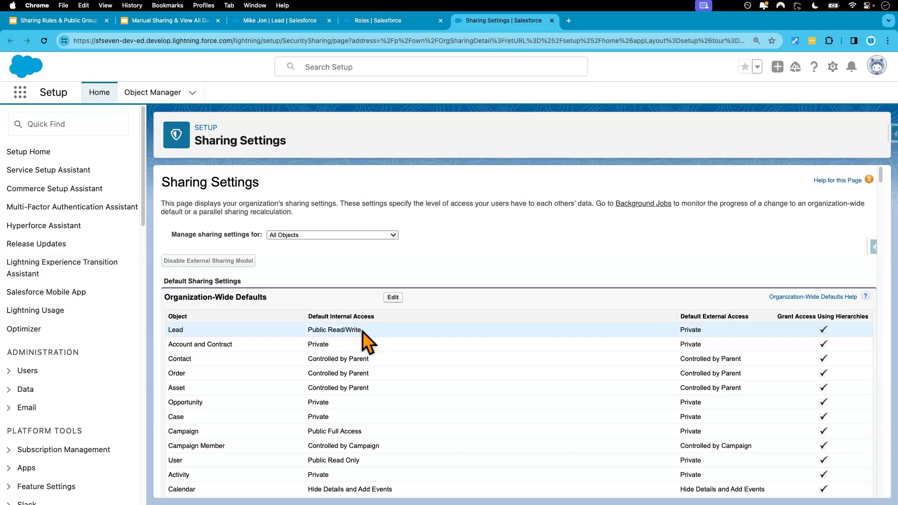
Step: Highlight Lead's Public Read/Write default access, then return to the incognito Abble Co window
drag(307, 329, 363, 330)
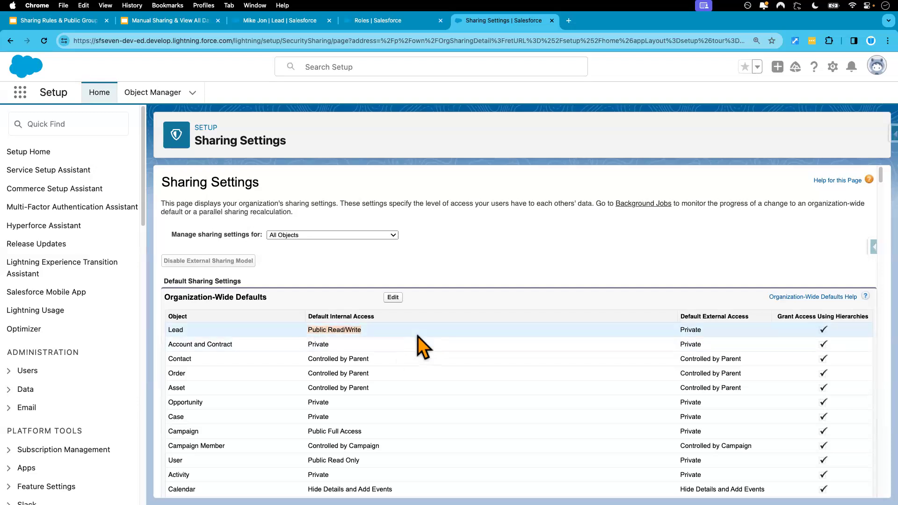
key(ctrl+Right)
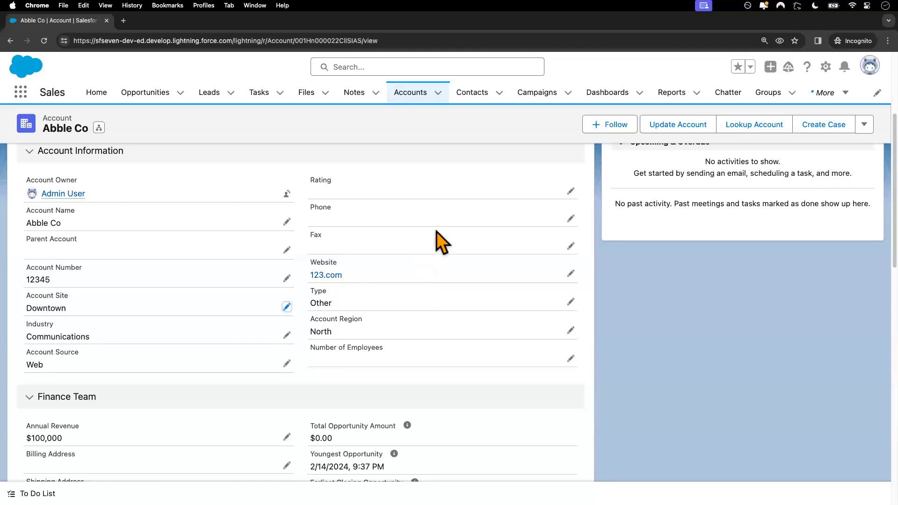
Step: Show the All Open Leads list view in the test user's window
click(216, 95)
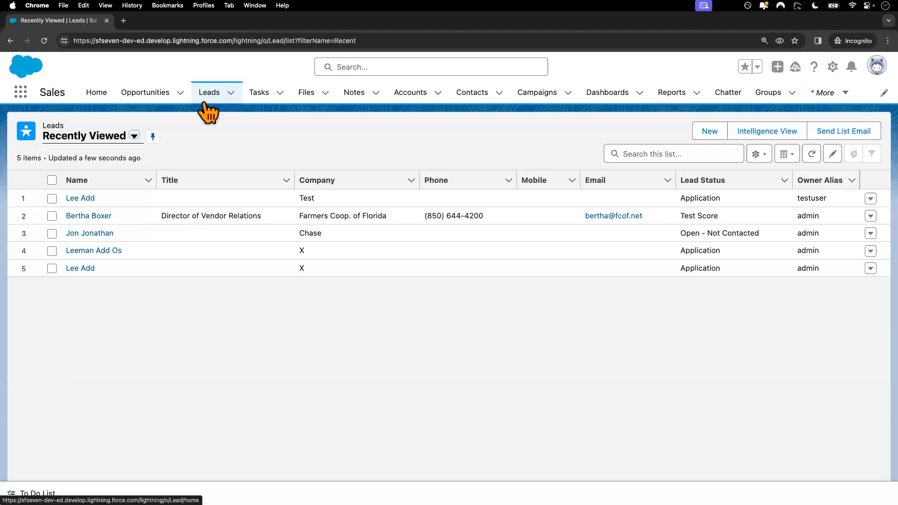
click(135, 136)
click(114, 175)
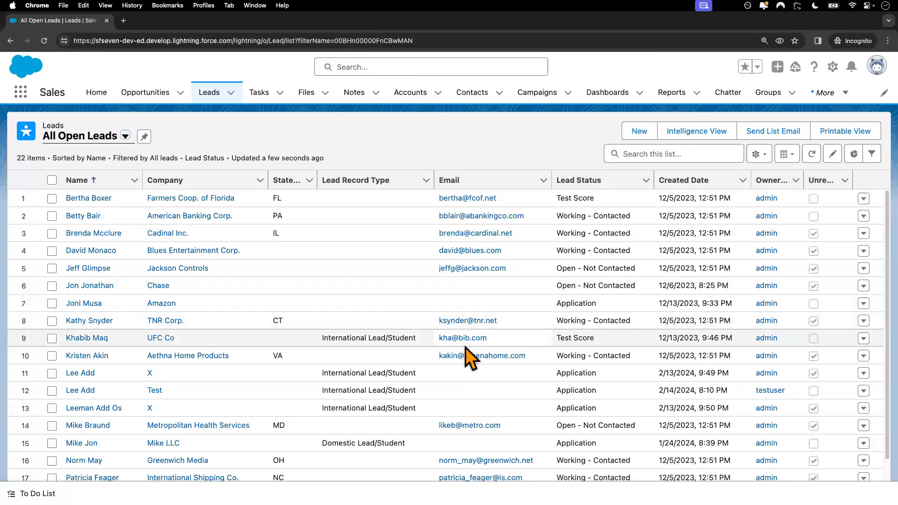
key(ctrl+Left)
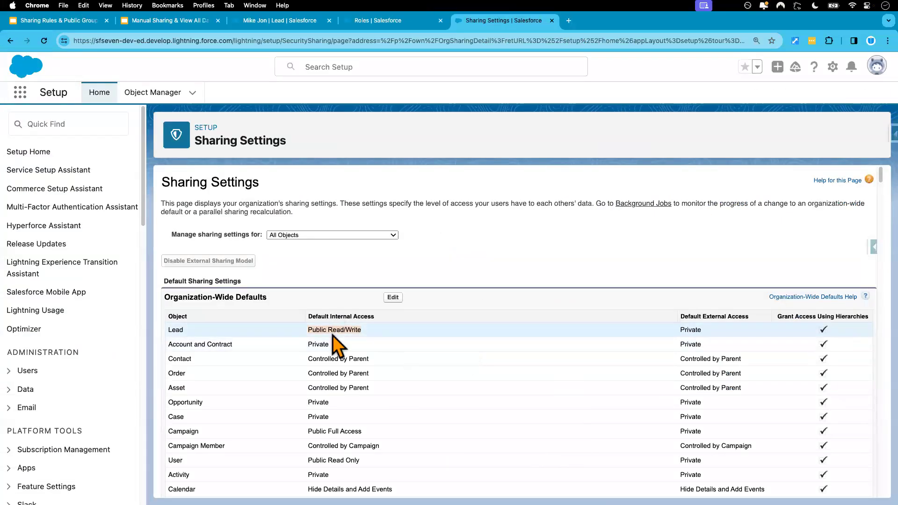
key(ctrl+Right)
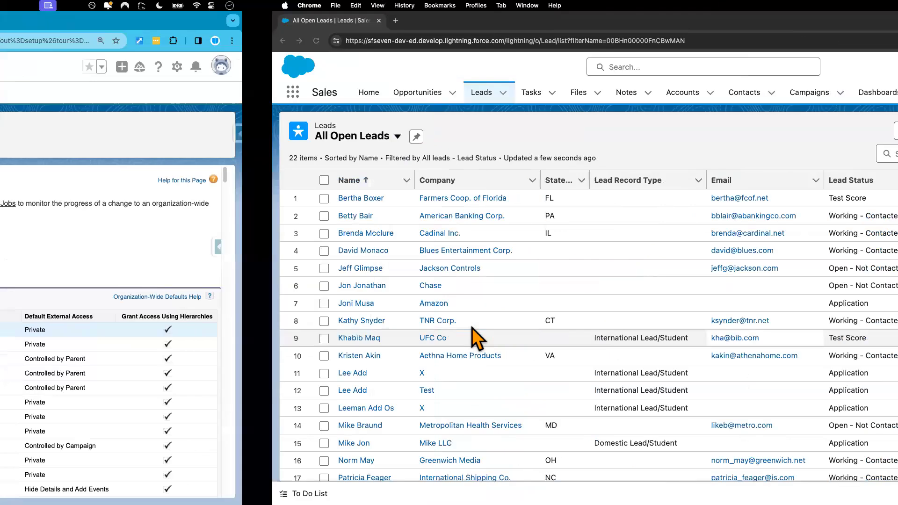
Step: Open the Cadinal Inc. lead's details and change Industry to Communications
click(86, 236)
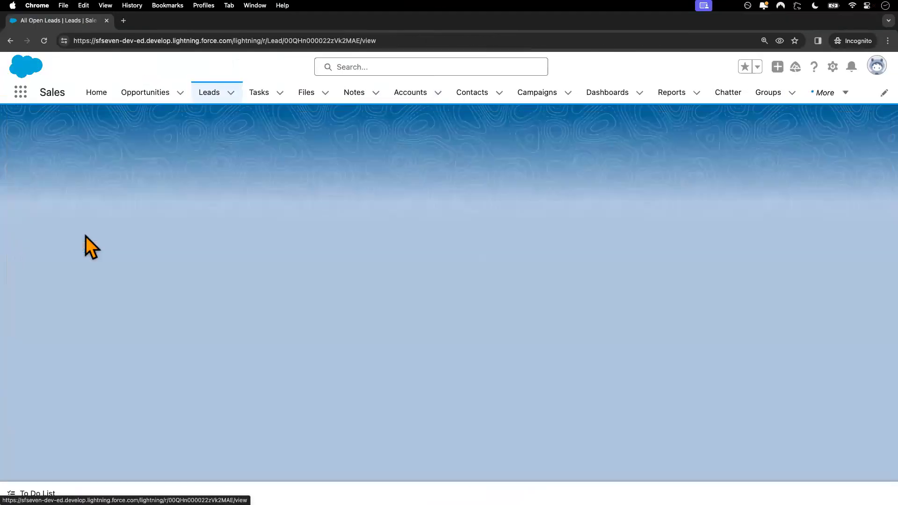
click(103, 261)
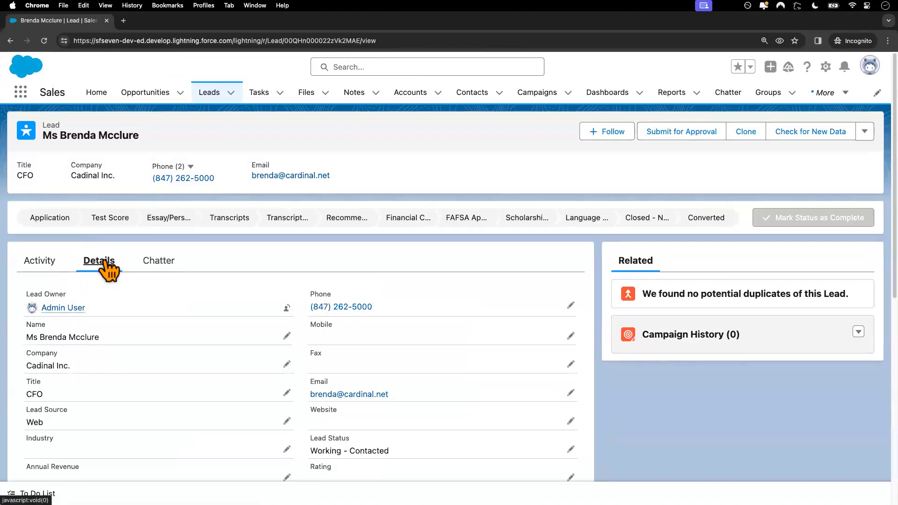
scroll(189, 389, down, 3)
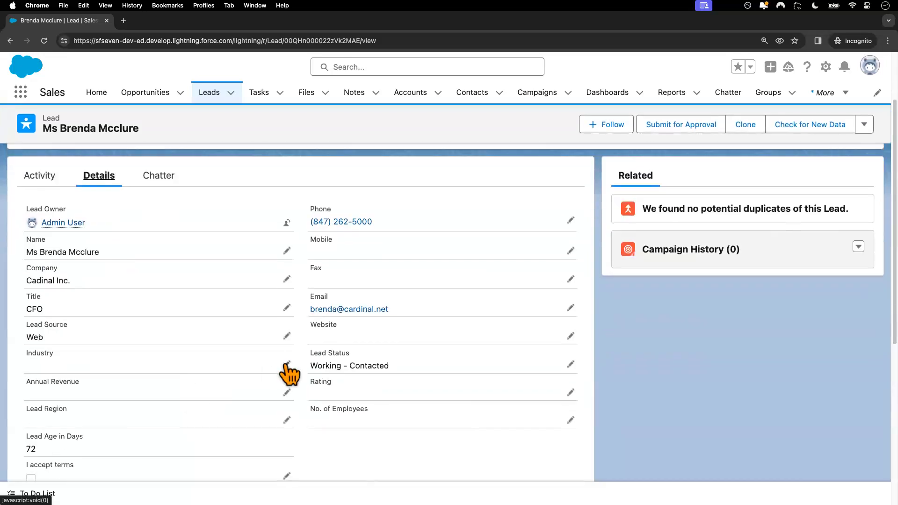
click(286, 364)
click(206, 381)
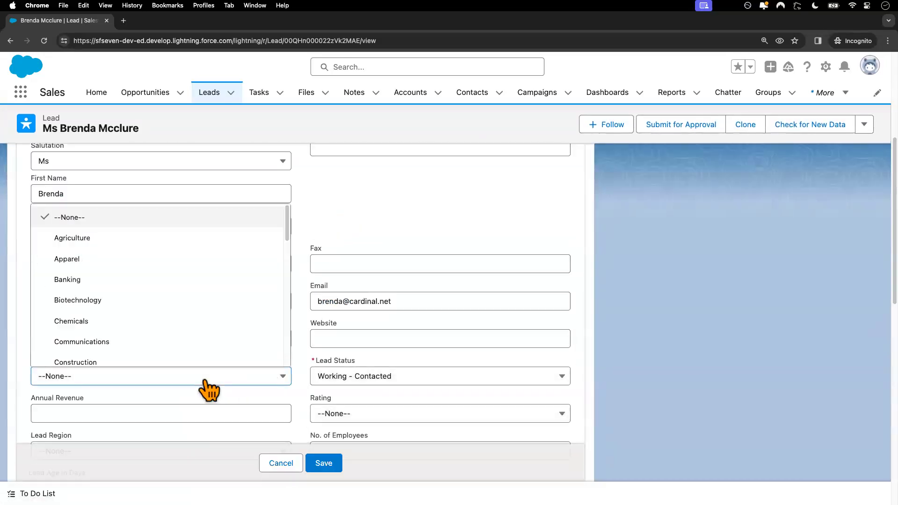
click(178, 342)
Step: Save the lead, ticking I accept terms after the missing-field error
click(324, 466)
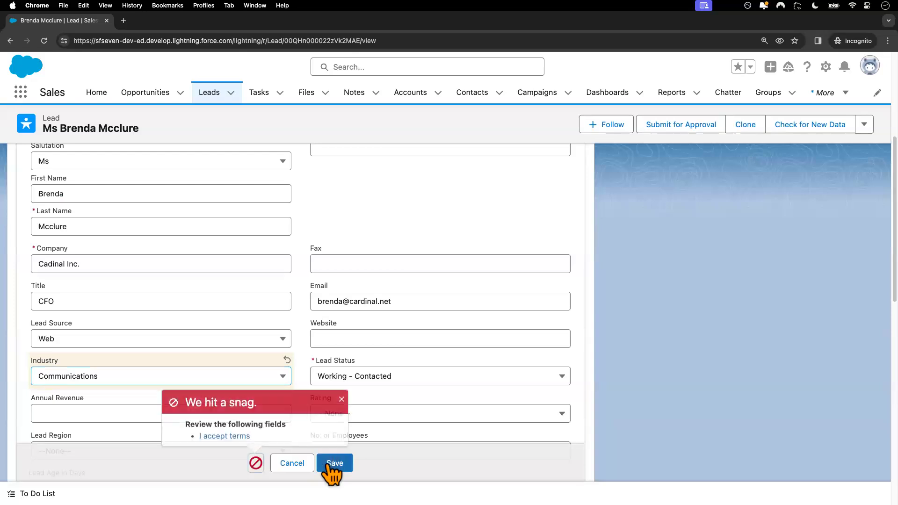
click(341, 398)
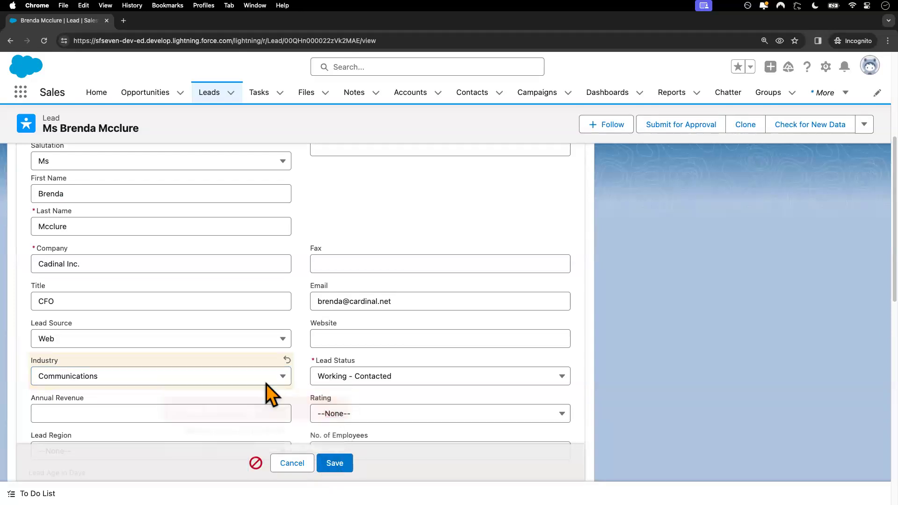
scroll(237, 373, down, 5)
click(36, 362)
click(334, 463)
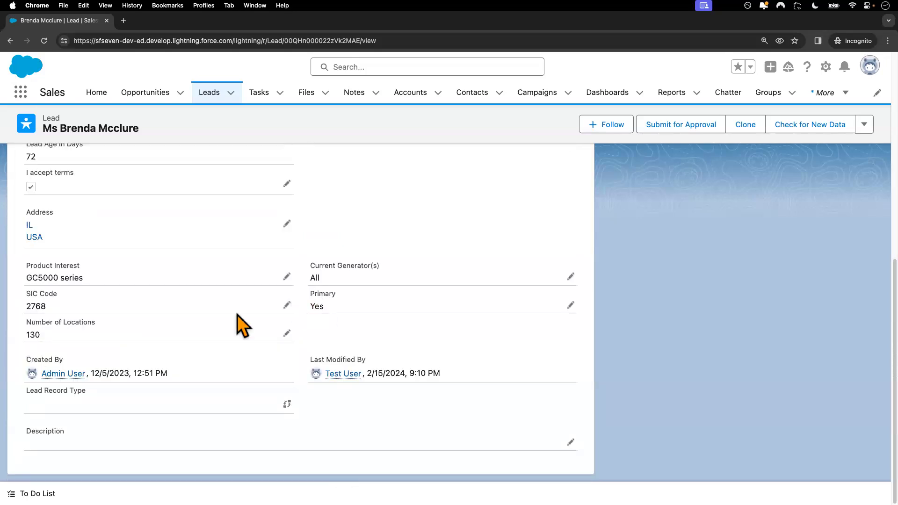
key(ctrl+Left)
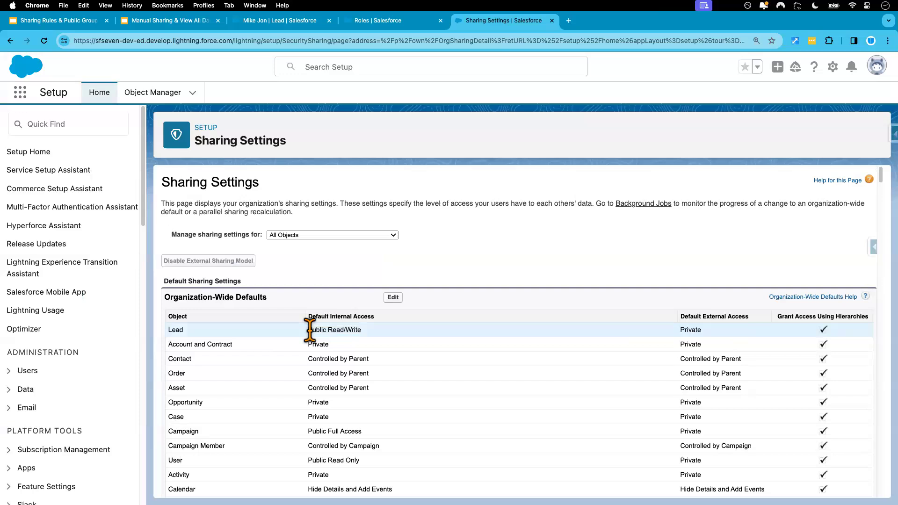
Step: Set Lead Default Internal Access to Private, confirm the warning and recalculation, and reload to verify
click(393, 298)
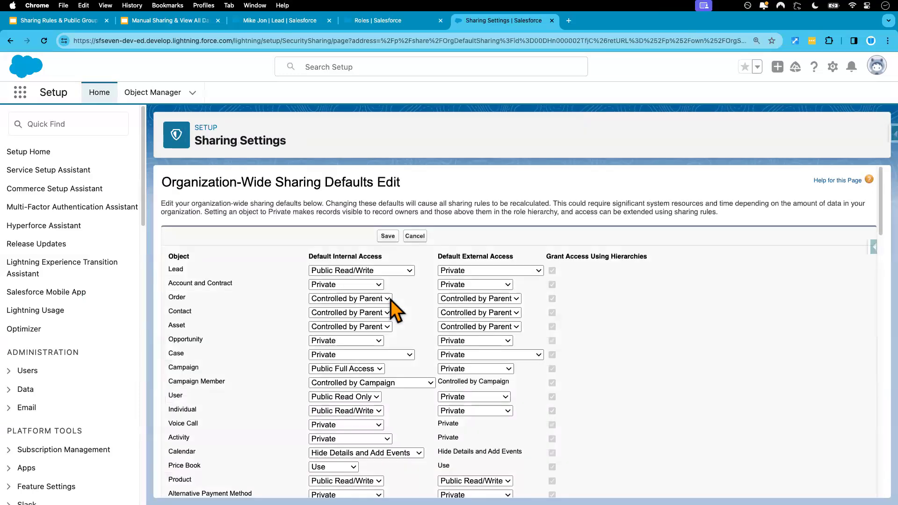
click(397, 271)
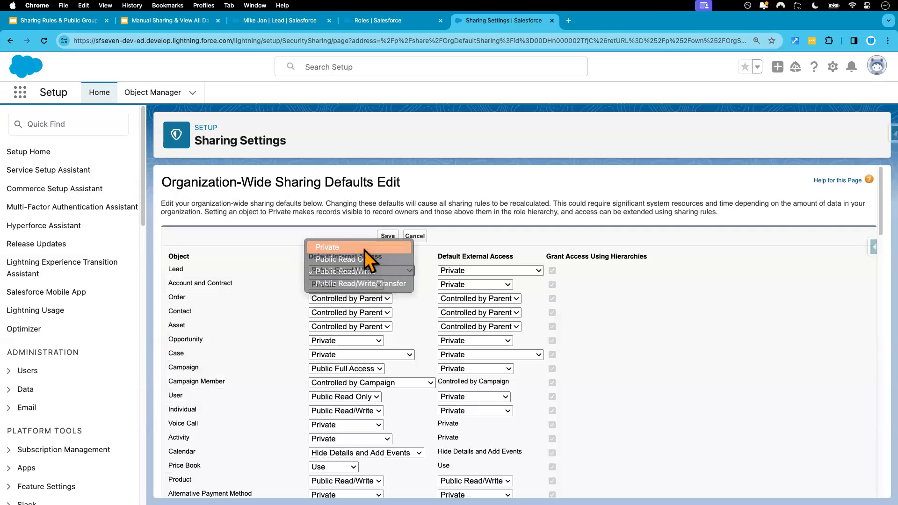
click(364, 249)
click(529, 128)
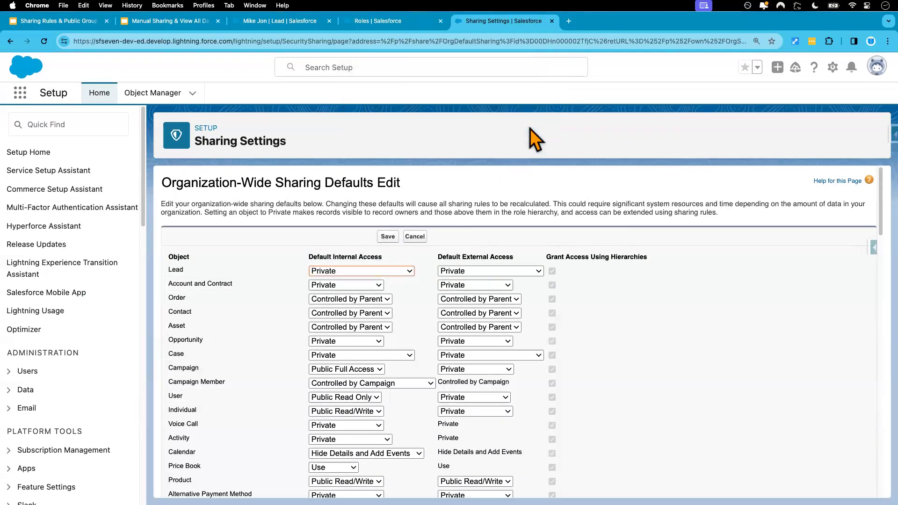
click(388, 236)
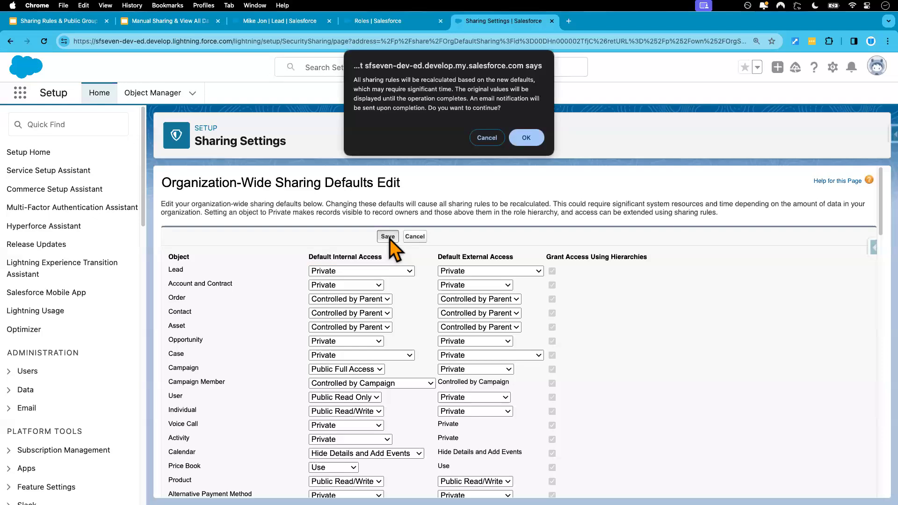
click(526, 138)
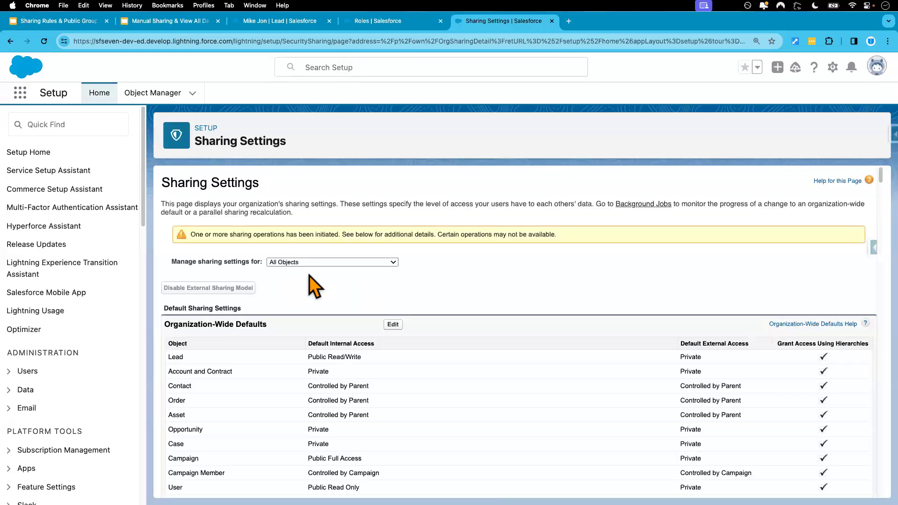
click(44, 41)
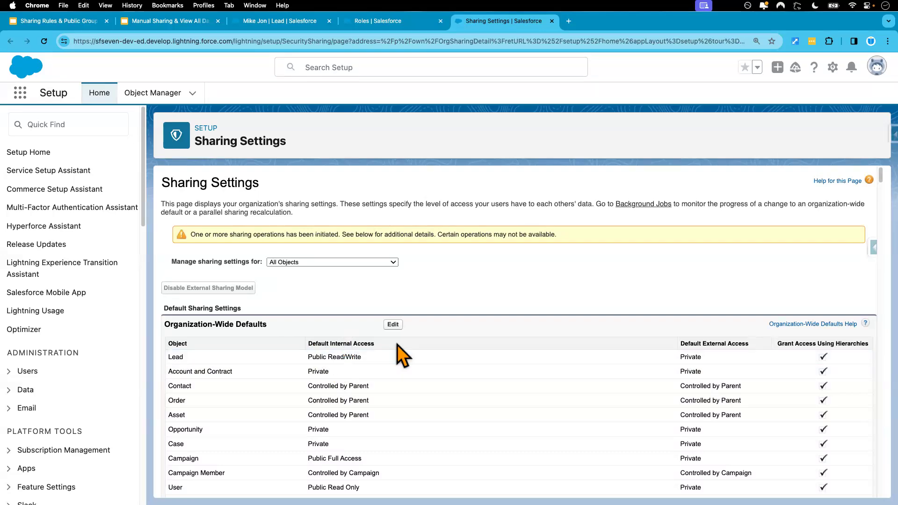
click(44, 42)
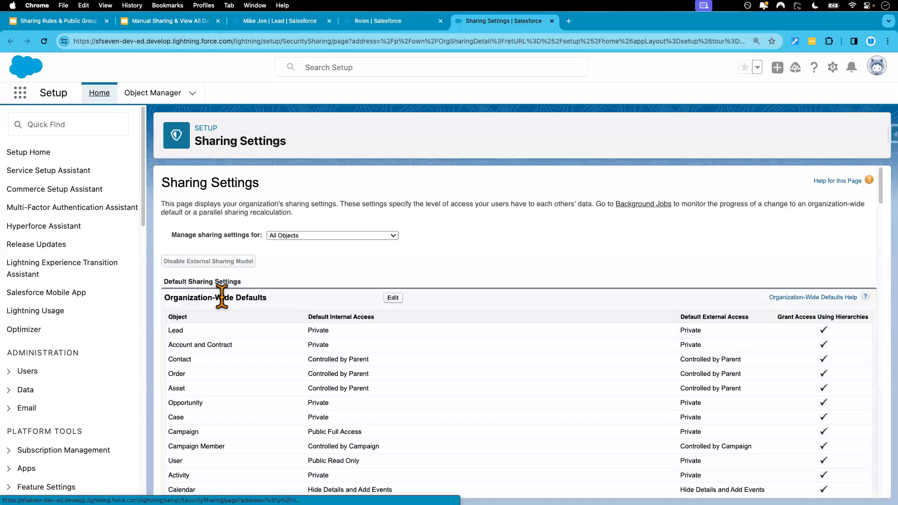
Step: In the test user's window, open All Open Leads and confirm only the Test lead appears
key(ctrl+Right)
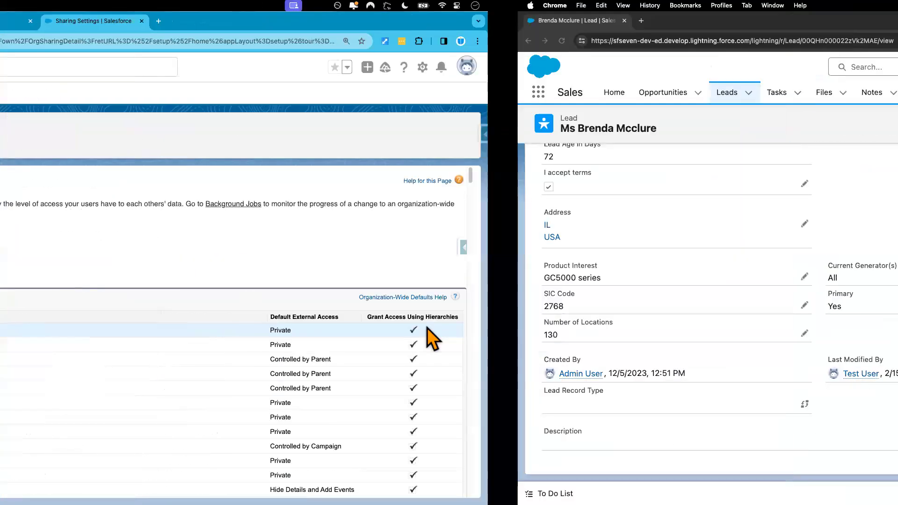
click(214, 94)
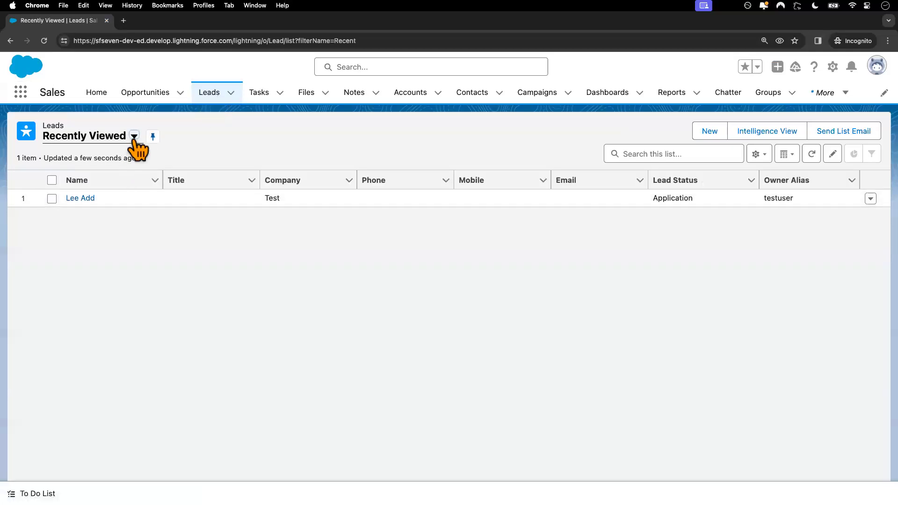
click(134, 136)
click(118, 180)
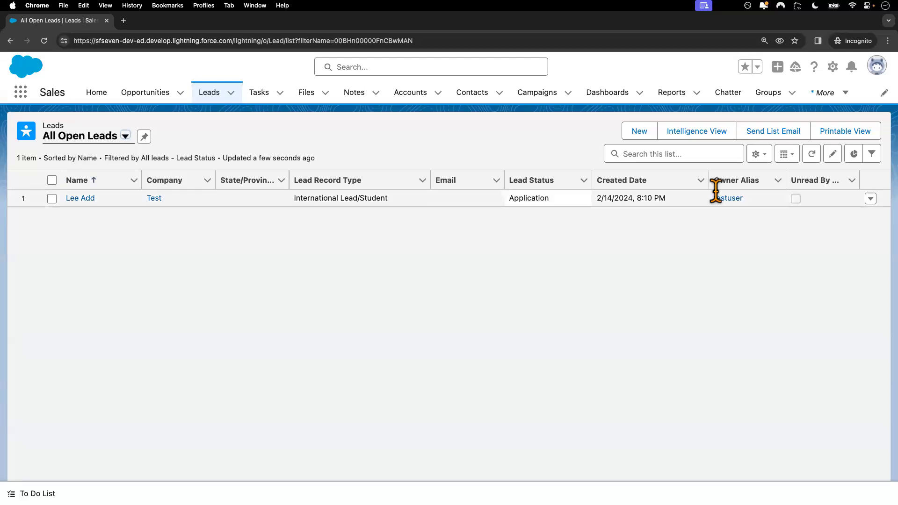
click(126, 136)
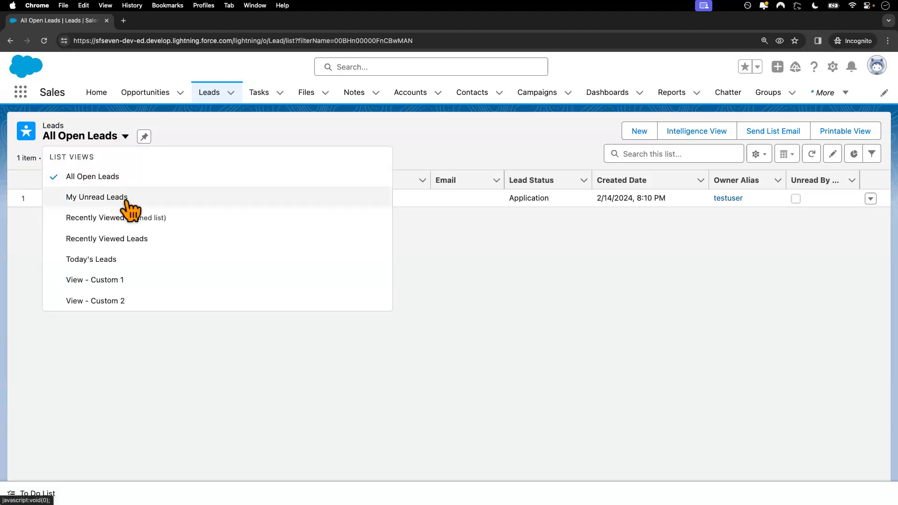
click(124, 330)
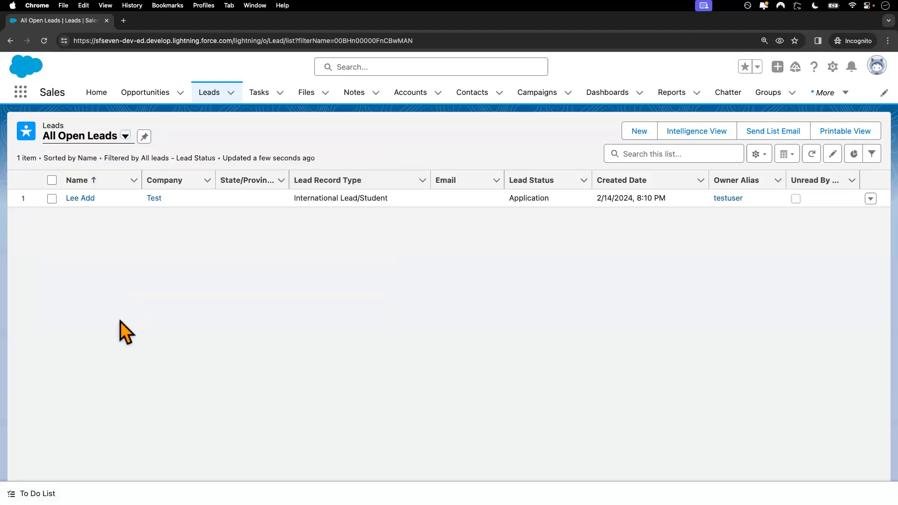
key(ctrl+Left)
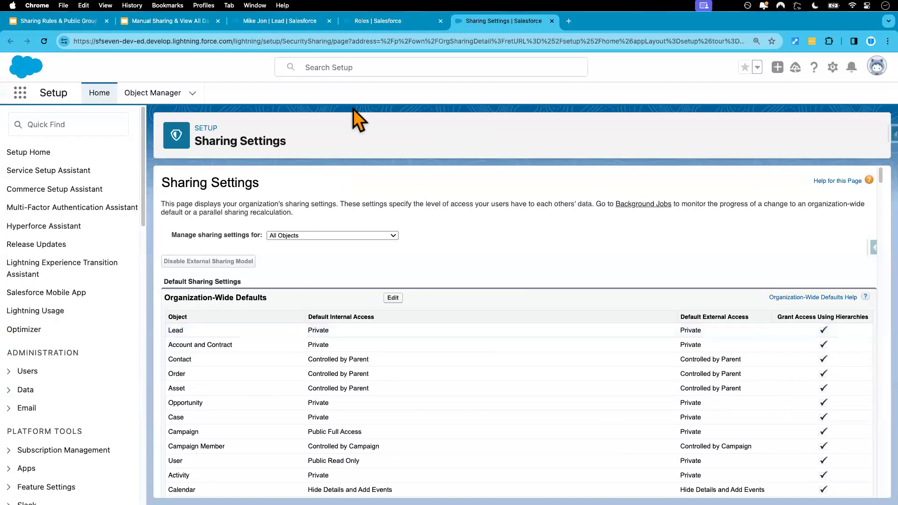
click(274, 25)
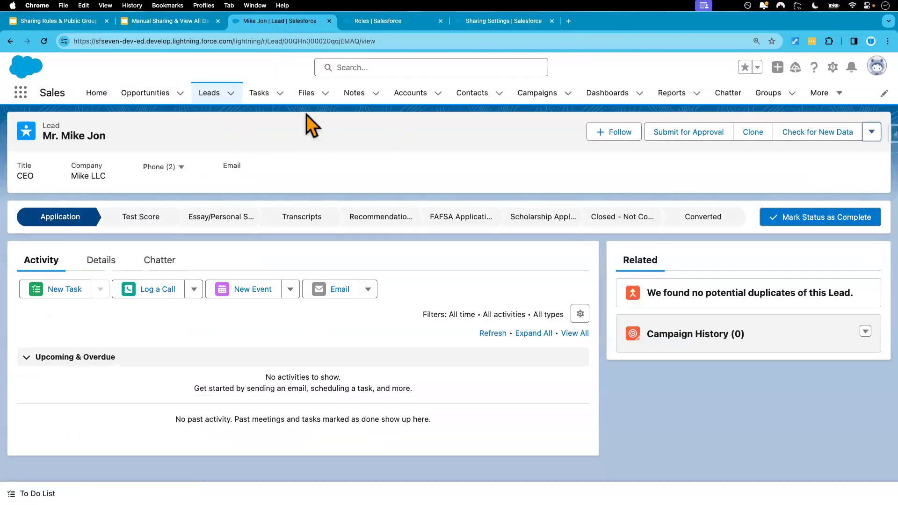
click(214, 96)
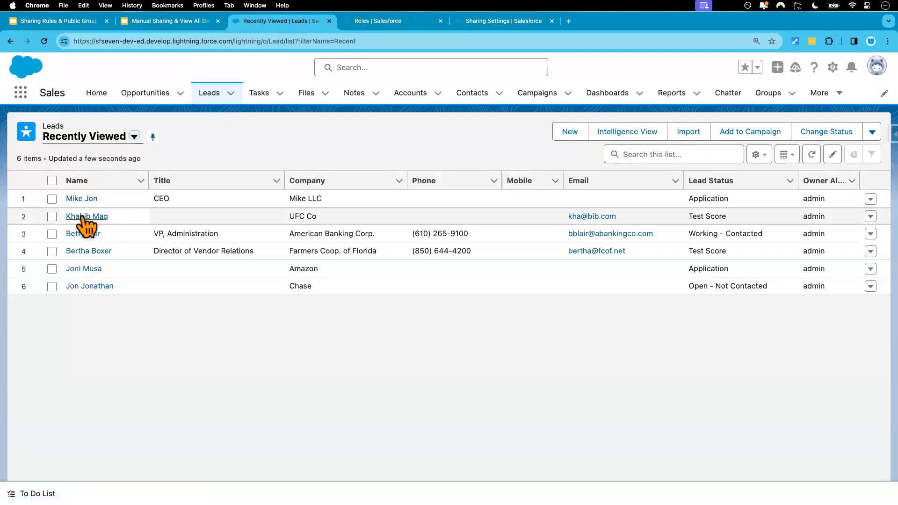
click(83, 217)
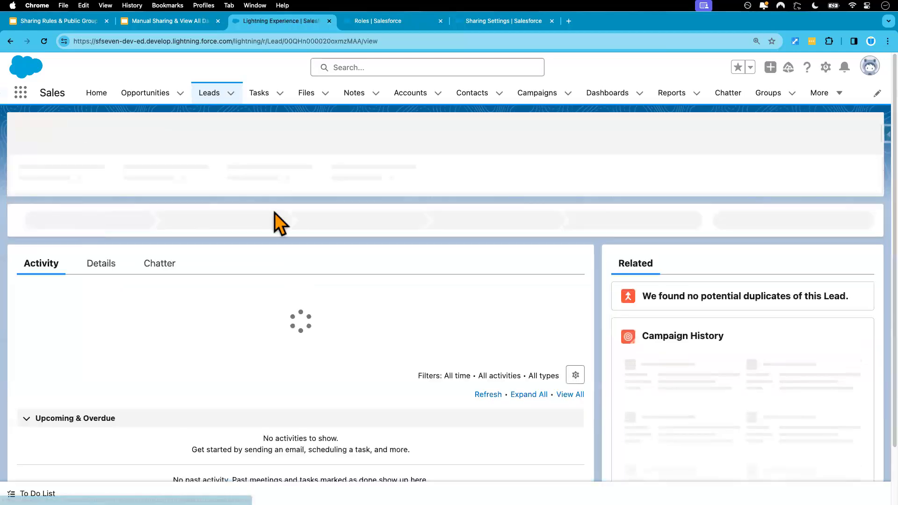
click(870, 138)
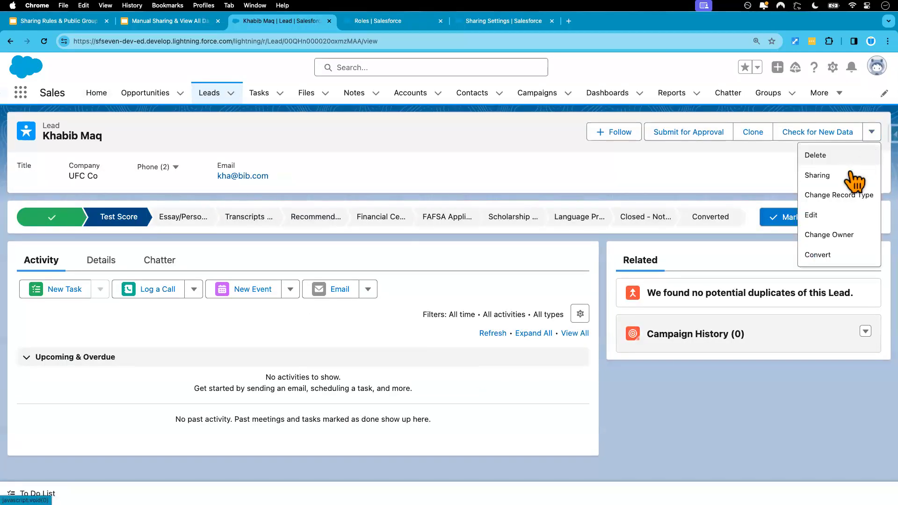
click(827, 175)
Step: Choose the User share type and add Test User as a recipient
click(316, 237)
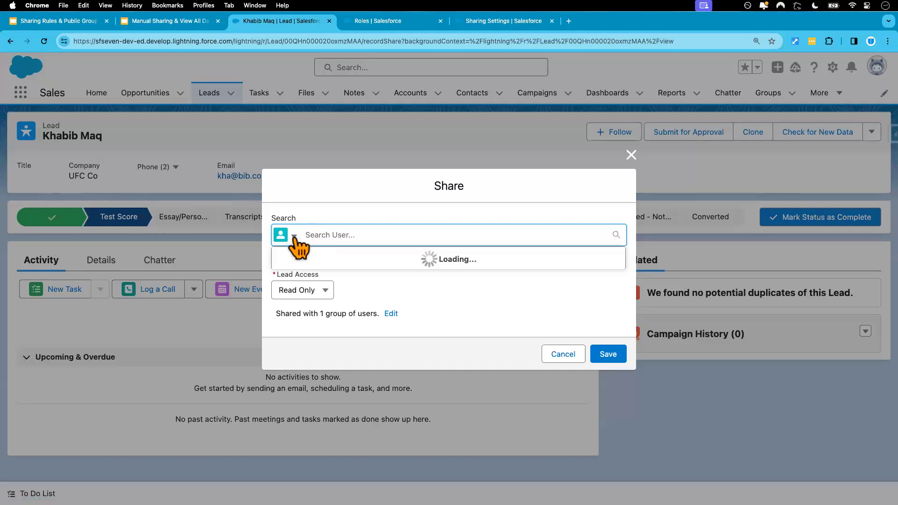
click(294, 237)
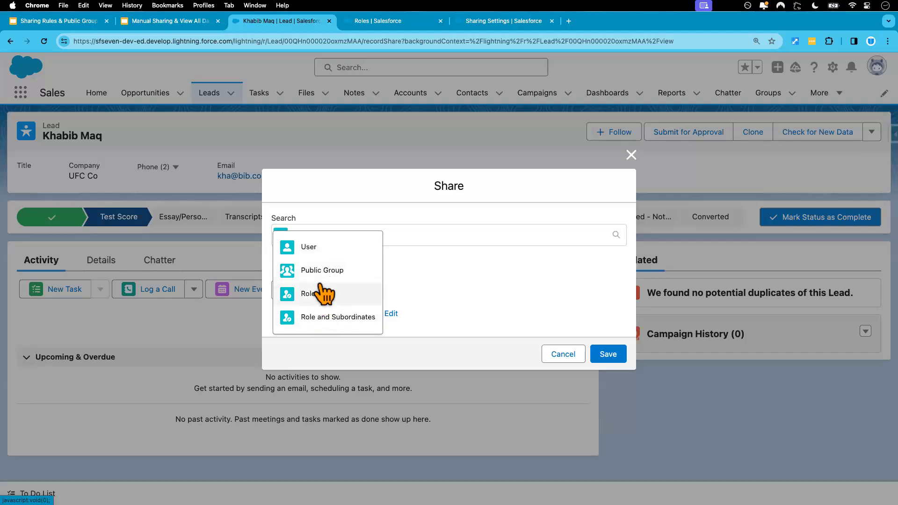
click(329, 248)
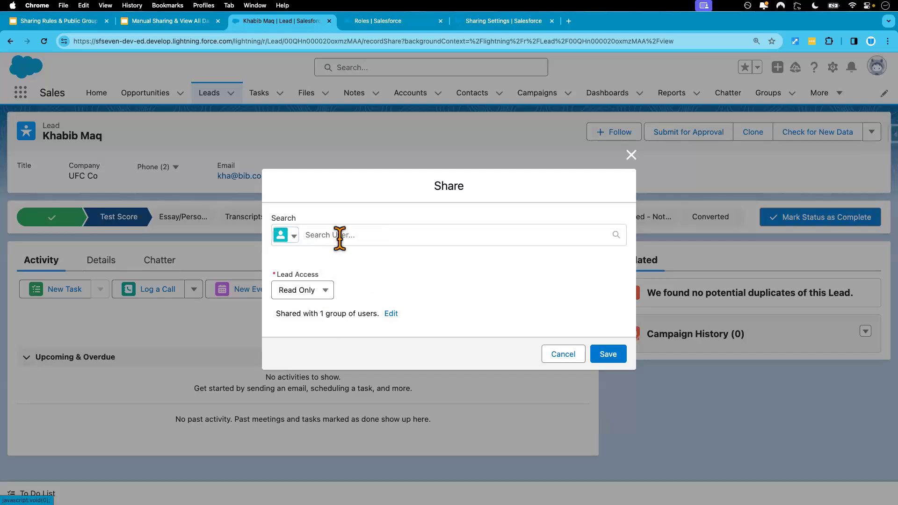
click(340, 236)
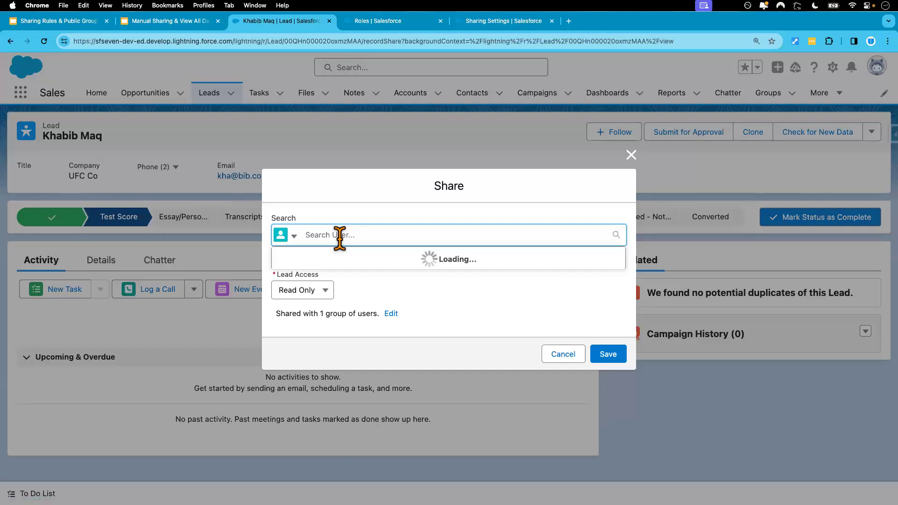
text(test)
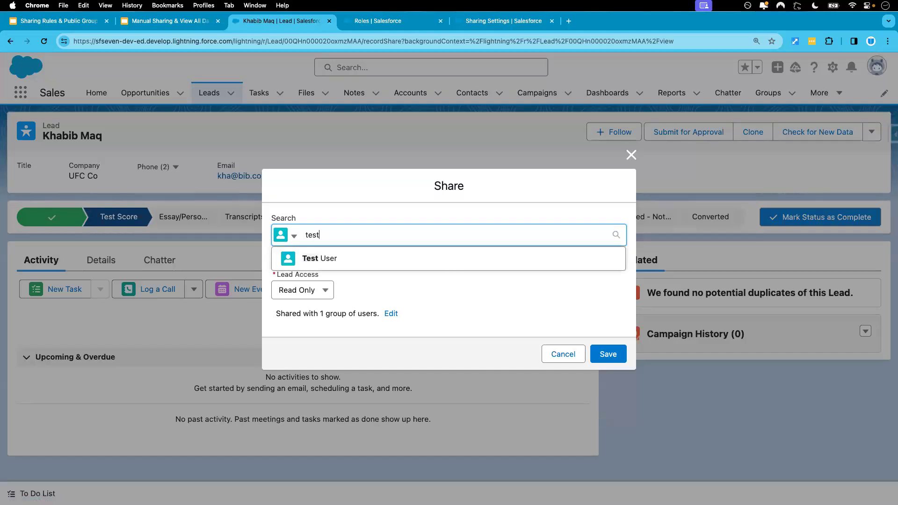
click(320, 259)
click(361, 271)
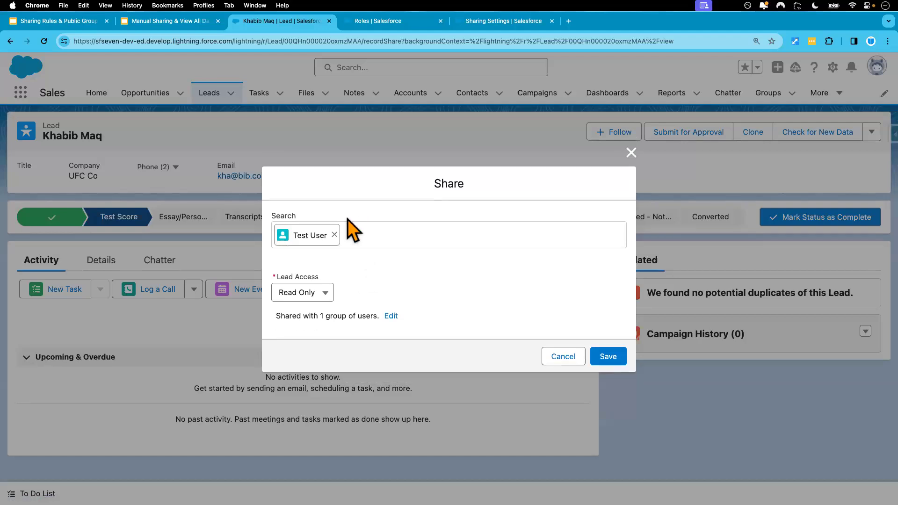
Step: Re-add Test User and add Integration User as the second recipient
click(334, 234)
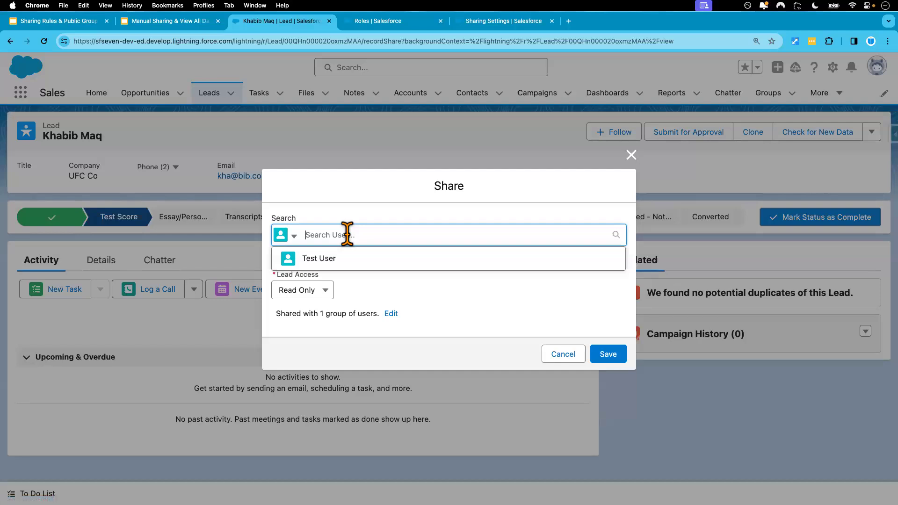
click(376, 289)
click(316, 234)
click(358, 284)
click(324, 234)
click(327, 260)
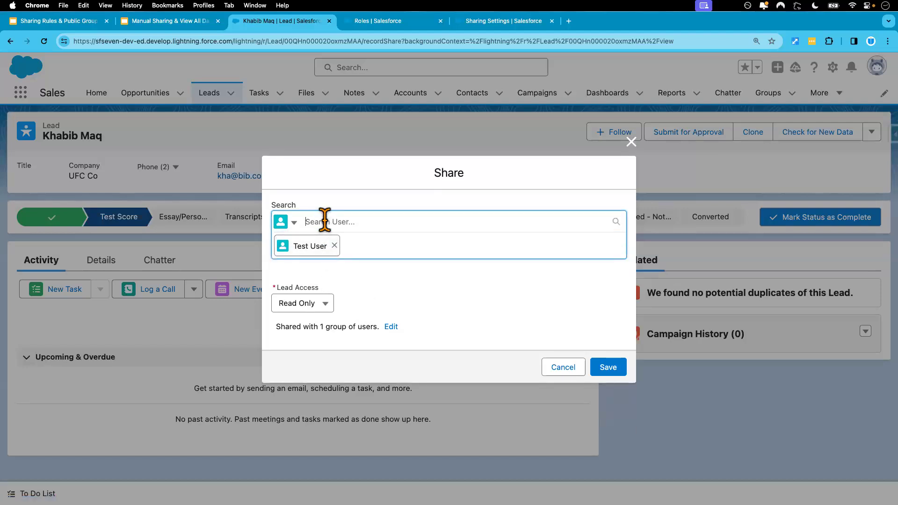
text(al)
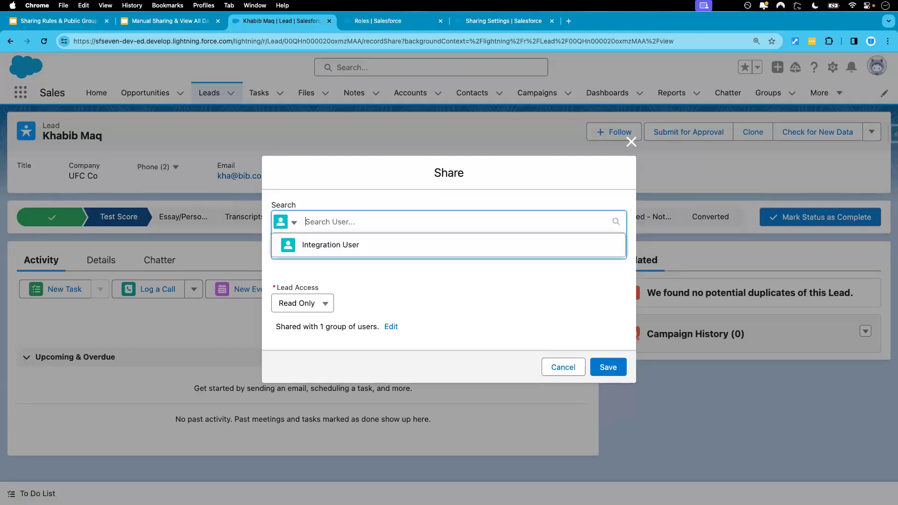
click(346, 247)
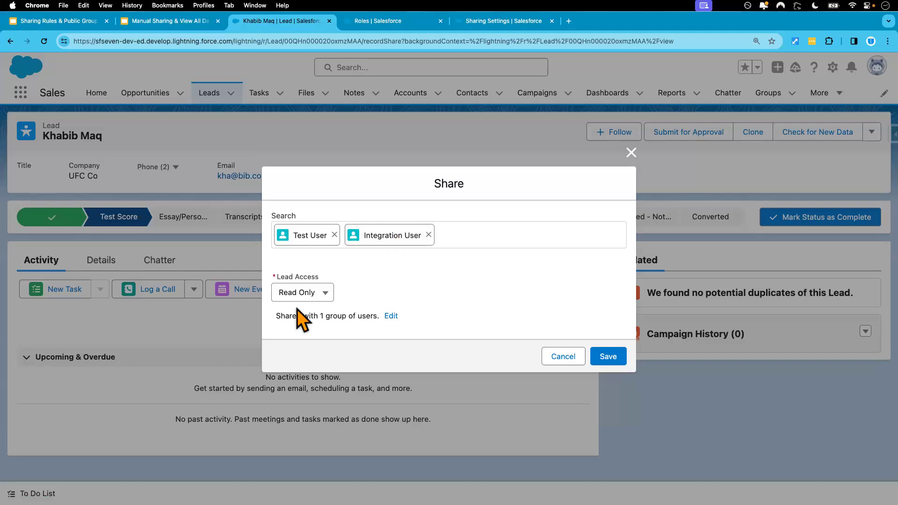
Step: Set Lead Access to Read/Write and save the two record shares
click(322, 294)
click(327, 360)
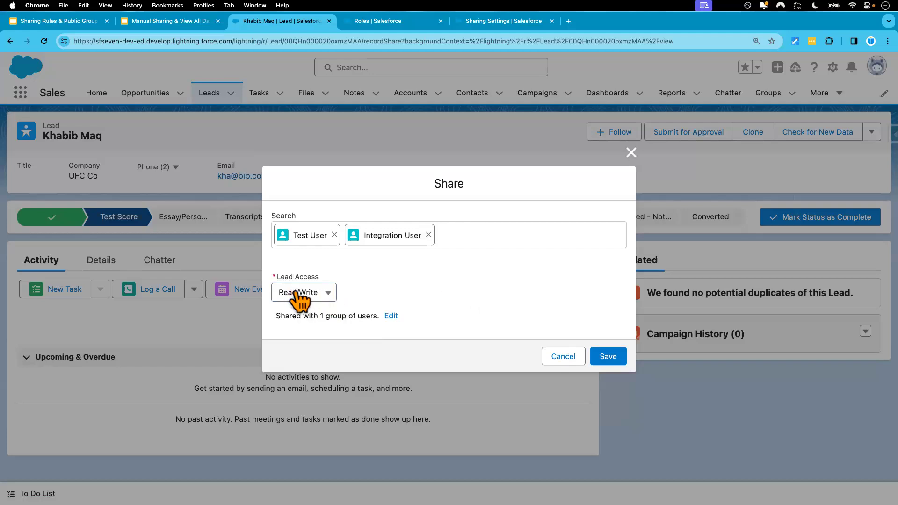
click(328, 299)
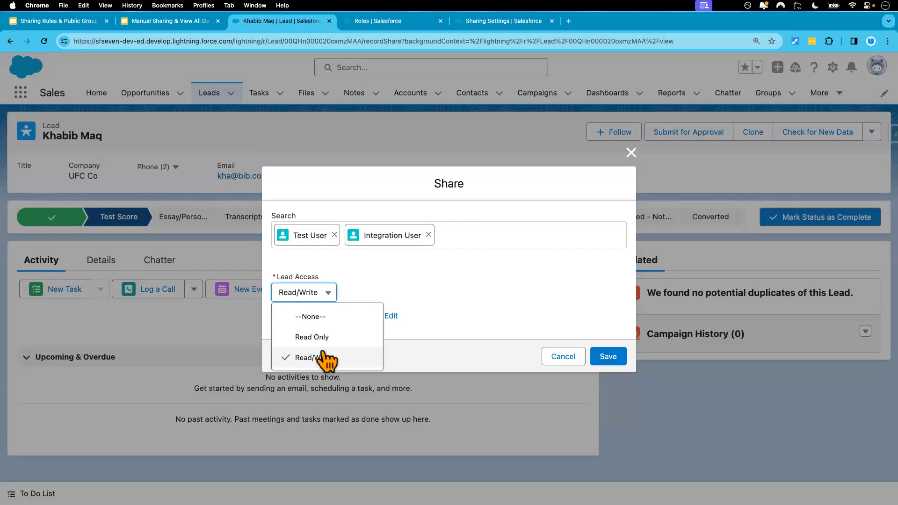
click(378, 22)
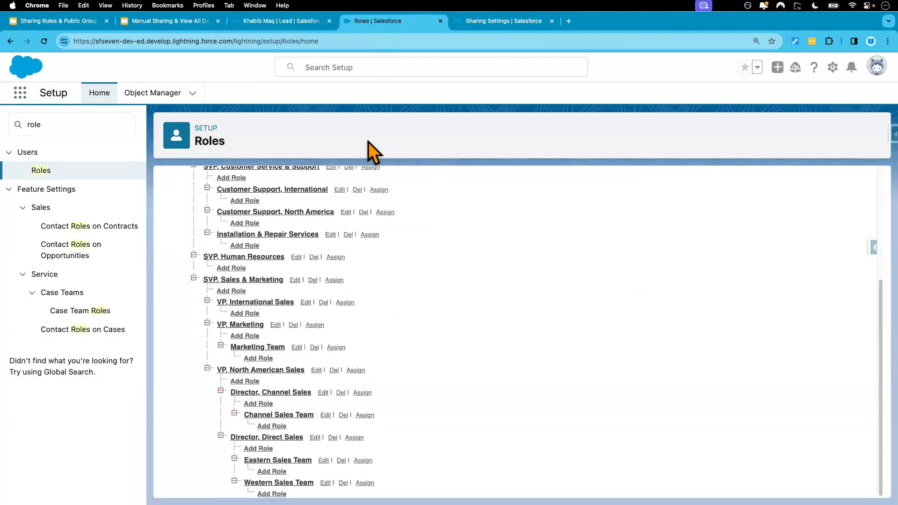
click(487, 23)
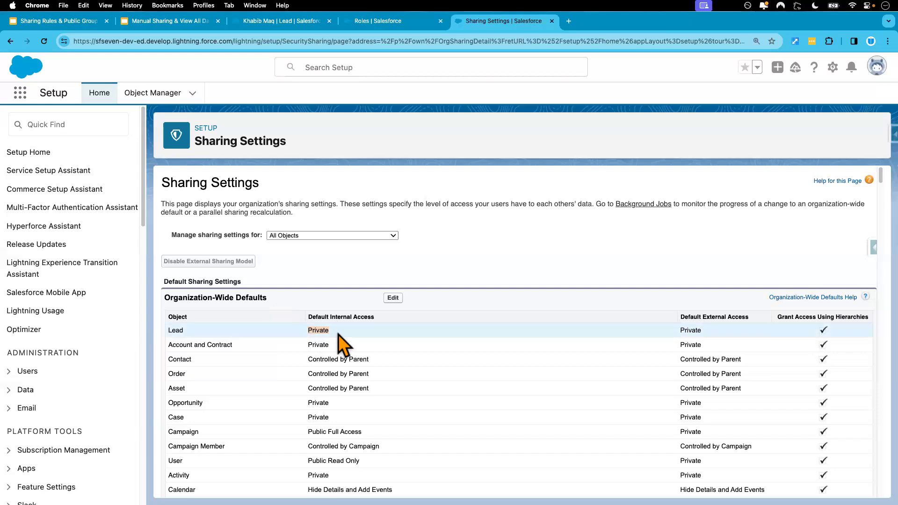
click(383, 21)
click(301, 22)
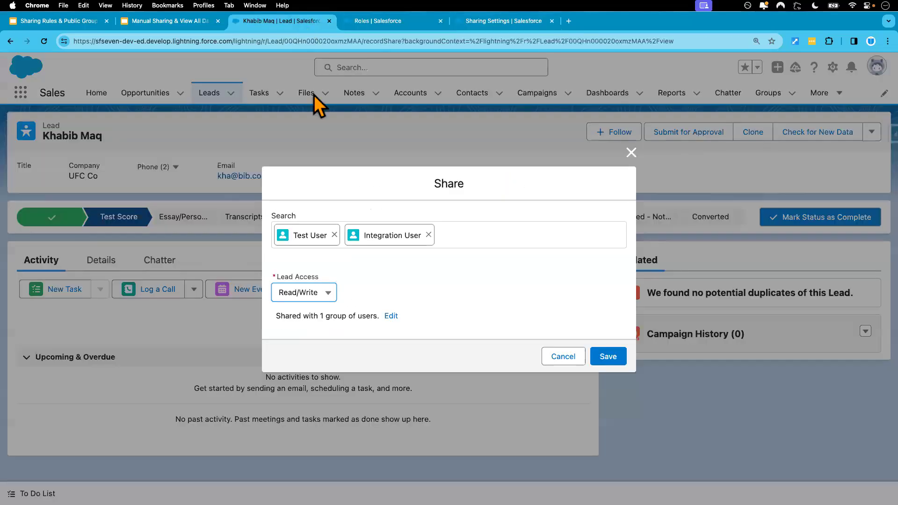
click(328, 296)
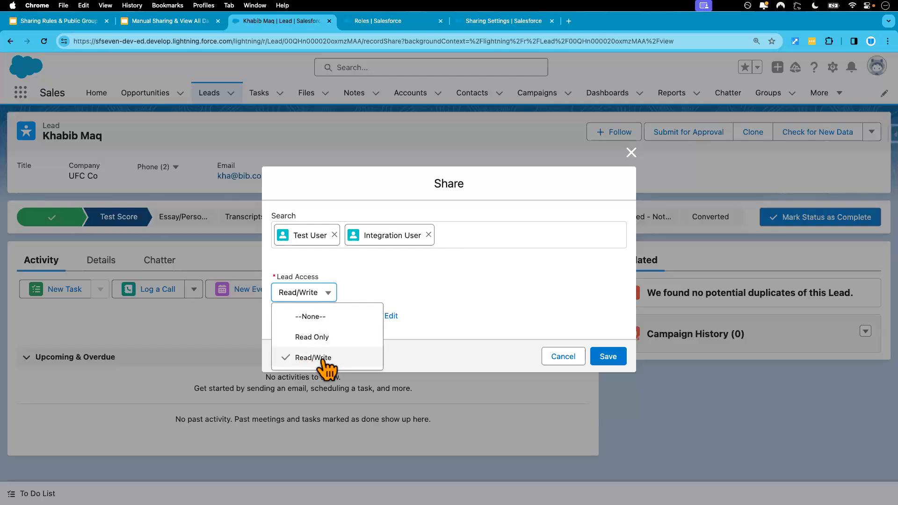
click(390, 287)
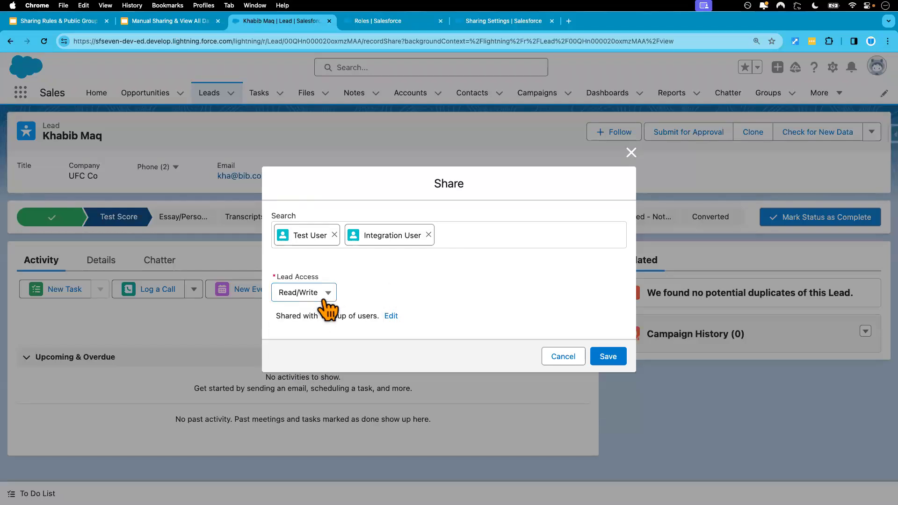
click(608, 361)
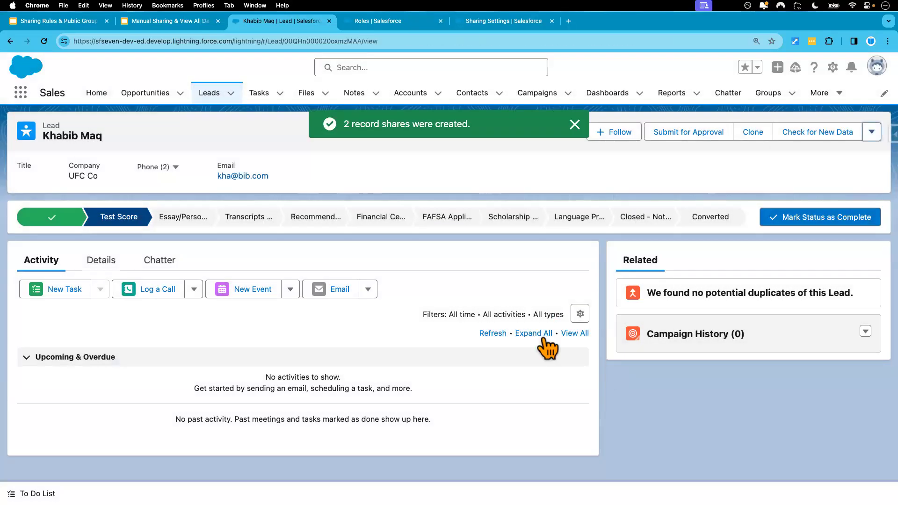
key(ctrl+Right)
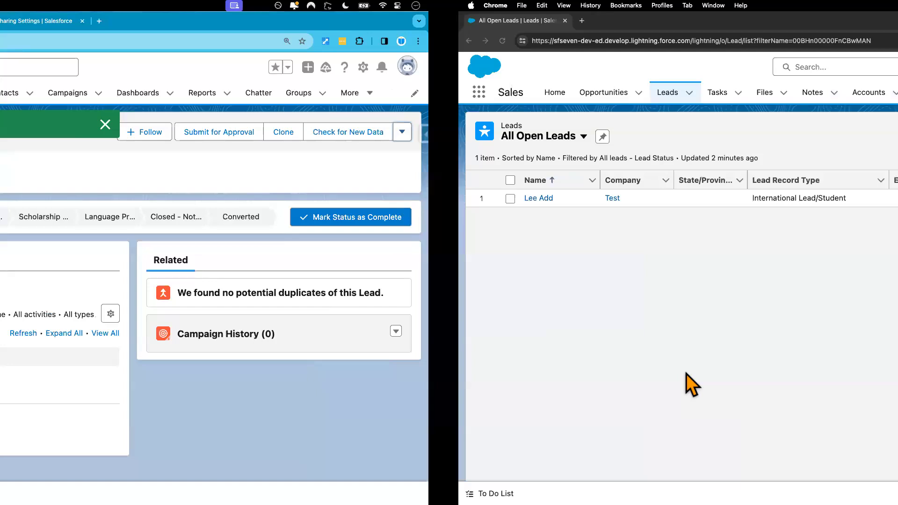
click(43, 44)
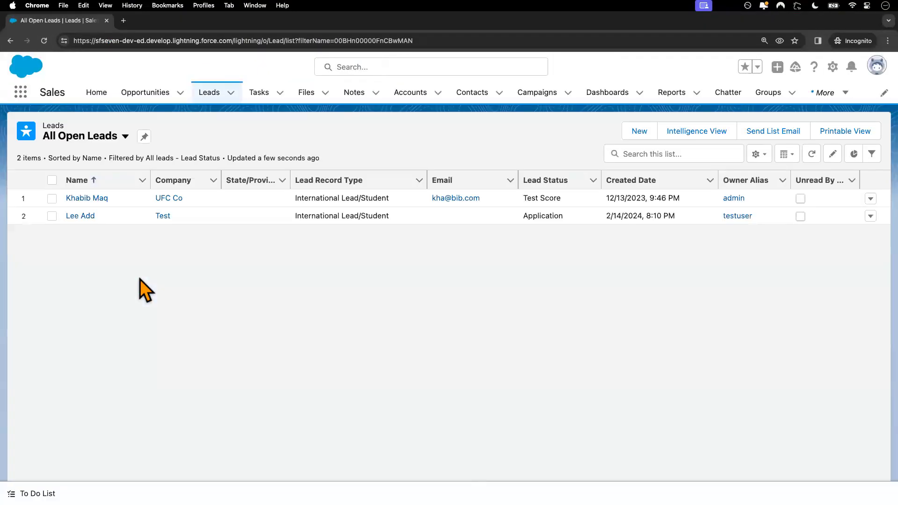
click(90, 198)
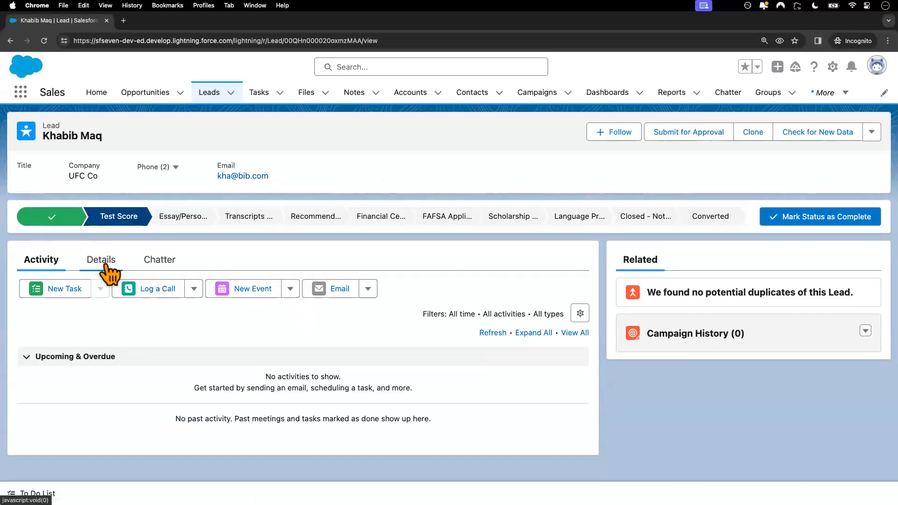
click(103, 264)
scroll(173, 381, down, 2)
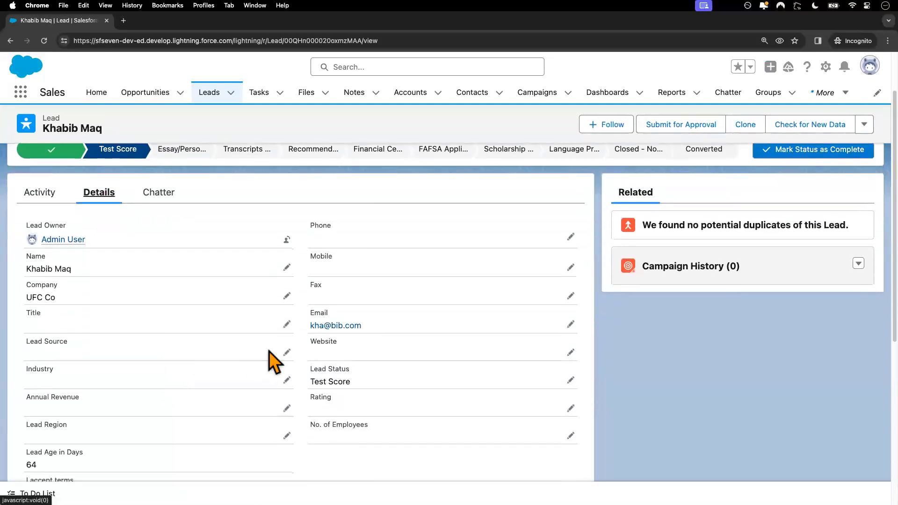
click(286, 353)
click(177, 380)
click(136, 301)
click(324, 465)
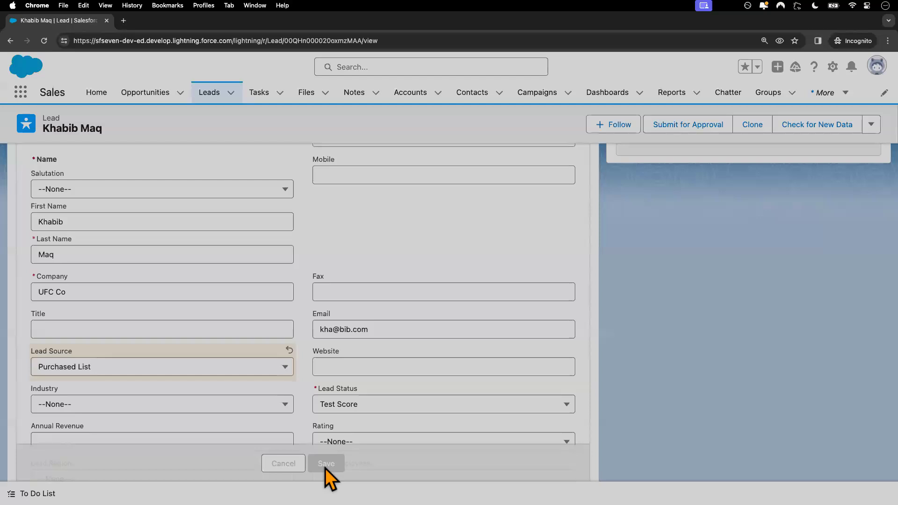
key(ctrl+Left)
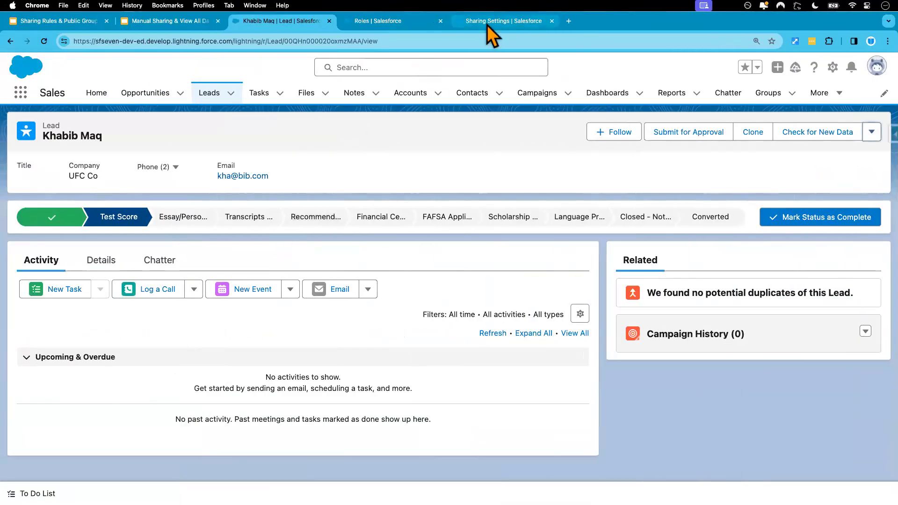
Step: Change Lead Default Internal Access from Private to Public Read Only, confirm recalculation, and reload
click(487, 24)
click(380, 27)
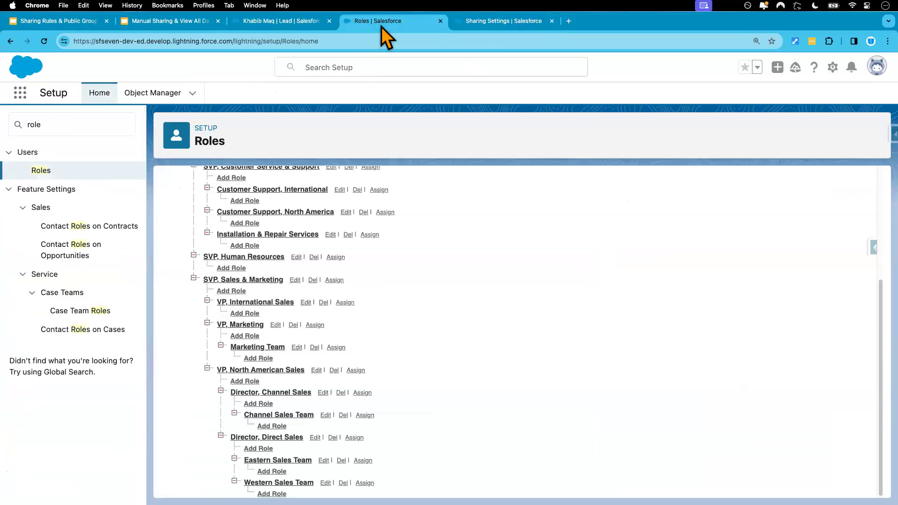
click(278, 24)
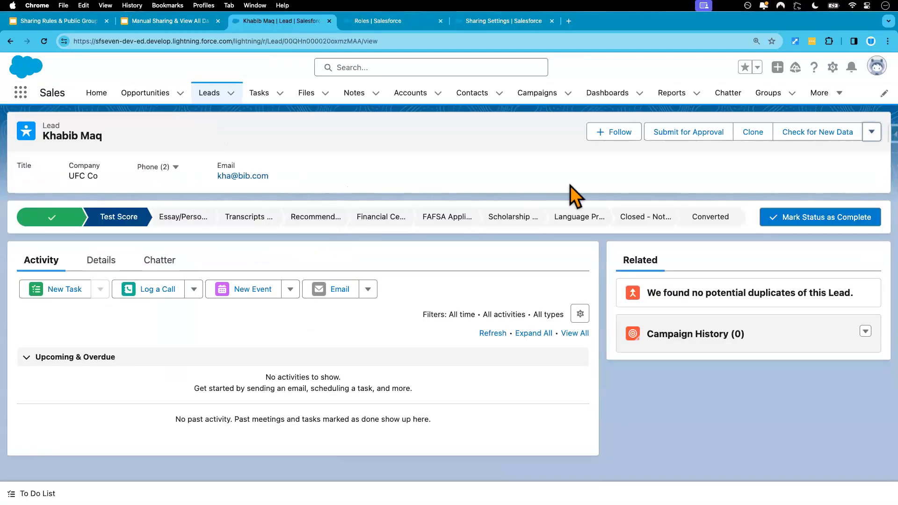
click(493, 26)
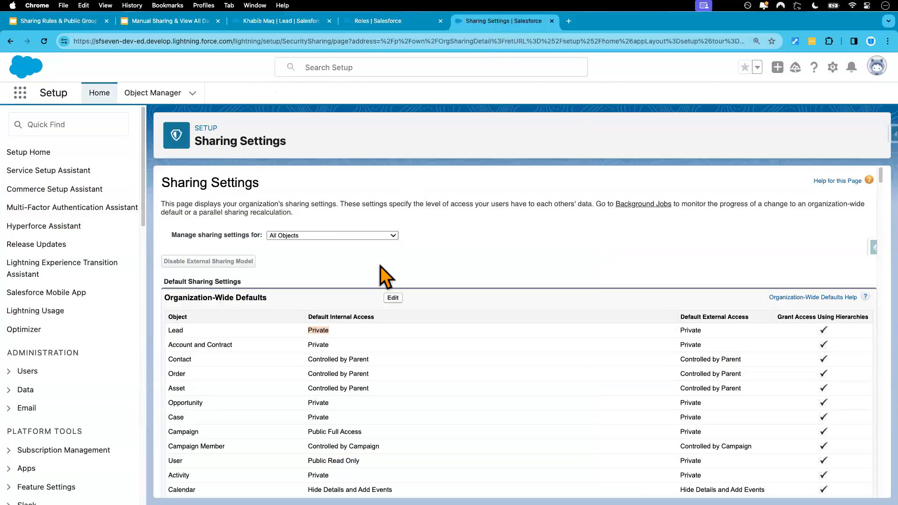
click(393, 298)
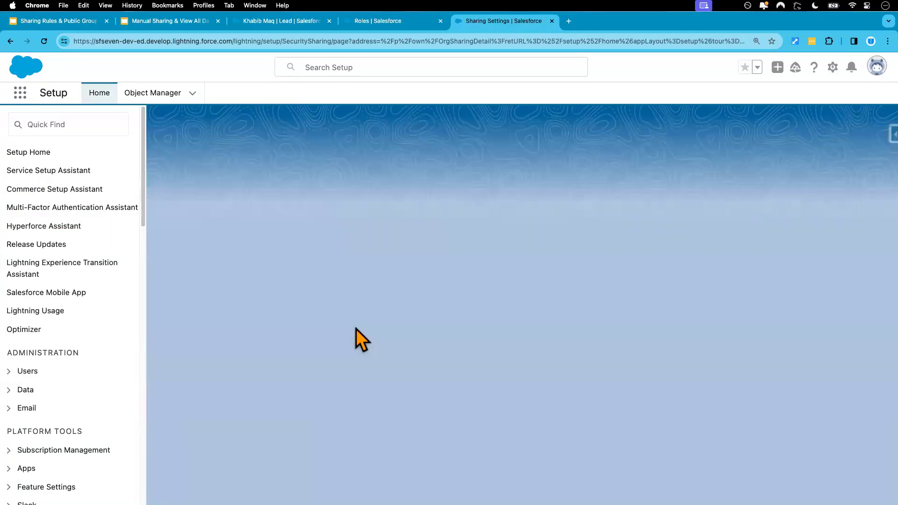
click(358, 273)
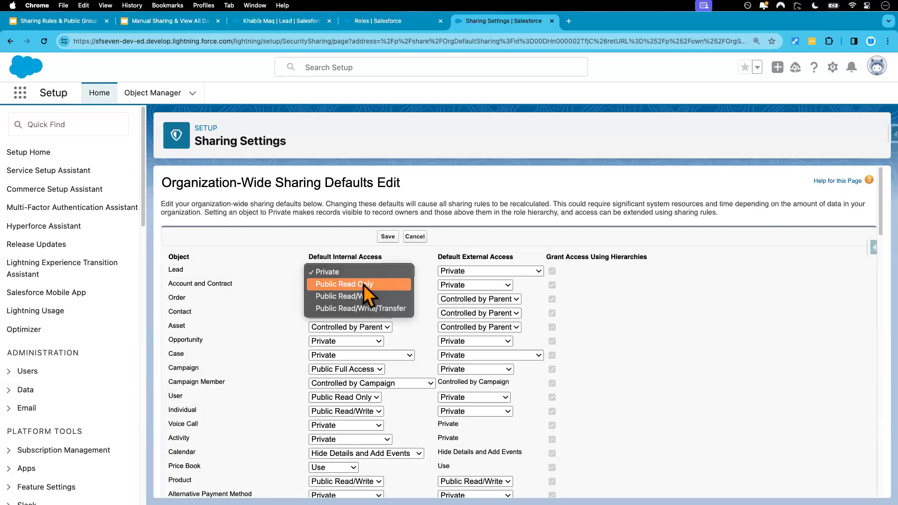
click(372, 287)
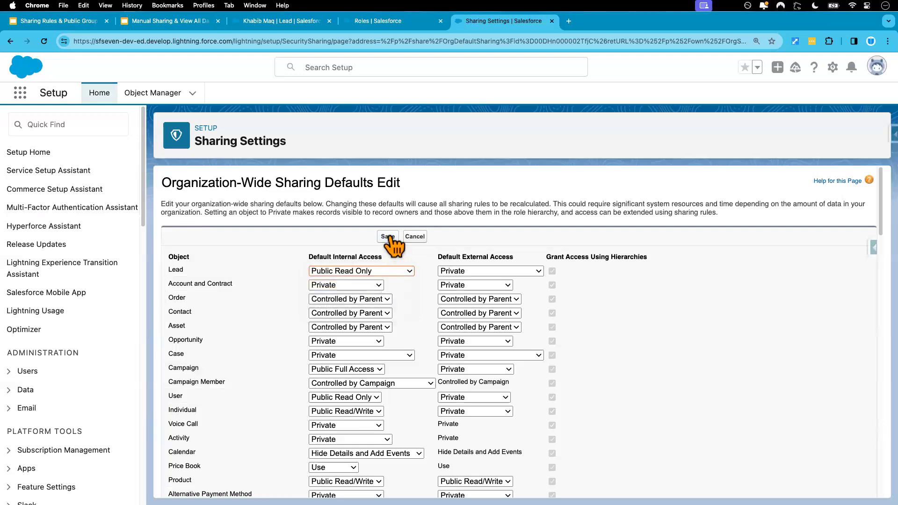
click(388, 236)
click(526, 138)
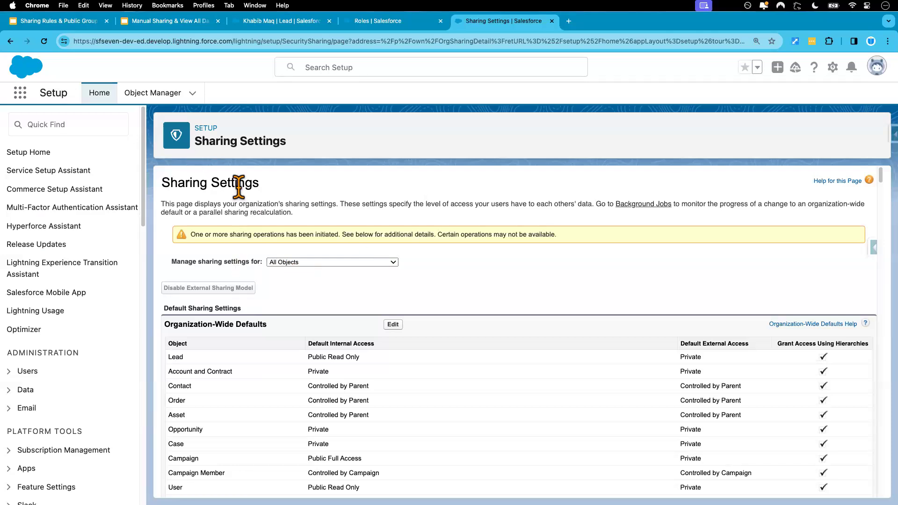
click(45, 41)
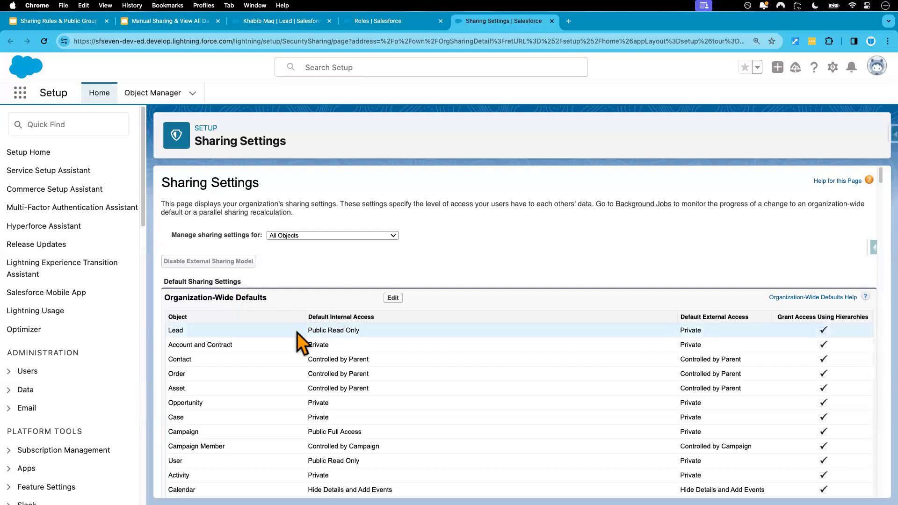
drag(304, 330, 362, 330)
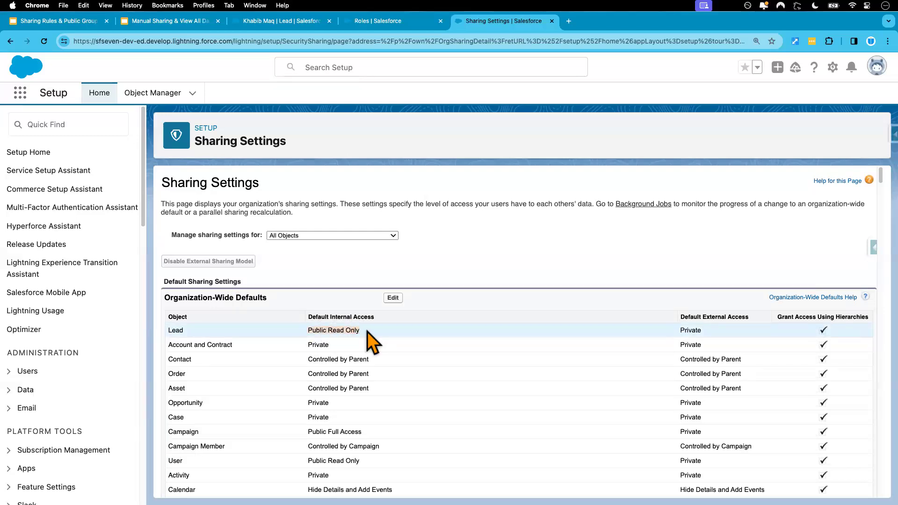
Step: List the UFC Co lead's shares (two users, Read/Write), then bring up the Manual Sharing slides
click(295, 21)
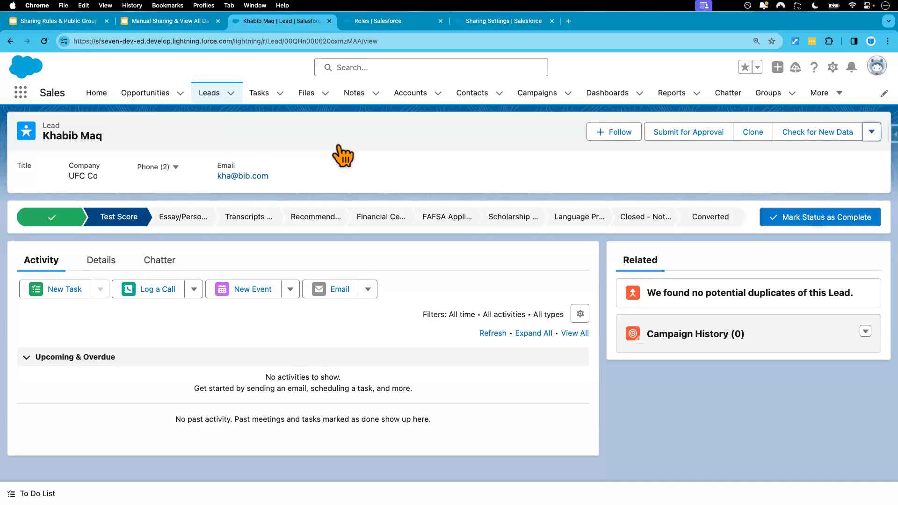
click(871, 132)
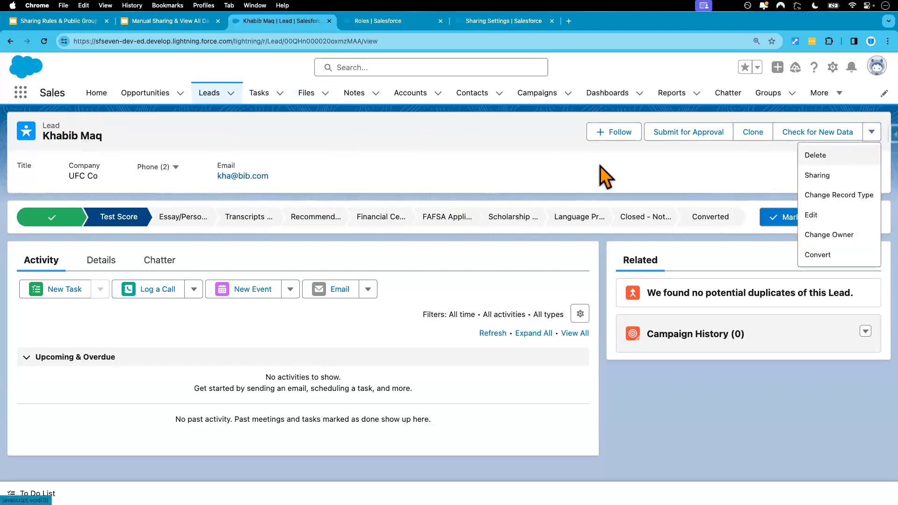
click(819, 176)
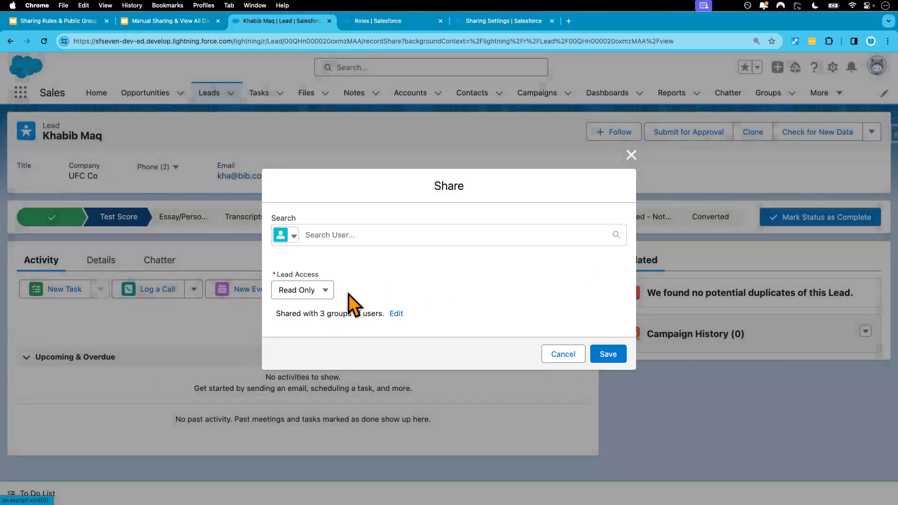
click(396, 313)
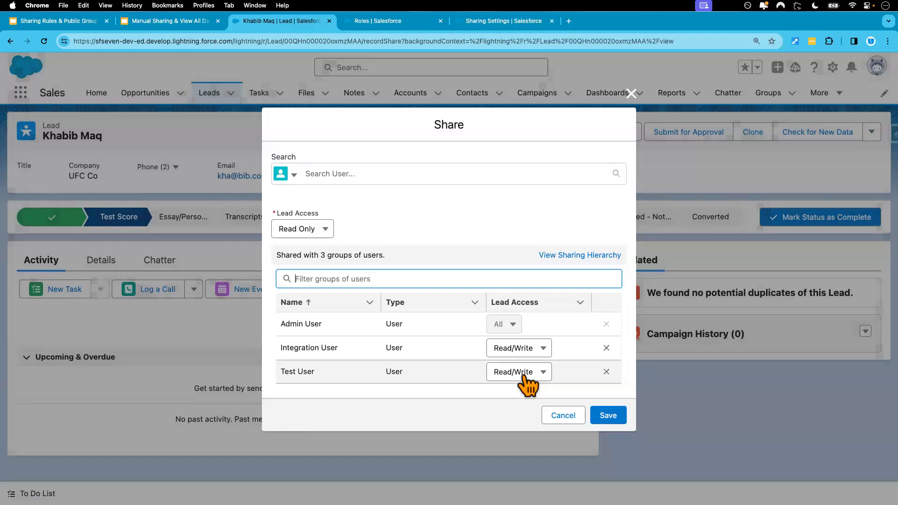
click(170, 21)
scroll(74, 217, up, 3)
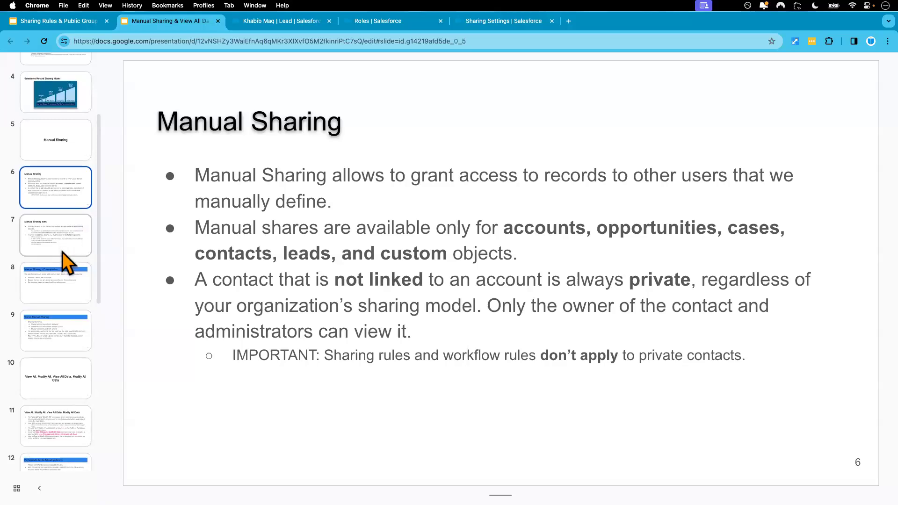
Step: Scroll through the Manual Sharing slide filmstrip, then return to the incognito Salesforce window
scroll(67, 263, up, 3)
scroll(66, 264, down, 2)
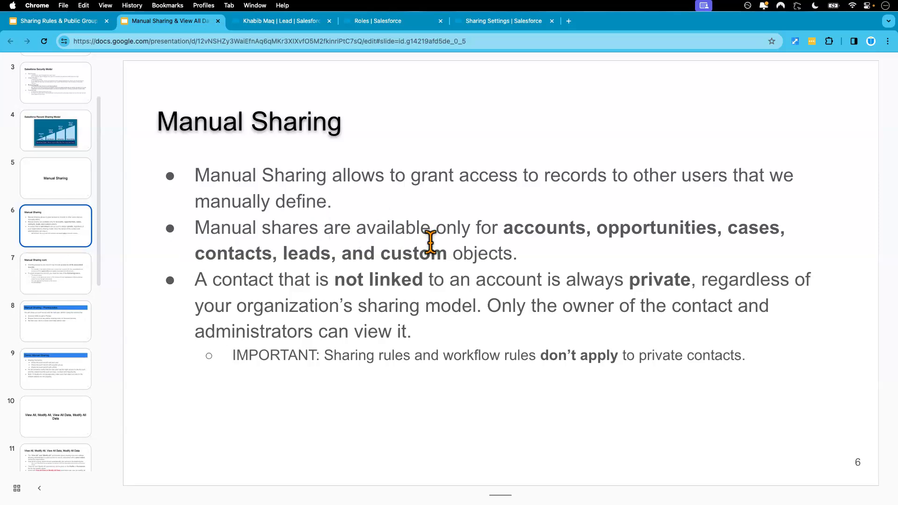
key(ctrl+Right)
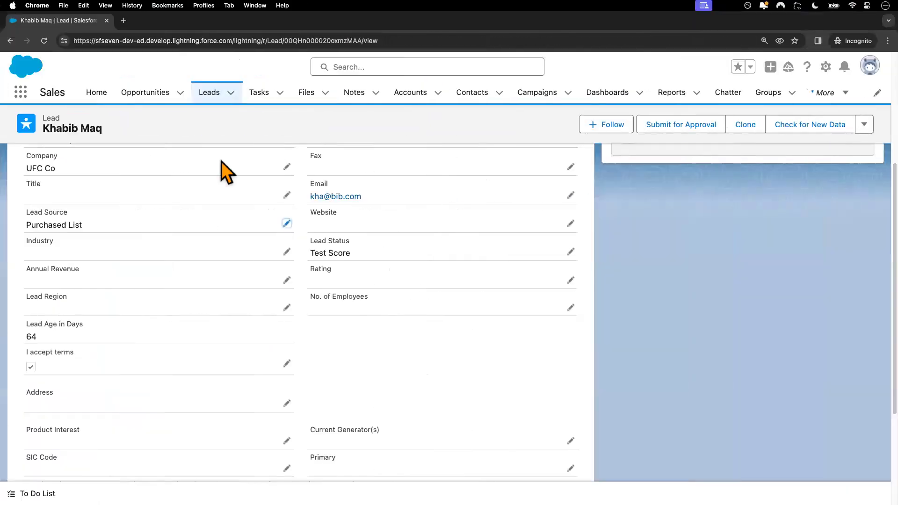
Step: Show the All Open Leads view, now listing all 22 leads
click(213, 94)
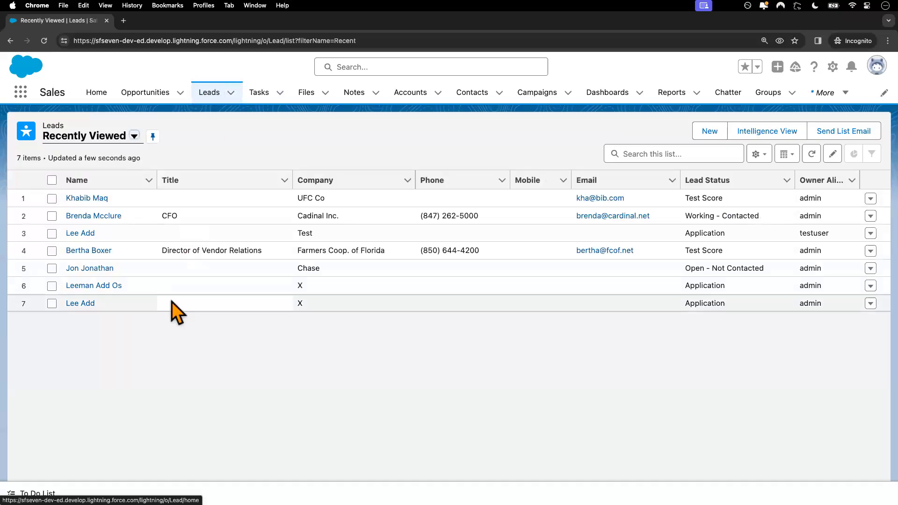
click(134, 136)
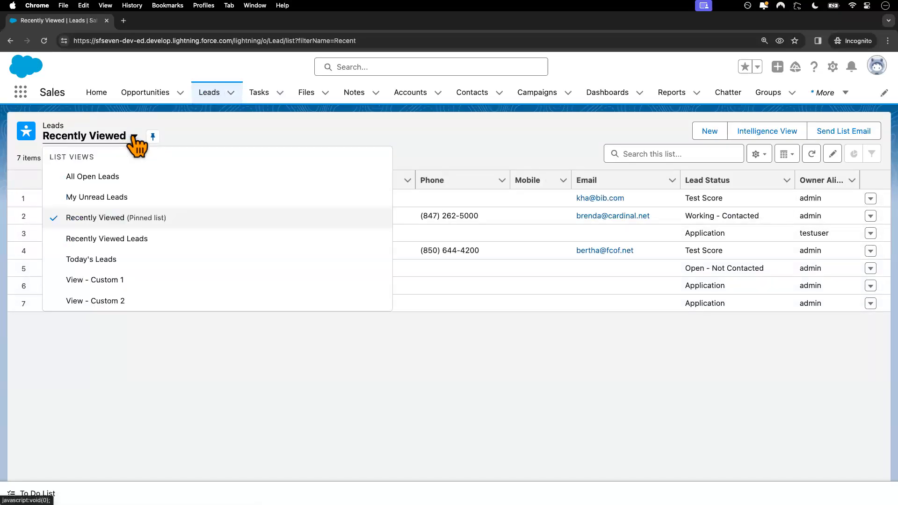
click(114, 183)
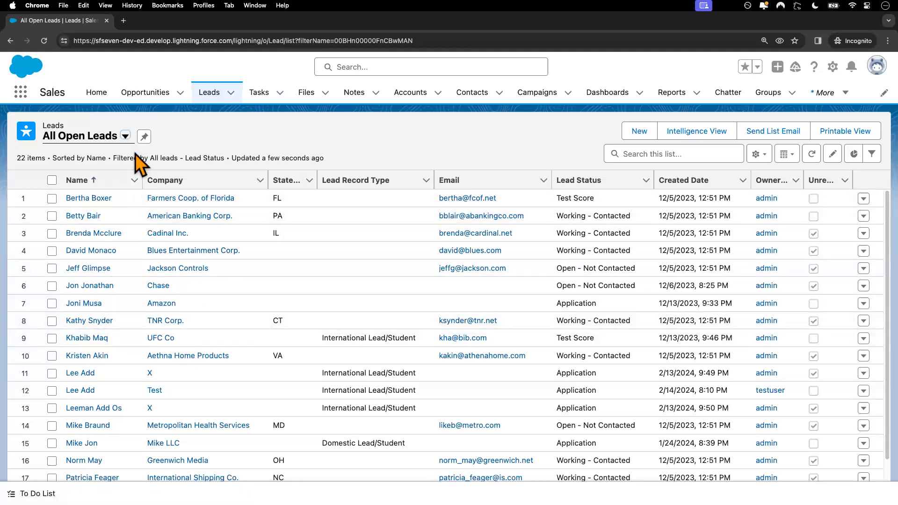
key(ctrl+Left)
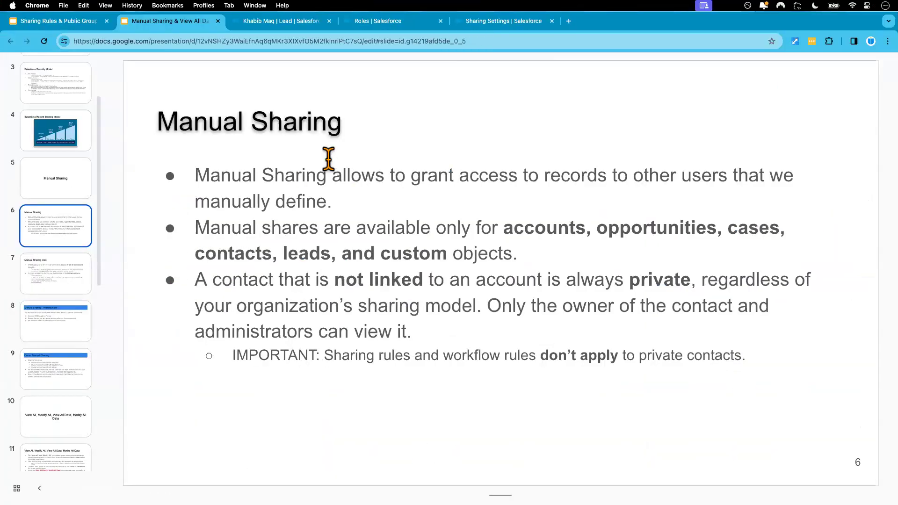
click(299, 24)
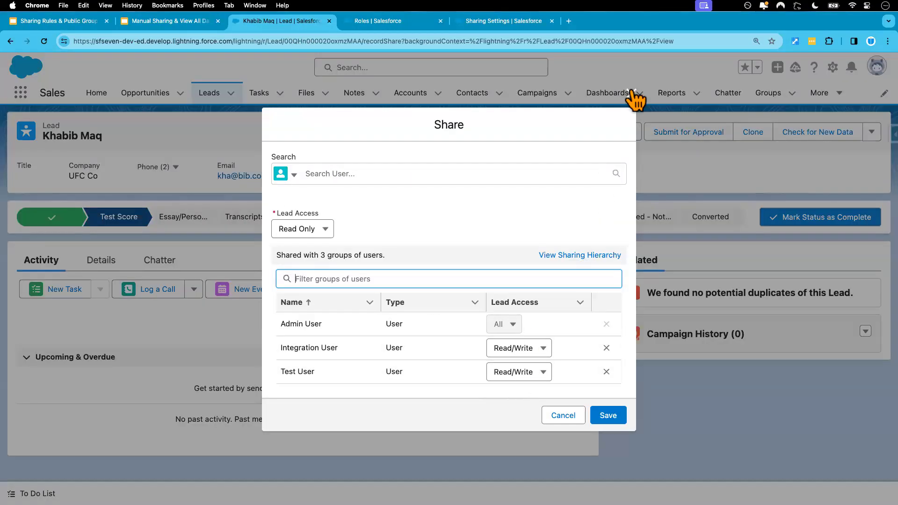
click(632, 92)
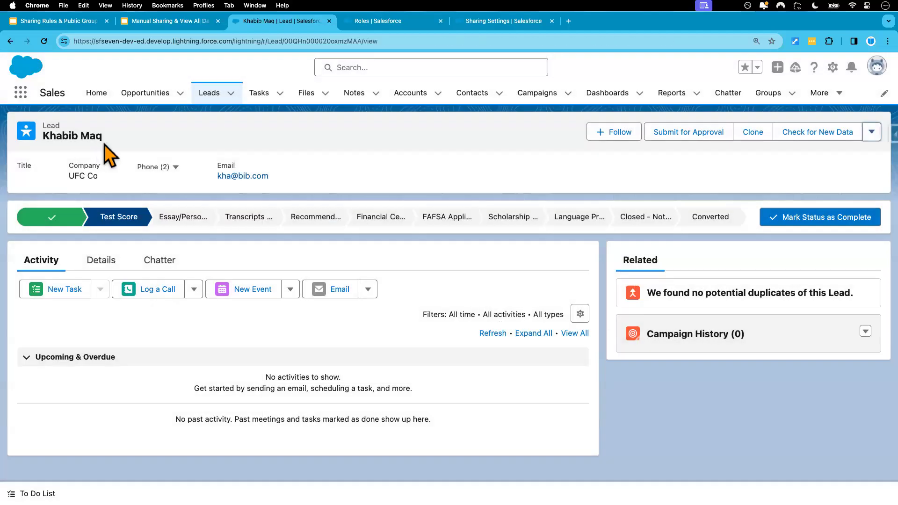
Step: Open the UFC Co lead from the test user's All Open Leads list
key(ctrl+Right)
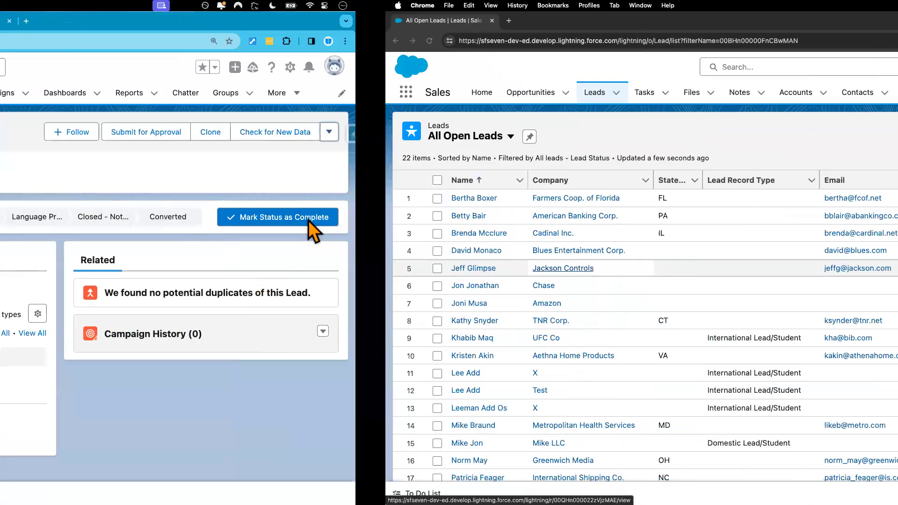
scroll(157, 348, down, 4)
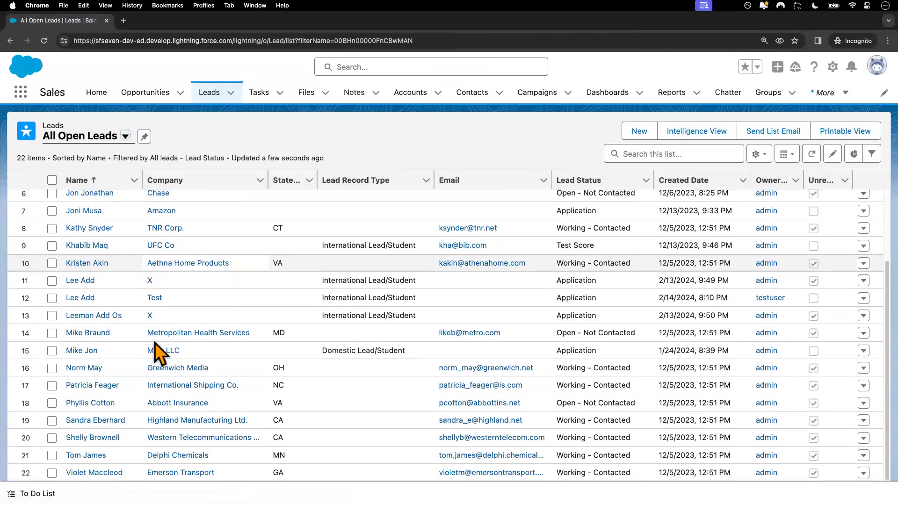
scroll(155, 343, up, 3)
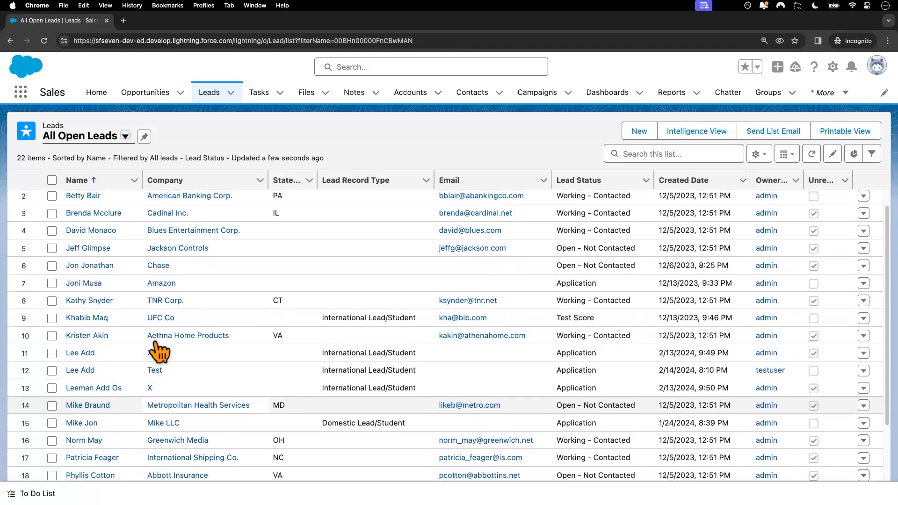
click(89, 318)
Step: Change the UFC Co lead's Title to Champion and save it
click(99, 260)
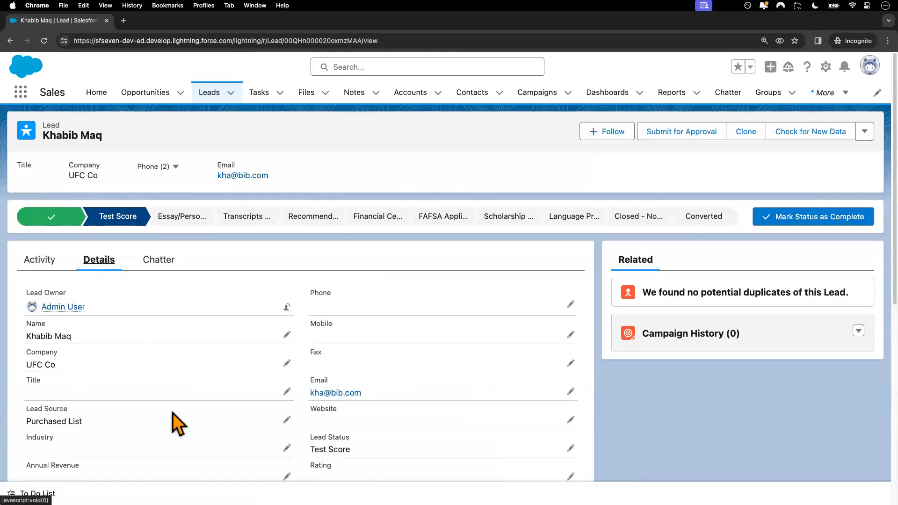
click(287, 391)
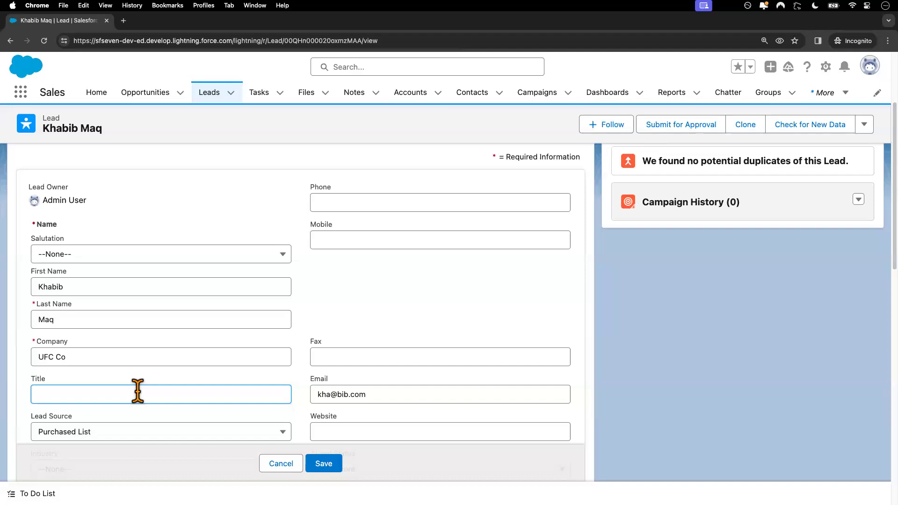
text(Champi)
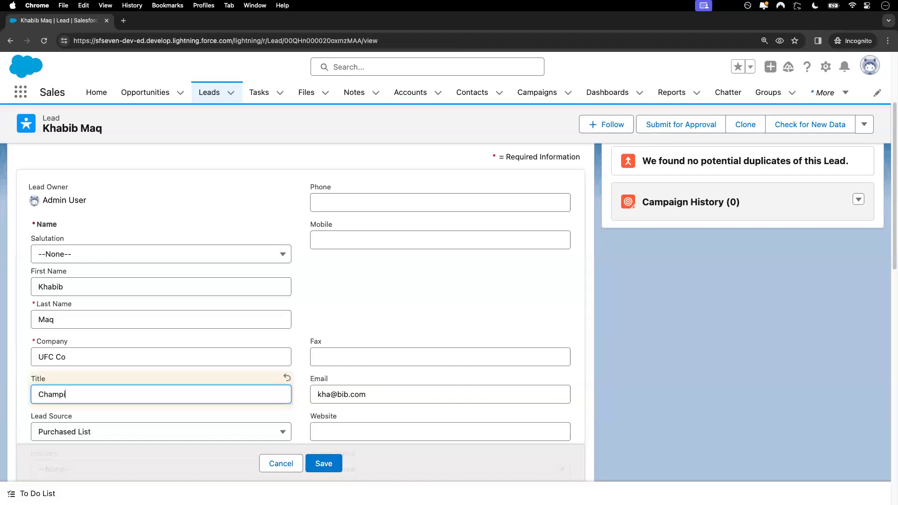
click(321, 462)
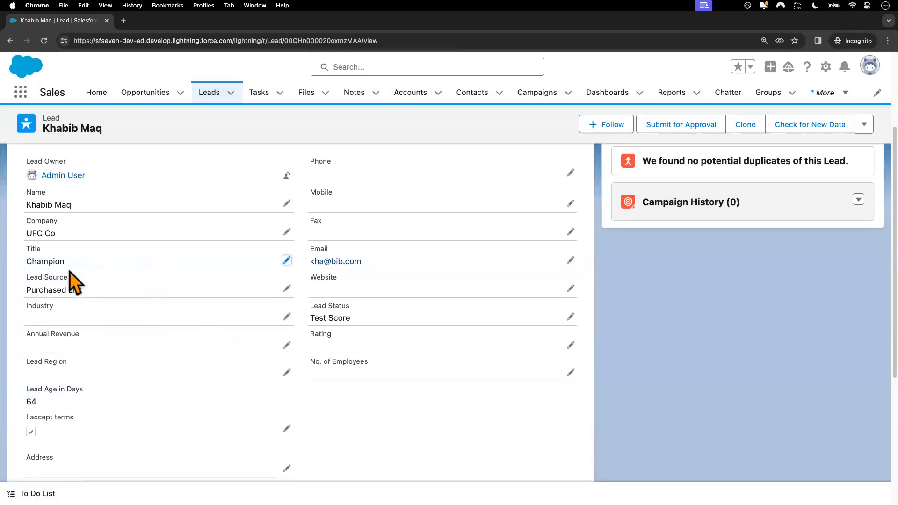
Step: Try changing the Farmers Coop. of Florida lead's Mobile to 876 and confirm the save is rejected
click(209, 96)
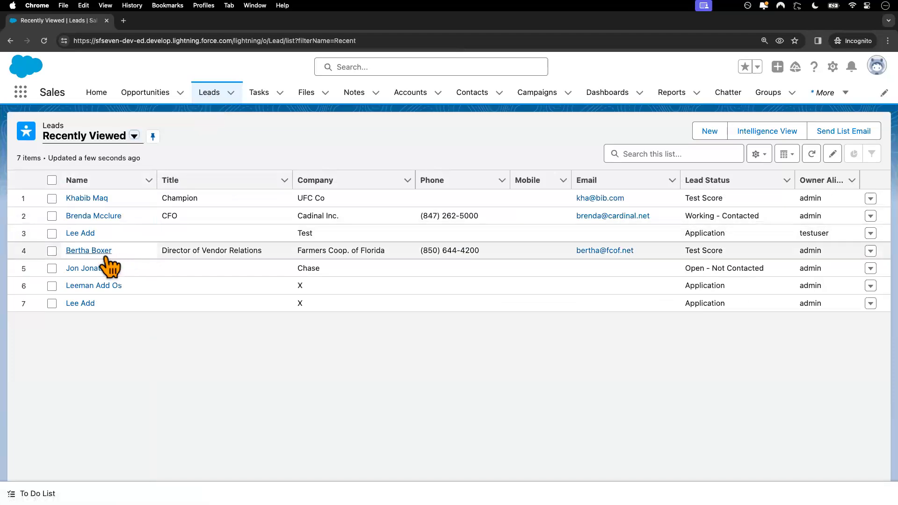
click(89, 251)
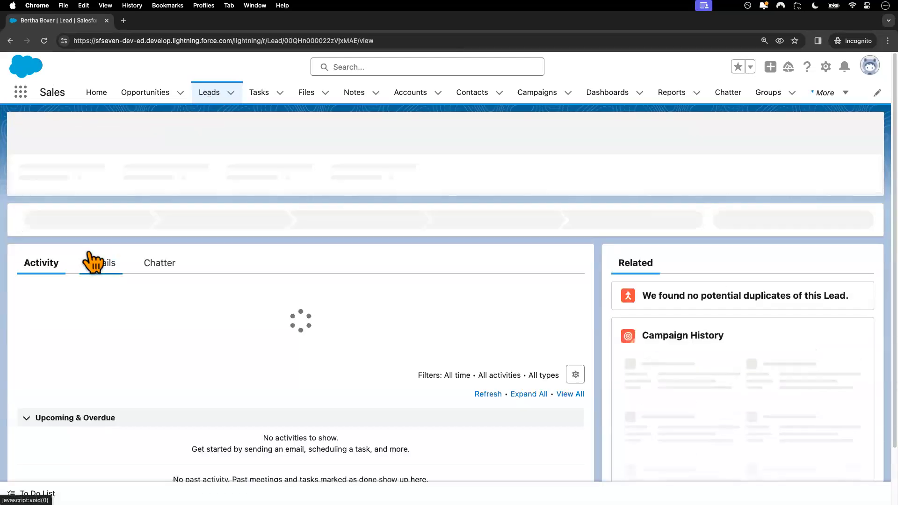
click(100, 262)
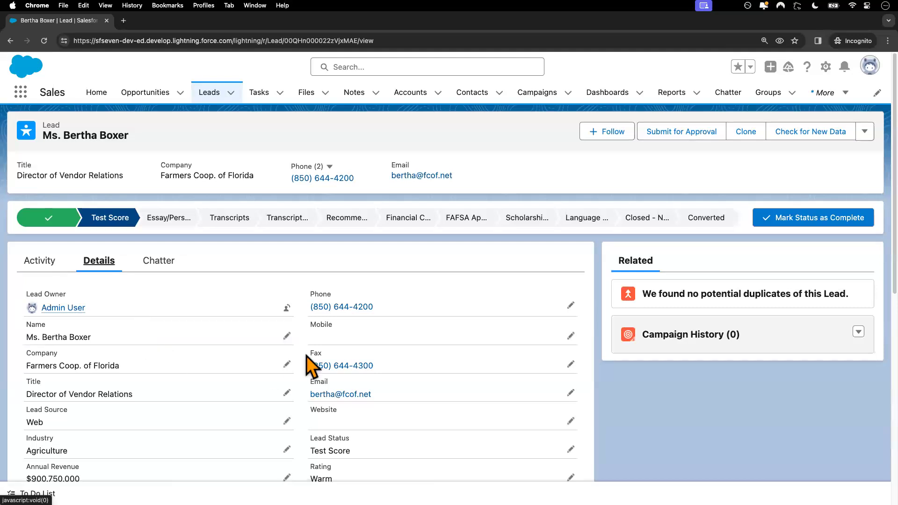
click(571, 336)
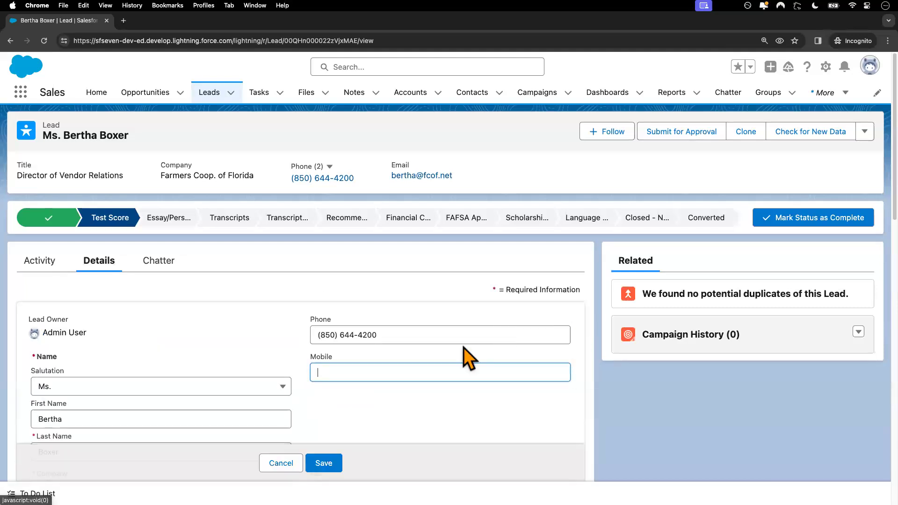
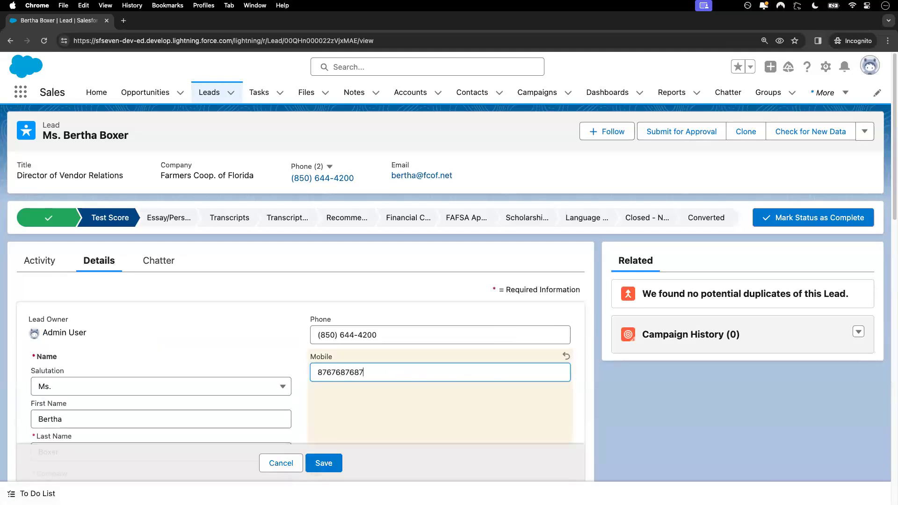
click(328, 463)
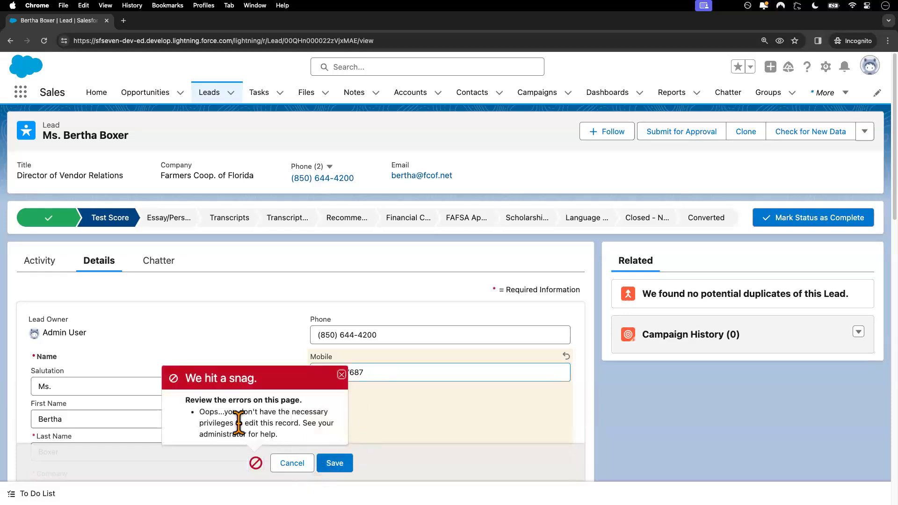
click(341, 374)
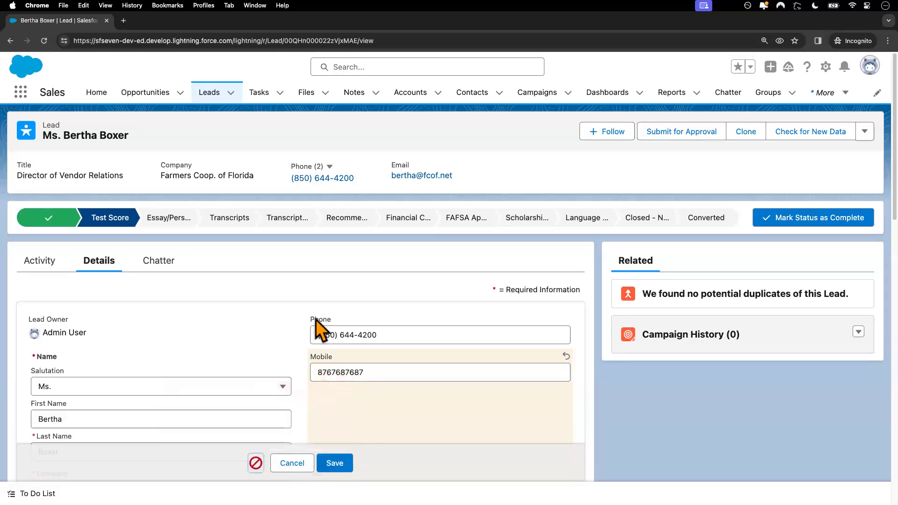
key(ctrl+Left)
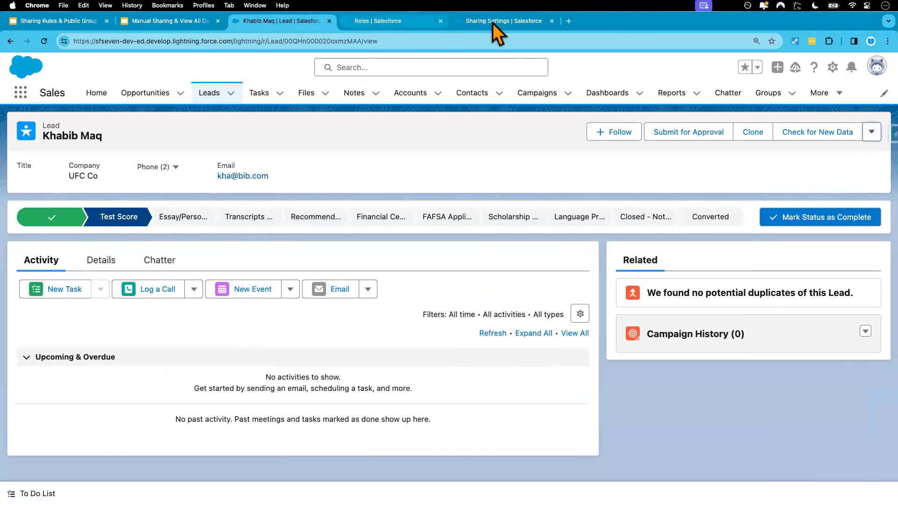
Step: Check the organization-wide sharing defaults, then open the UFC Co lead's Sharing dialog
click(504, 22)
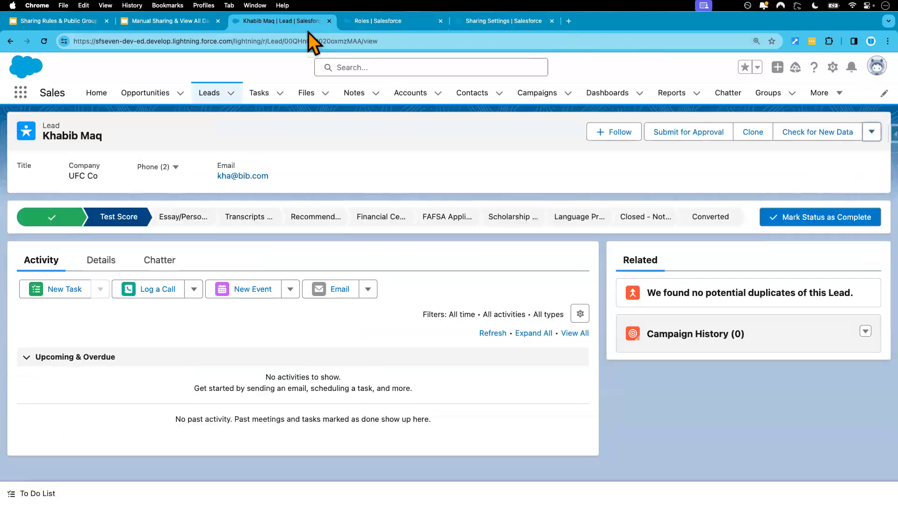
click(306, 21)
click(870, 133)
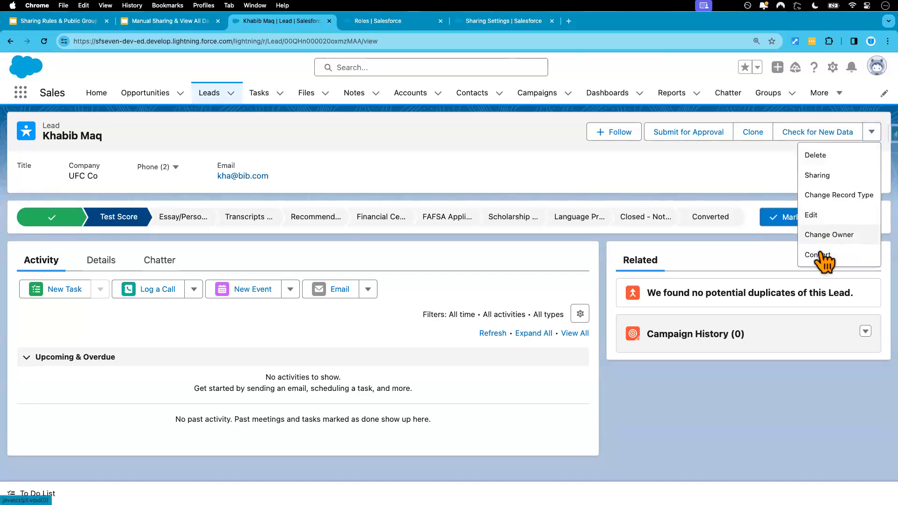
click(818, 176)
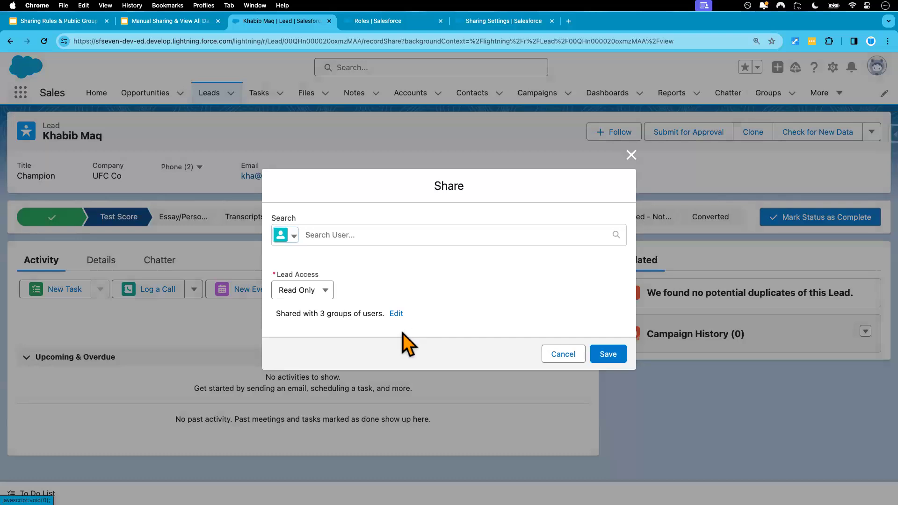
Step: Remove the lead's manual shares to Test User and Integration User and save
click(396, 313)
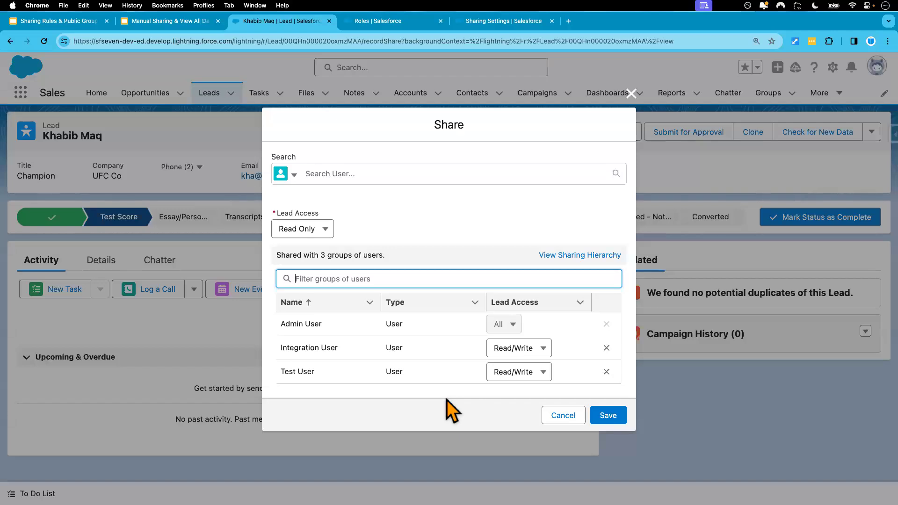
click(606, 372)
click(605, 369)
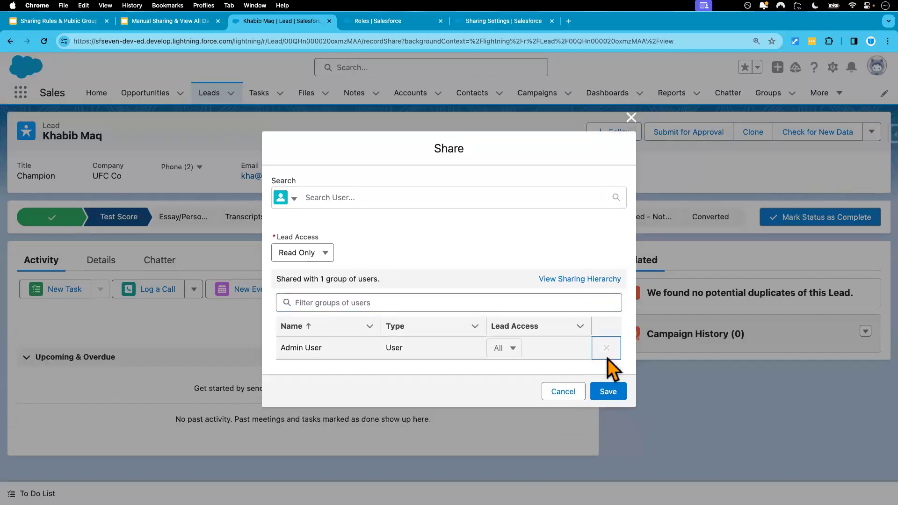
click(608, 393)
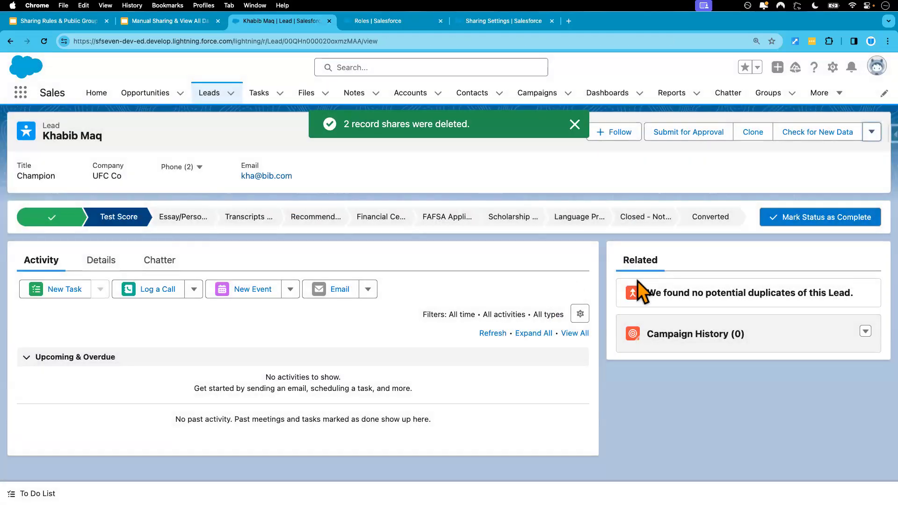
key(ctrl+Right)
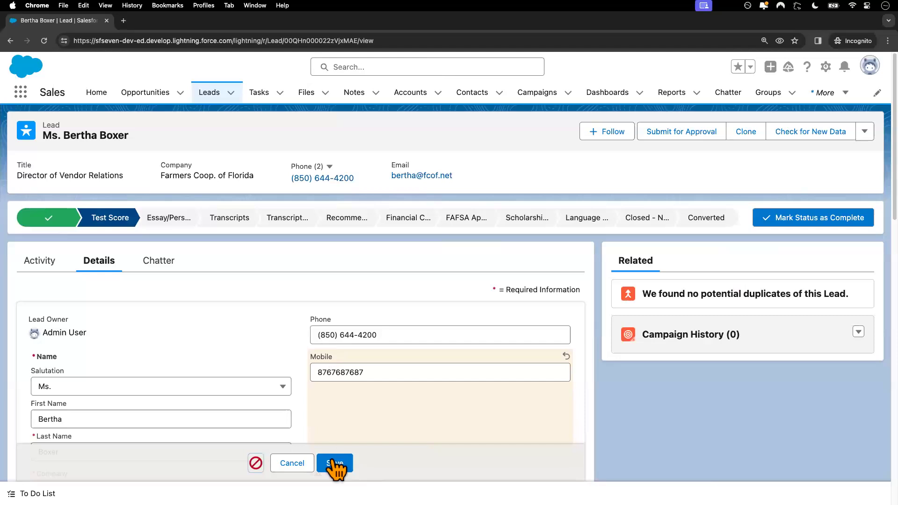
Step: Discard the unsaved Farmers Coop. lead edit and open the UFC Co lead's details
click(299, 462)
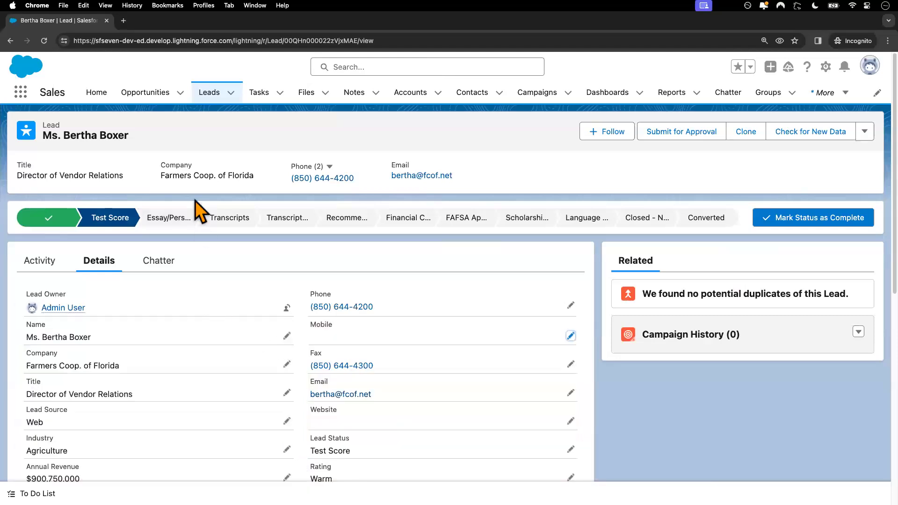
click(210, 99)
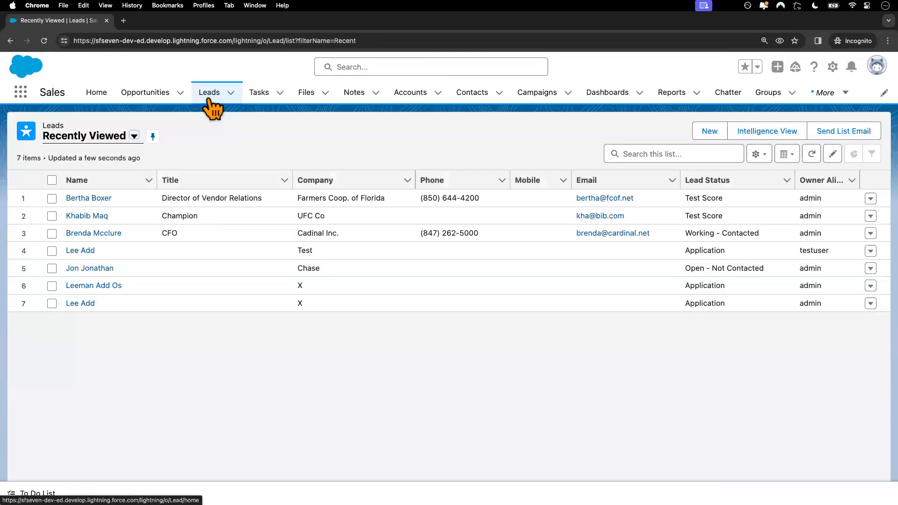
click(88, 217)
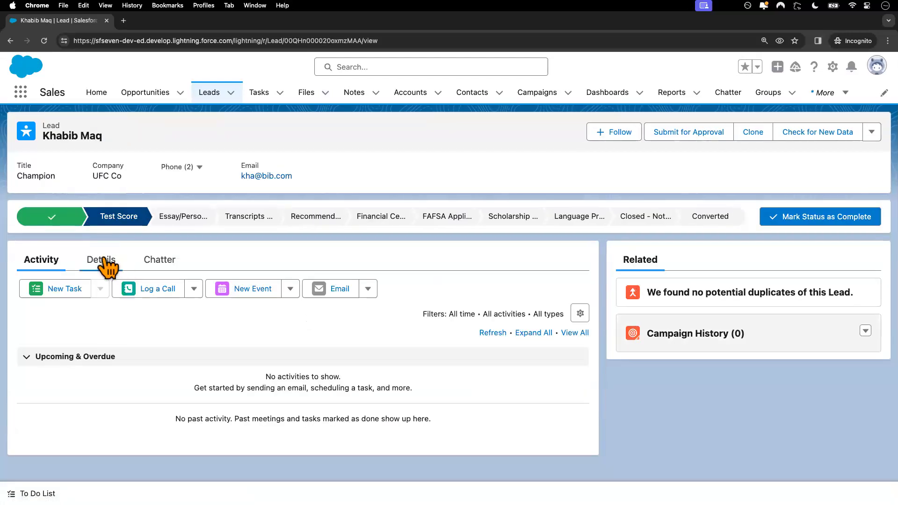
click(102, 261)
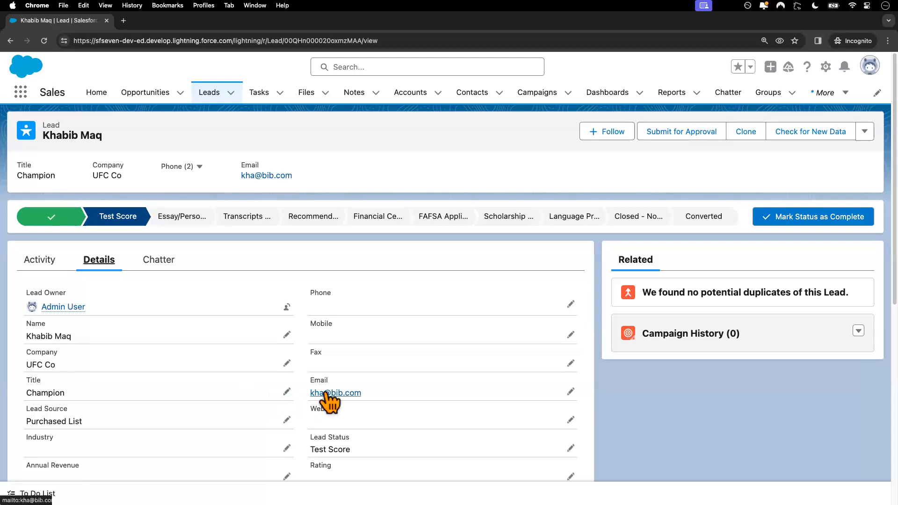
Step: Try setting the lead's Phone to 123, confirm the insufficient privileges error, and cancel
click(571, 305)
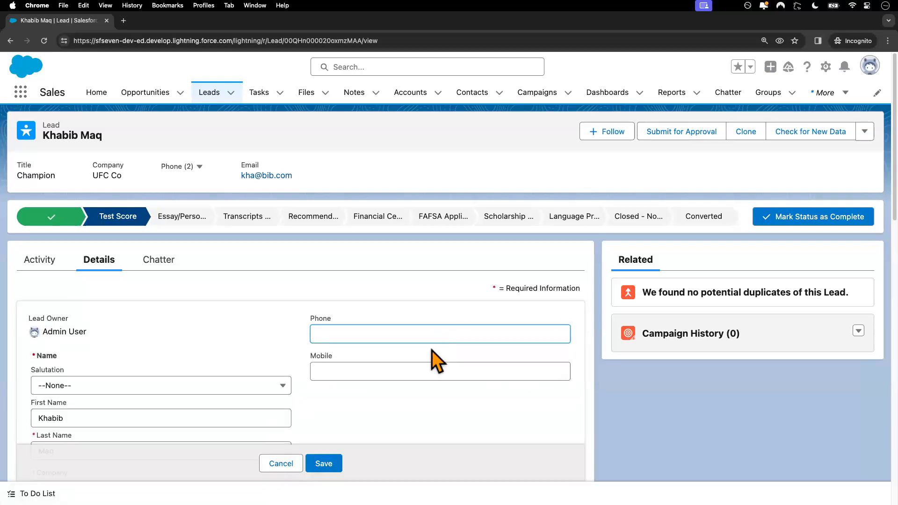
text(1231231231)
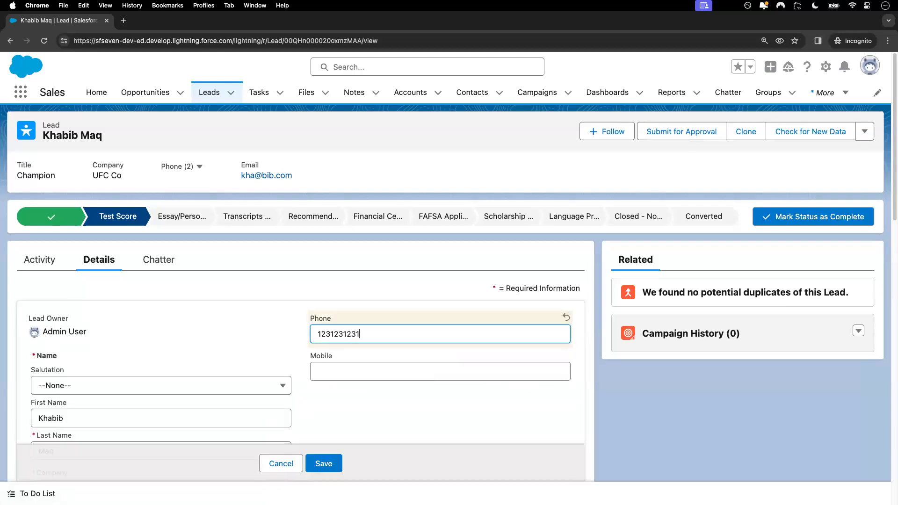
click(326, 465)
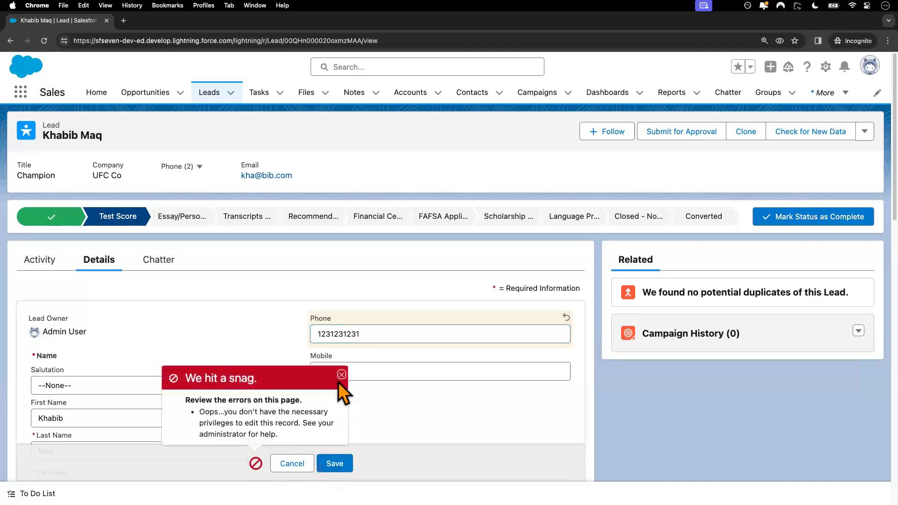
click(341, 375)
click(291, 466)
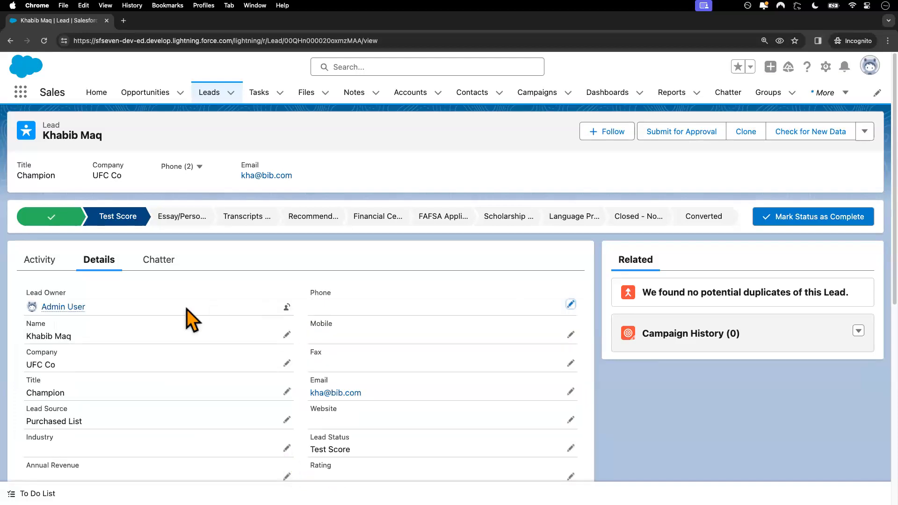
key(ctrl+Left)
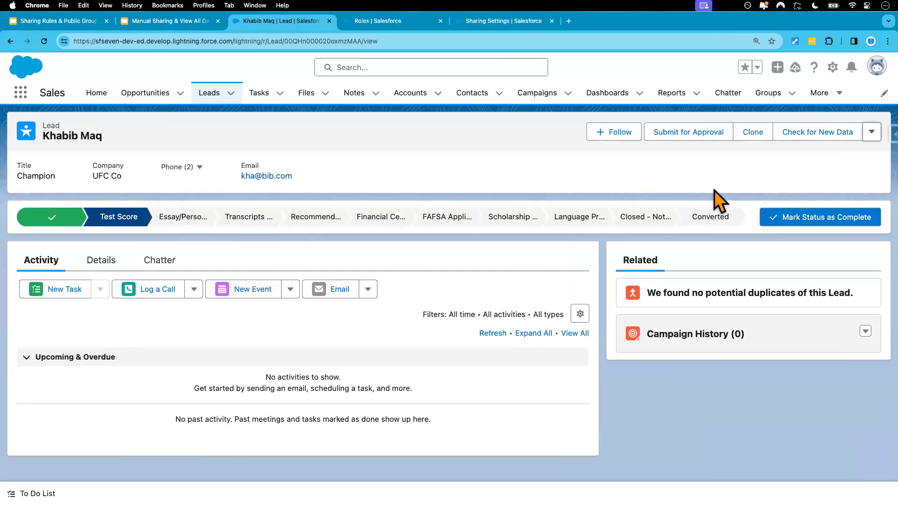
click(871, 134)
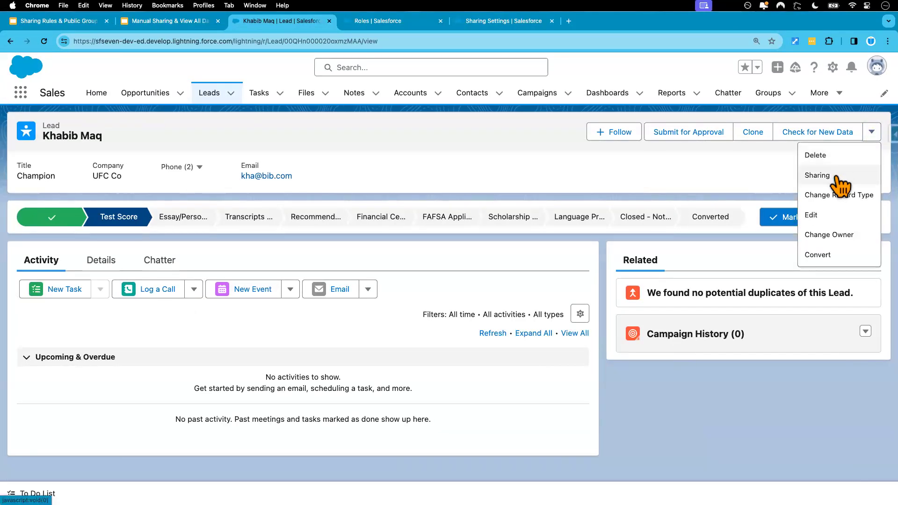
click(871, 175)
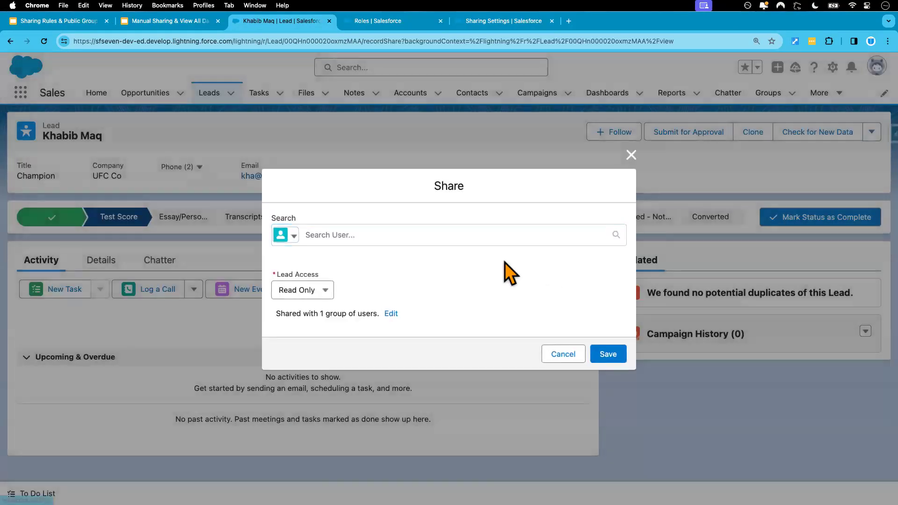
click(327, 290)
click(411, 276)
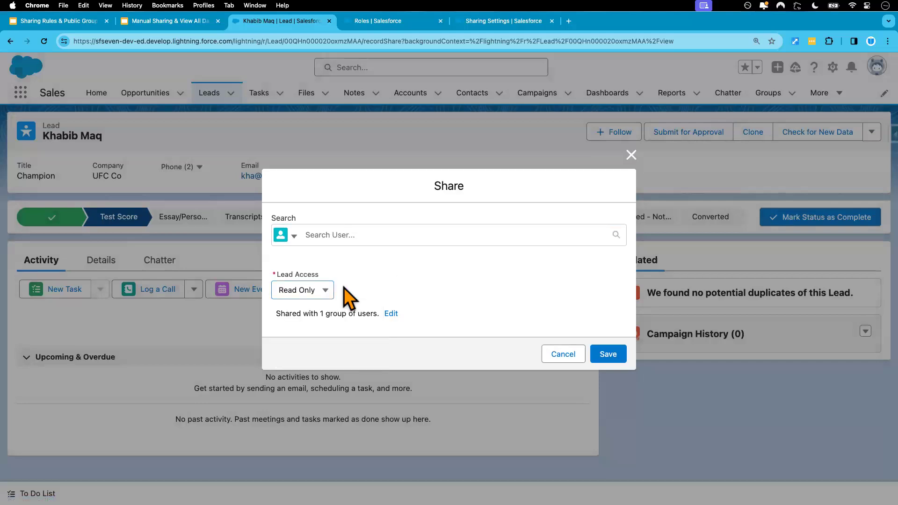
click(353, 236)
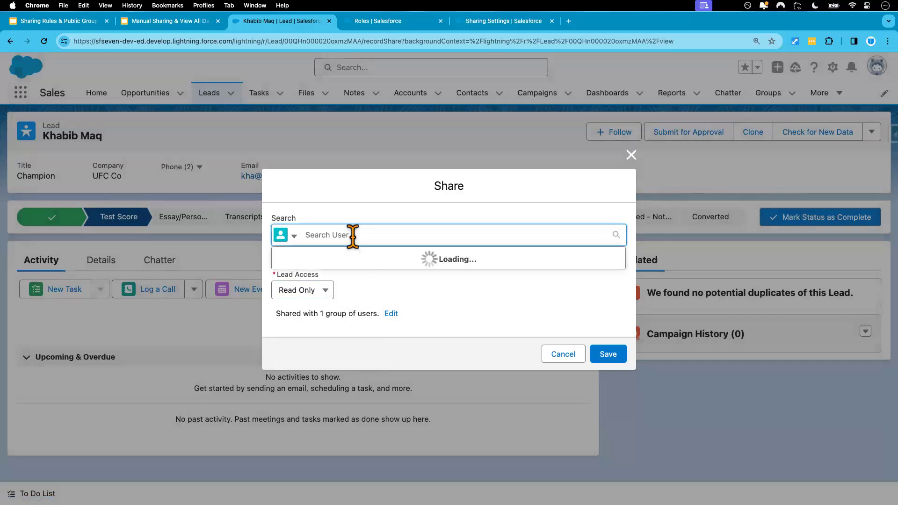
click(293, 236)
click(323, 250)
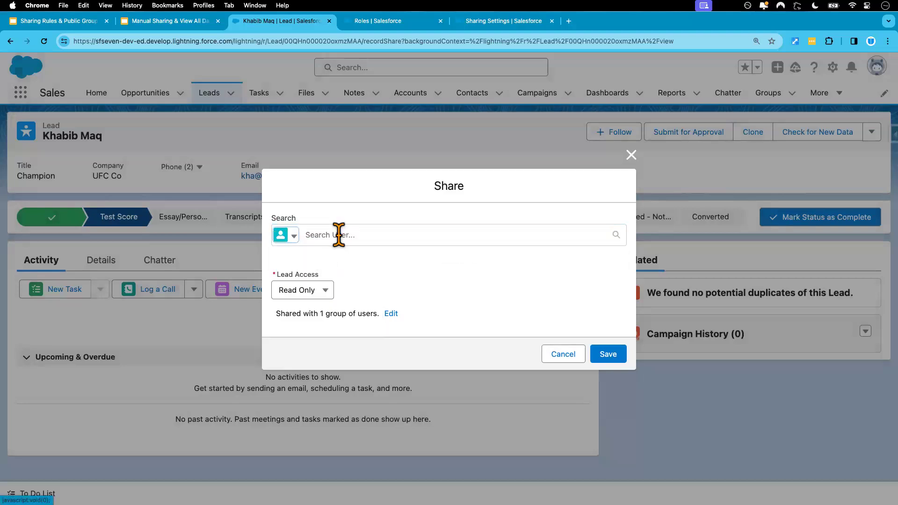
click(339, 235)
text(test)
click(336, 259)
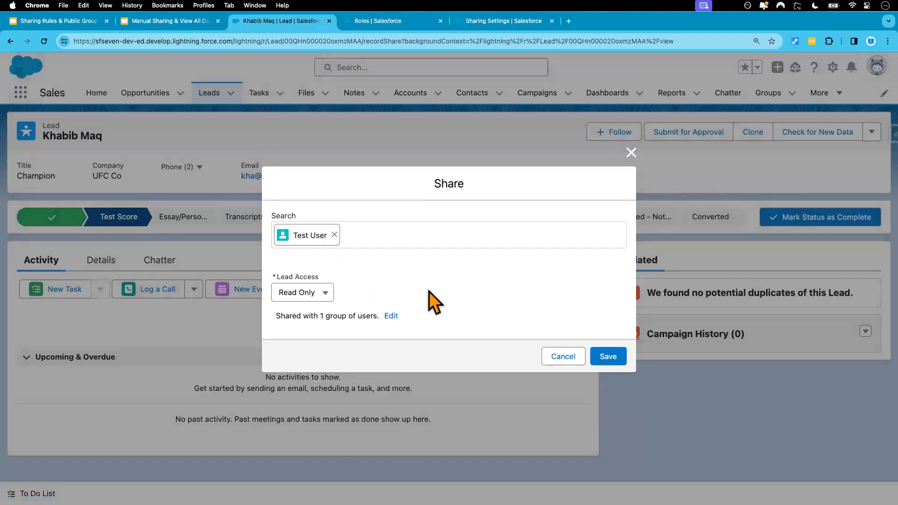
click(326, 293)
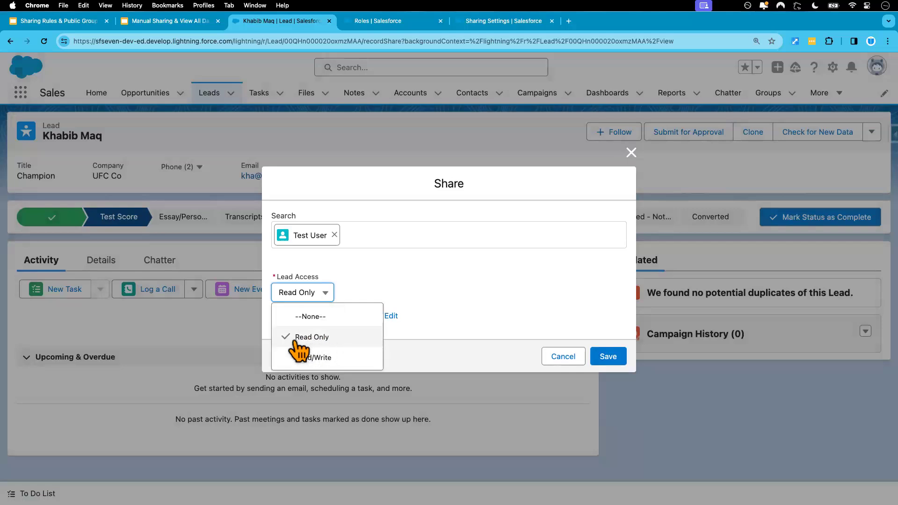
click(338, 337)
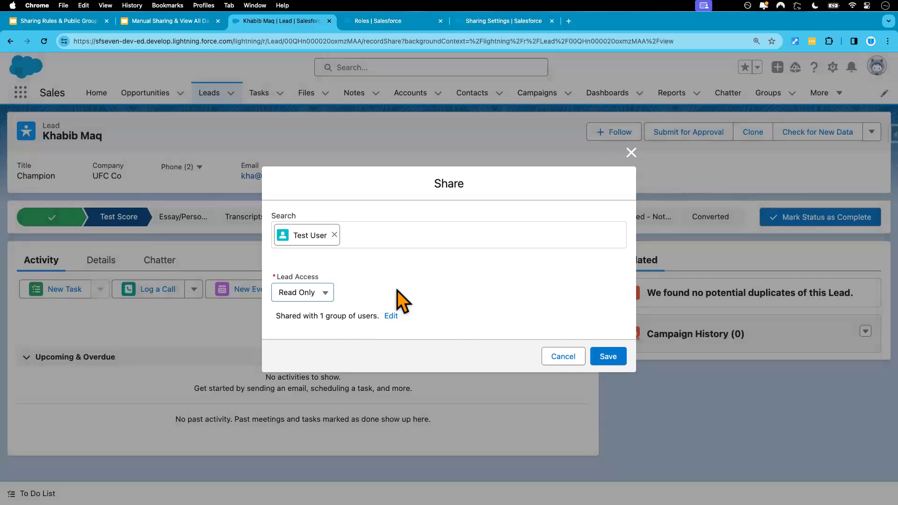
click(326, 293)
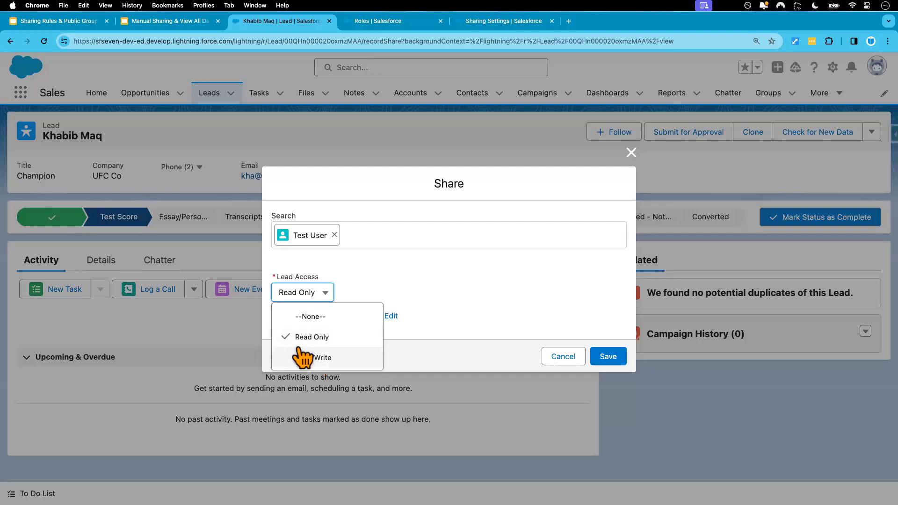
click(402, 282)
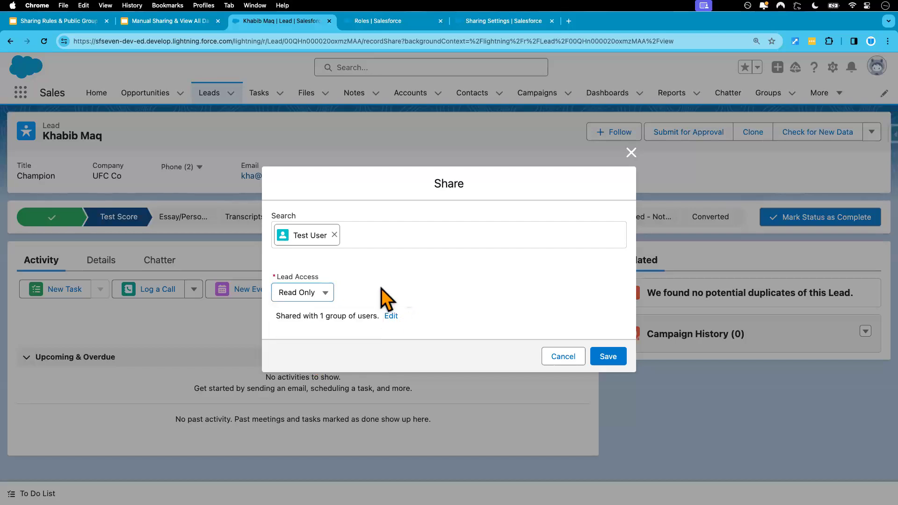
click(505, 22)
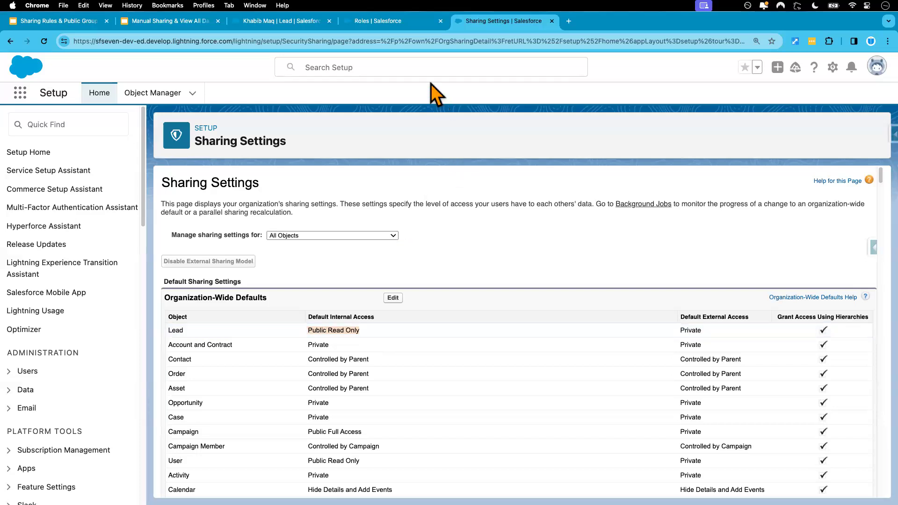
click(411, 23)
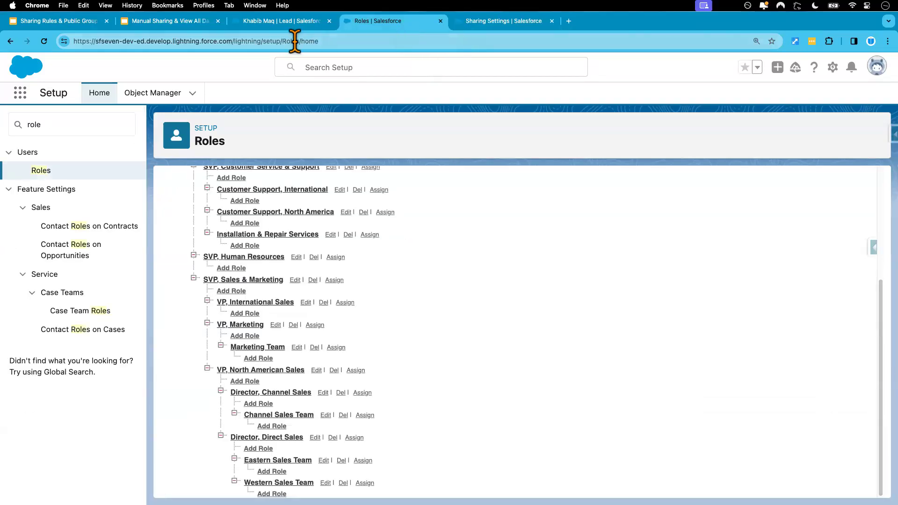
click(290, 21)
click(330, 305)
click(374, 287)
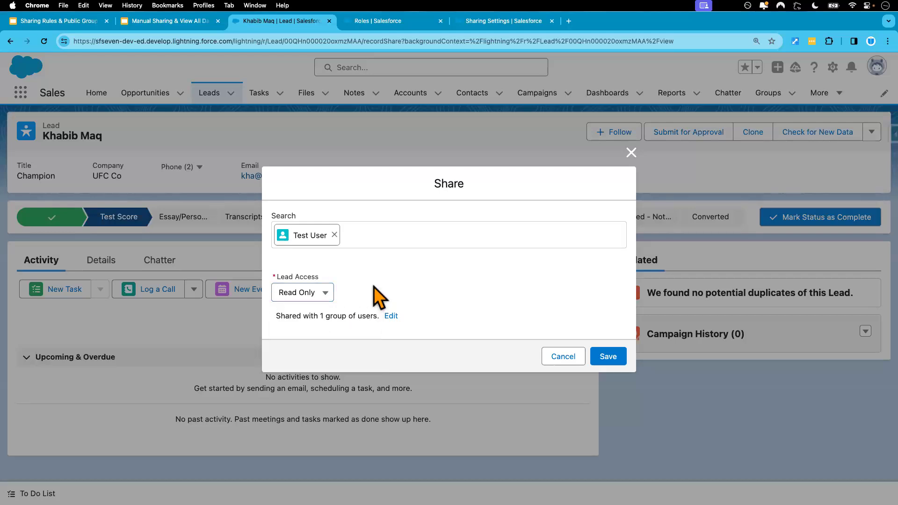
click(631, 153)
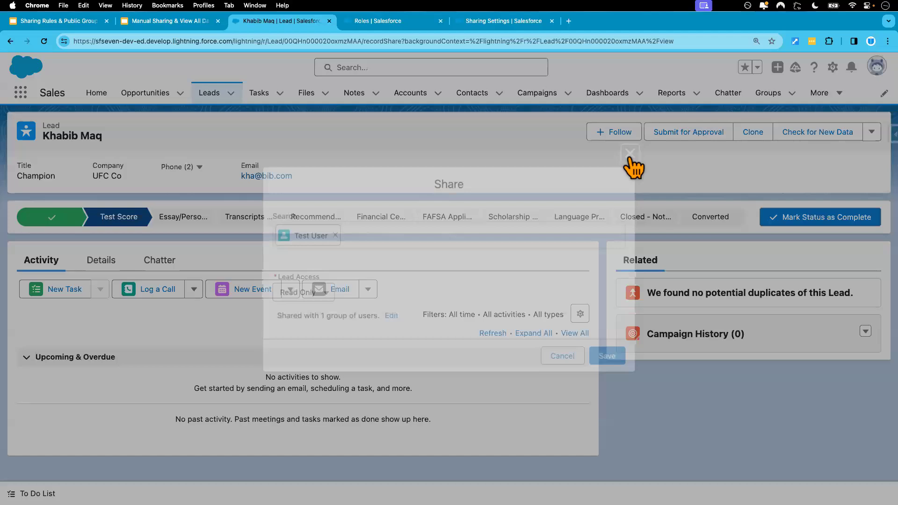